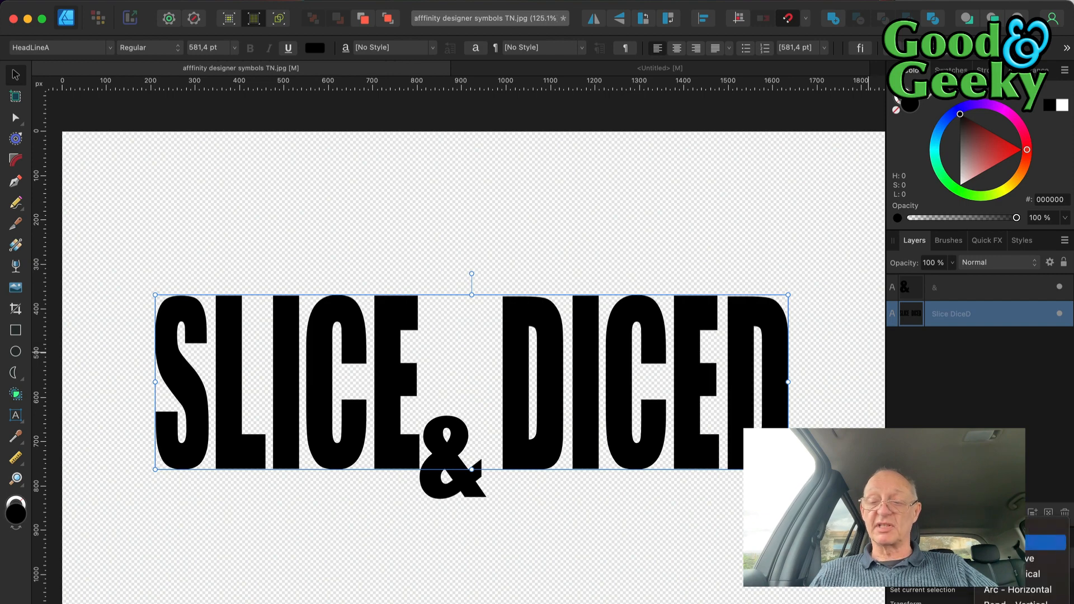
Step: Apply a Quad warp to the "Slice DiceD" text and bulge its top edge upward and its bottom edge downward
{"action": "left_click", "coordinate": [1044, 542]}
{"action": "left_click_drag", "start_coordinate": [465, 295], "coordinate": [467, 199]}
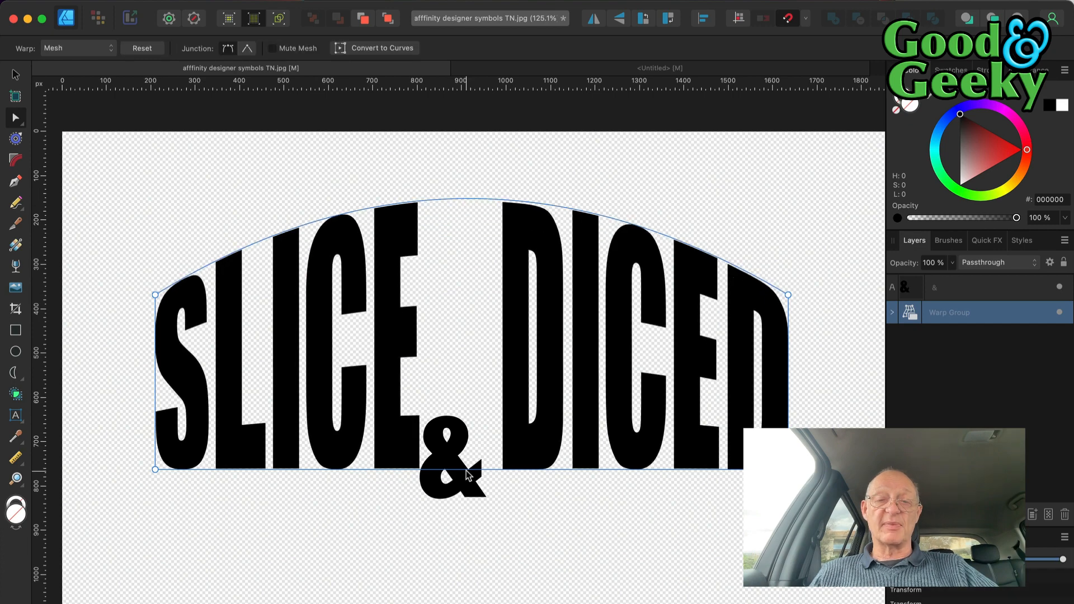
{"action": "left_click_drag", "start_coordinate": [465, 471], "coordinate": [467, 572]}
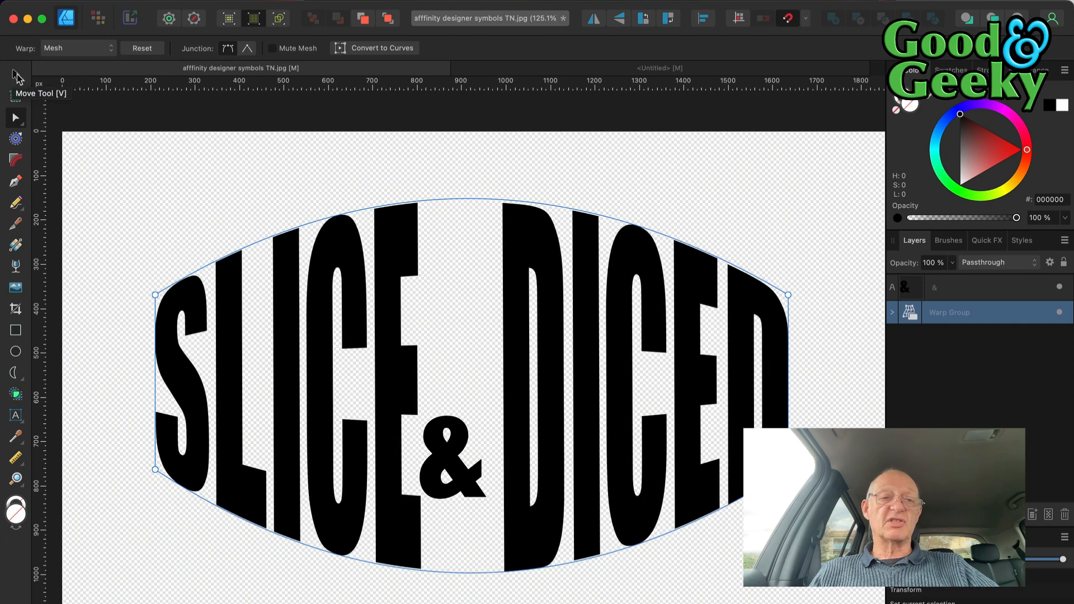
{"action": "left_click", "coordinate": [15, 75]}
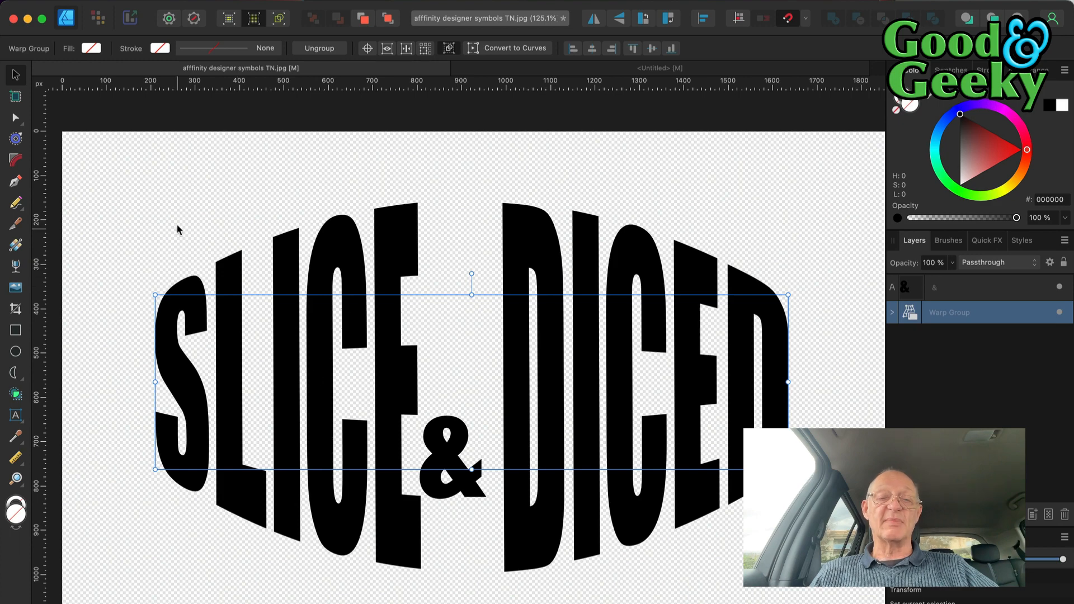
Step: Try to move the text inside the warp group and undo the move
{"action": "double_click", "coordinate": [353, 347]}
{"action": "left_click_drag", "start_coordinate": [353, 348], "coordinate": [343, 290]}
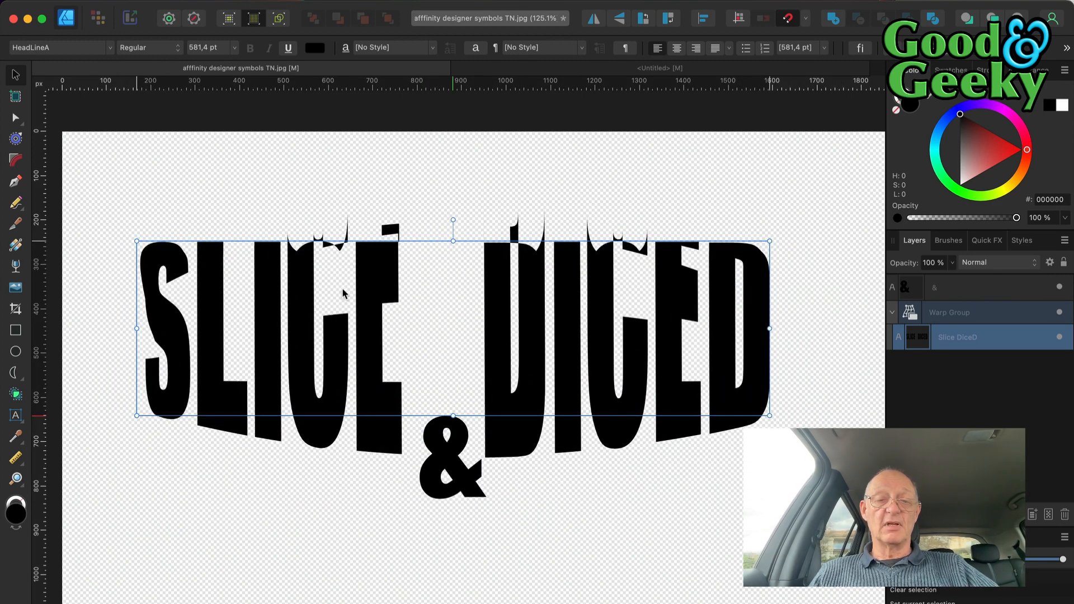
{"action": "key", "text": "super+z"}
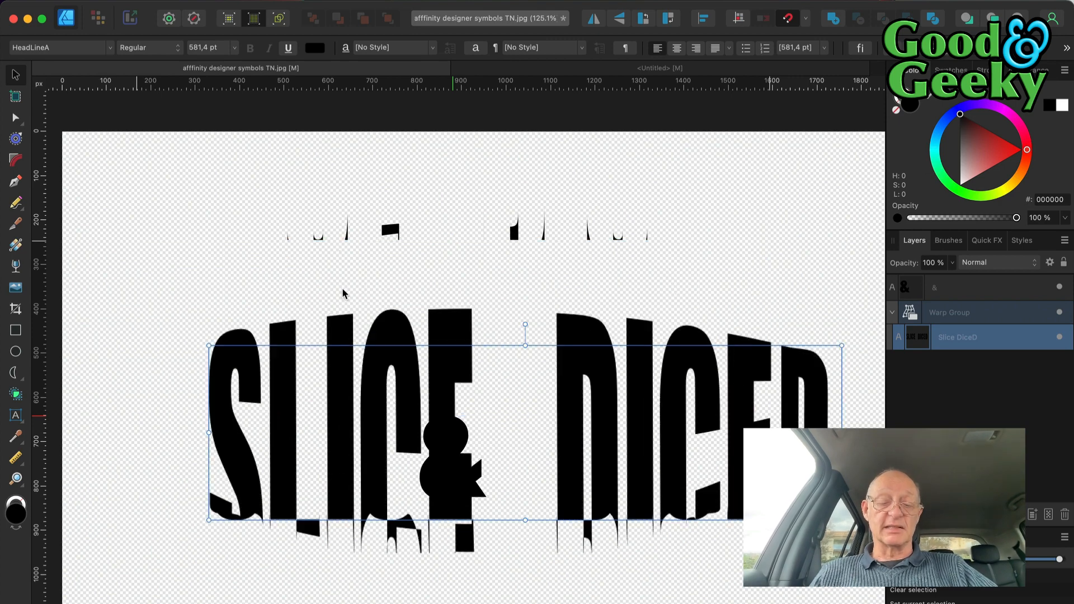
{"action": "key", "text": "super+z"}
{"action": "key", "text": "super+z"}
{"action": "key", "text": "super+z"}
{"action": "key", "text": "super+z"}
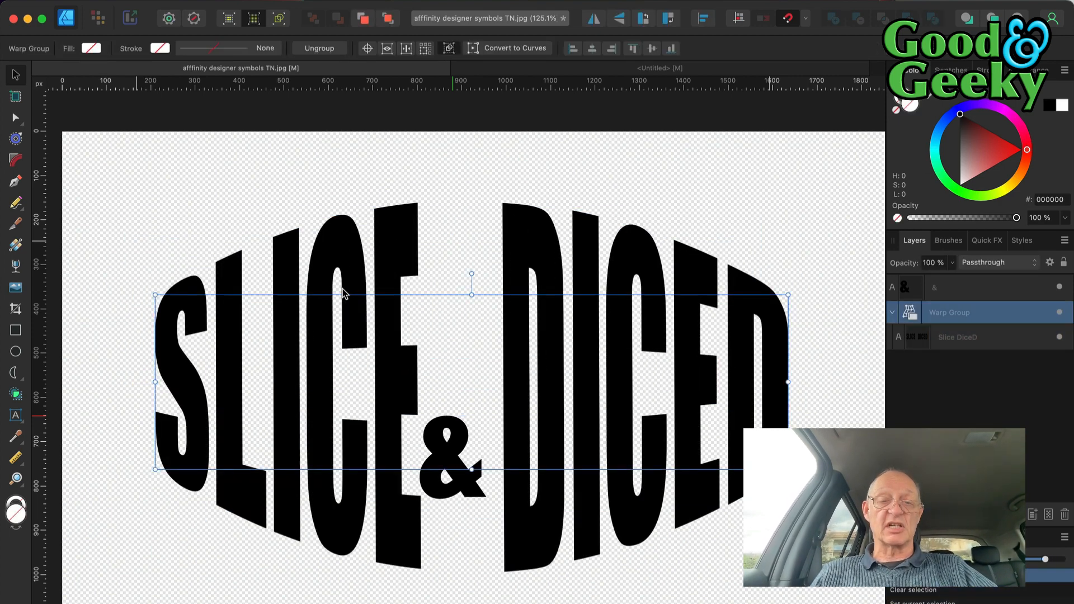
Step: Undo both edge bends of the warp and convert the warp group to curves
{"action": "key", "text": "super+z"}
{"action": "key", "text": "super+z"}
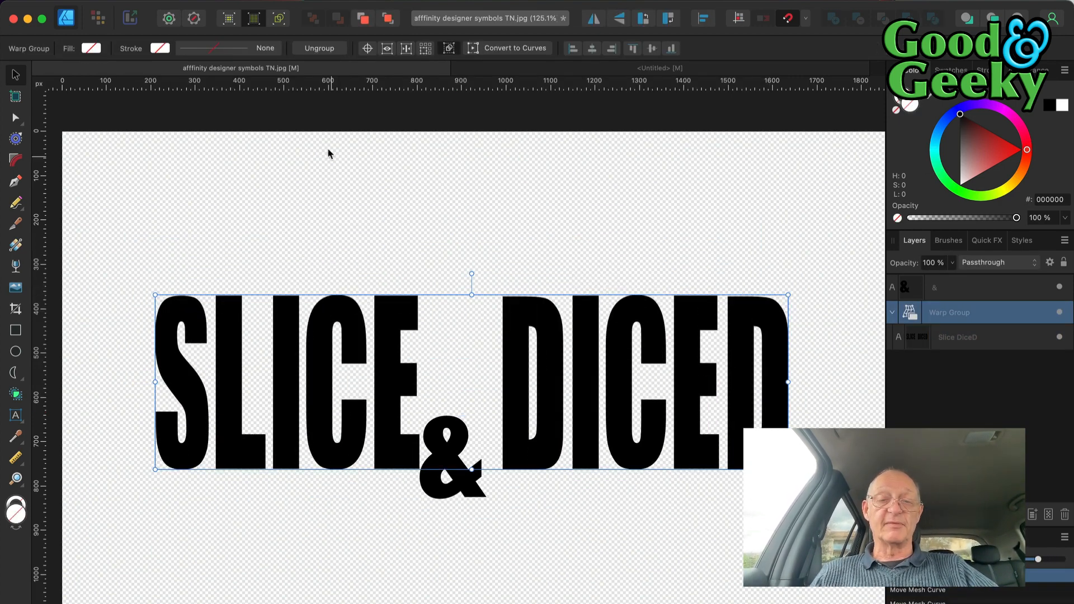
{"action": "left_click", "coordinate": [513, 48]}
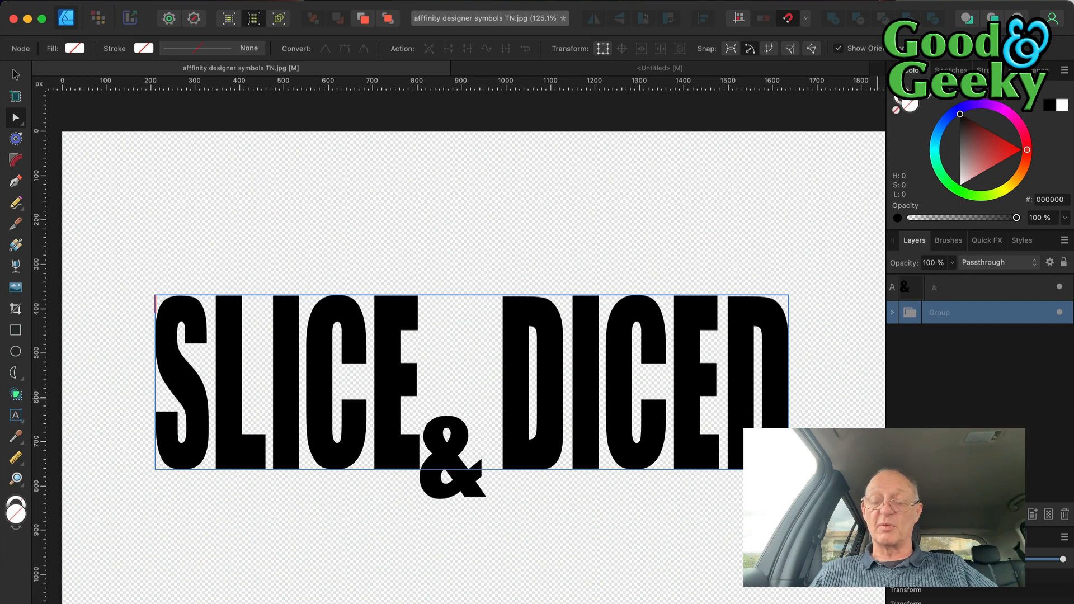
Step: Apply a Quad warp to the converted lettering and bulge its top edge upward and its bottom edge downward
{"action": "left_click", "coordinate": [1016, 514]}
{"action": "left_click", "coordinate": [1034, 524]}
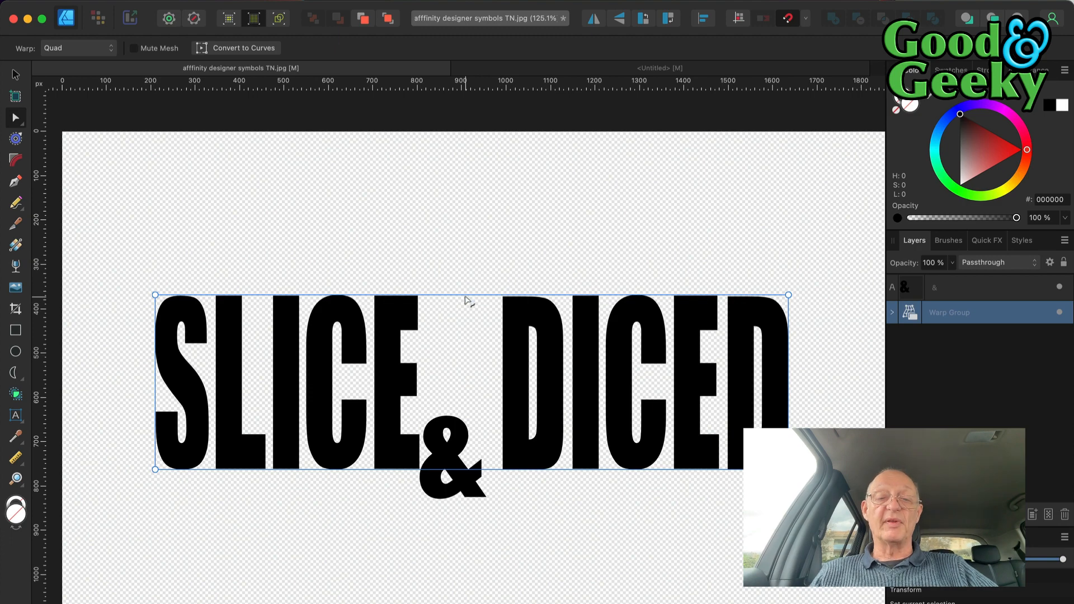
{"action": "left_click_drag", "start_coordinate": [465, 300], "coordinate": [467, 197]}
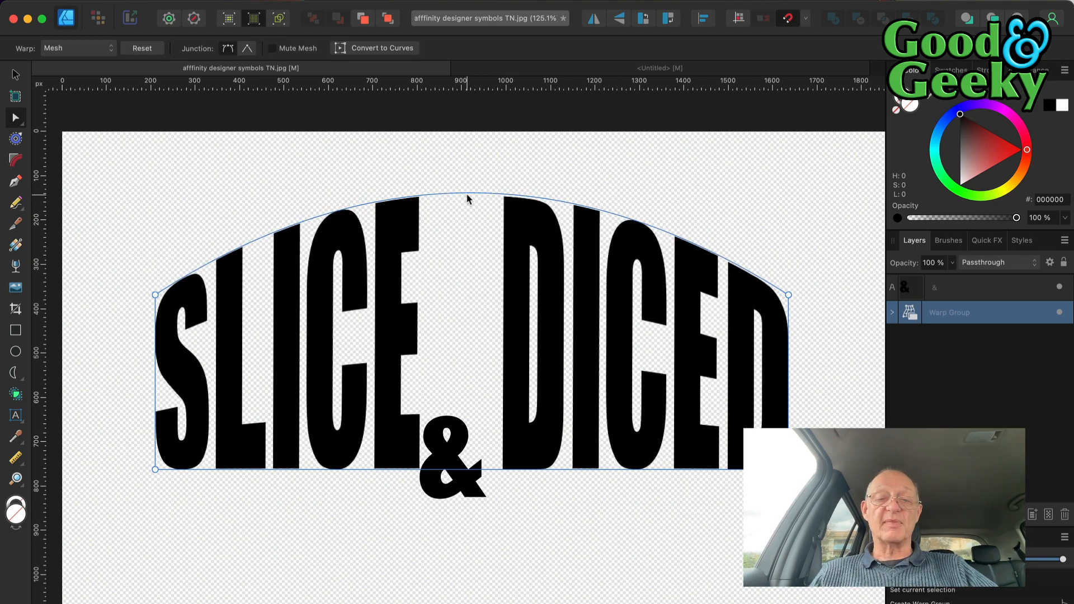
{"action": "left_click_drag", "start_coordinate": [473, 470], "coordinate": [467, 573]}
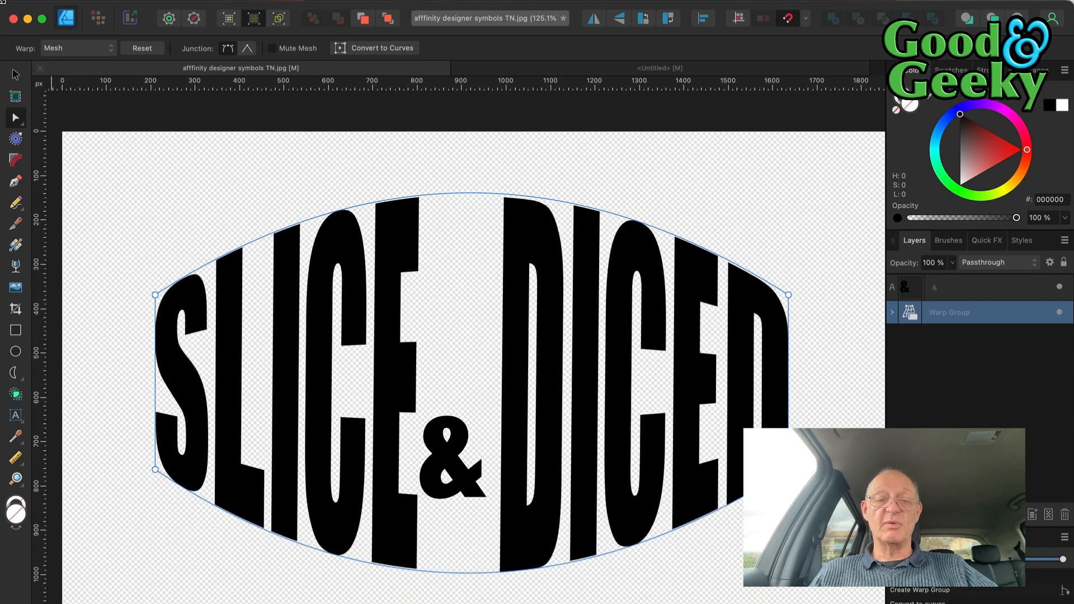
{"action": "left_click", "coordinate": [18, 77]}
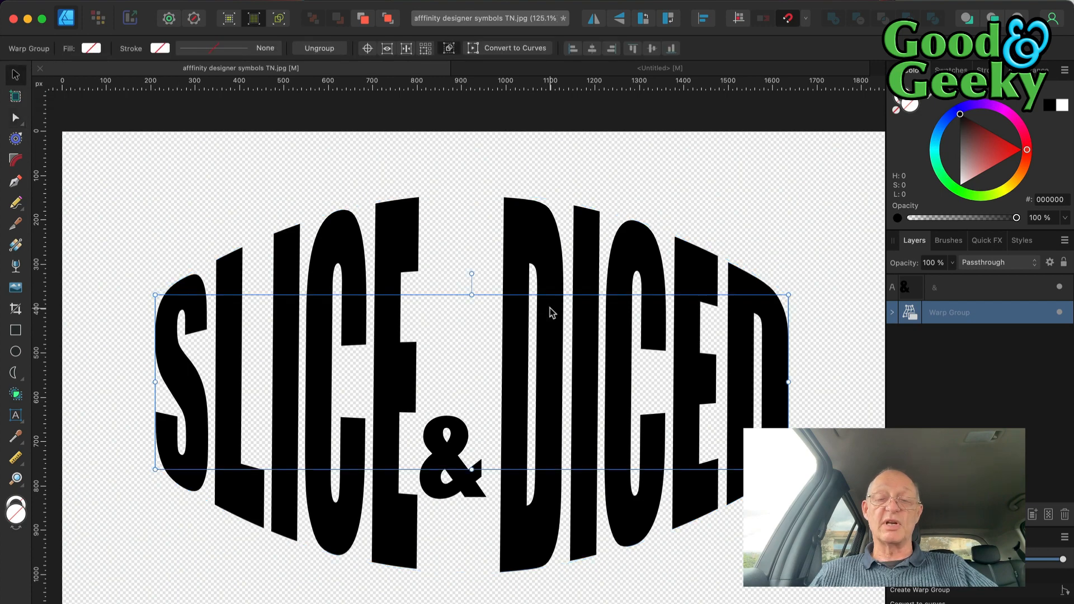
Step: Convert the bulged warp group to curves and select individual letters to check that each is a separate curve
{"action": "left_click", "coordinate": [510, 49]}
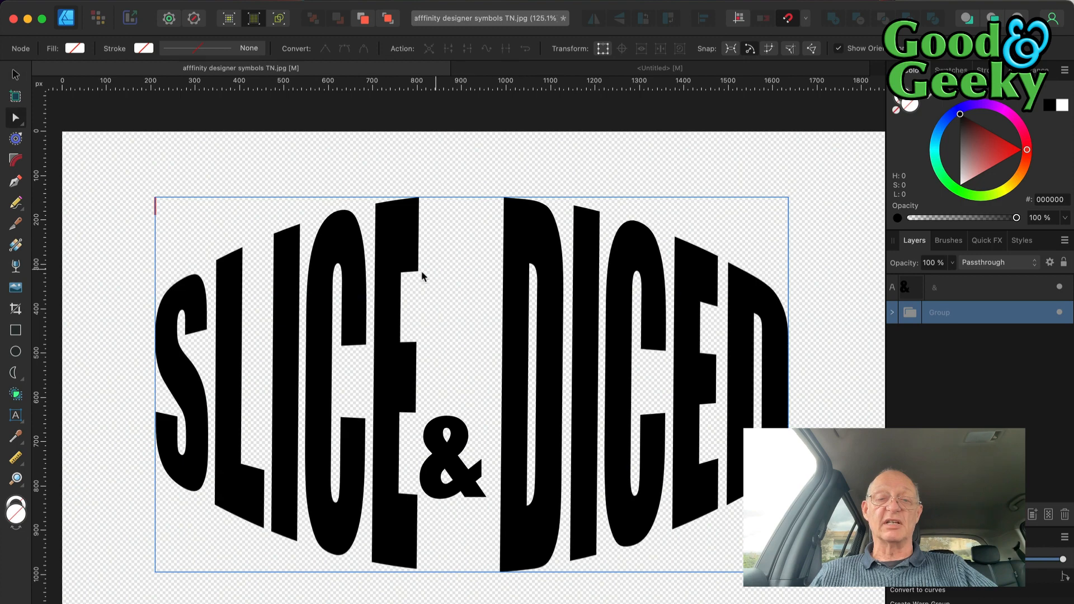
{"action": "left_click", "coordinate": [247, 187]}
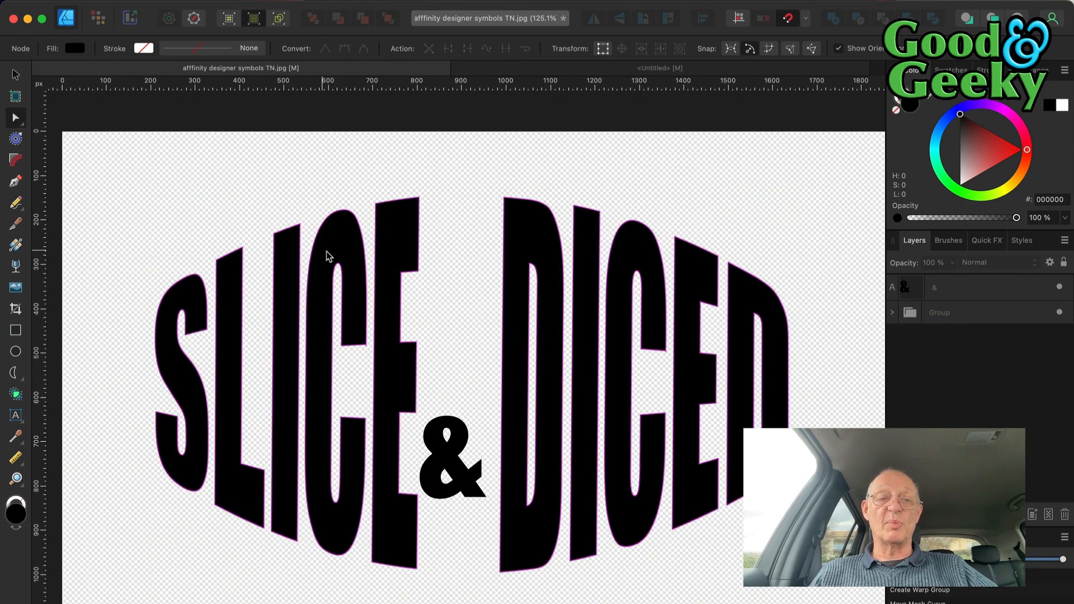
{"action": "left_click", "coordinate": [375, 249]}
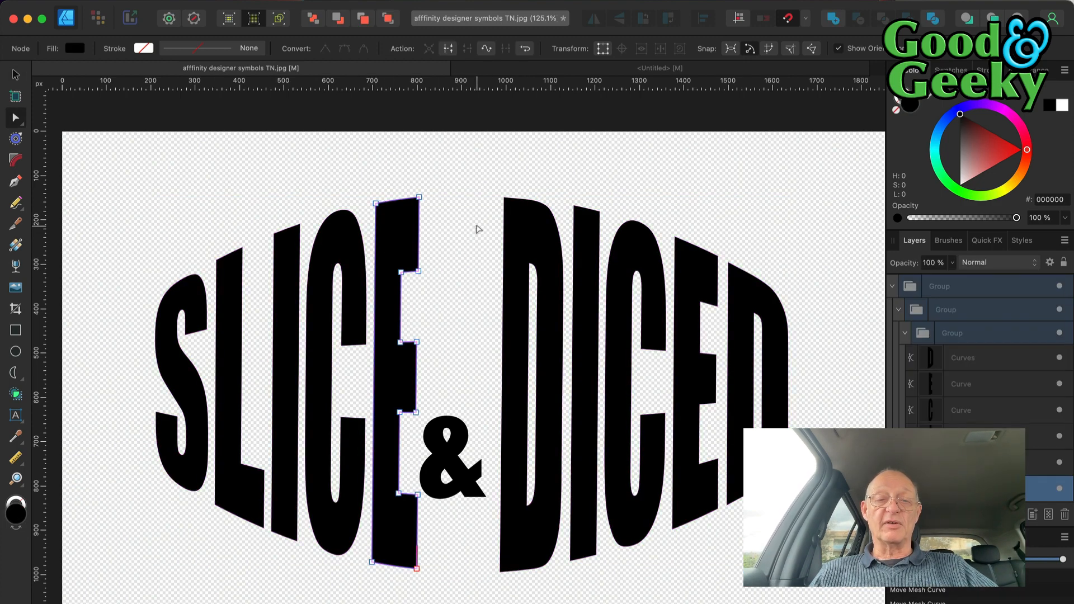
{"action": "left_click", "coordinate": [513, 314]}
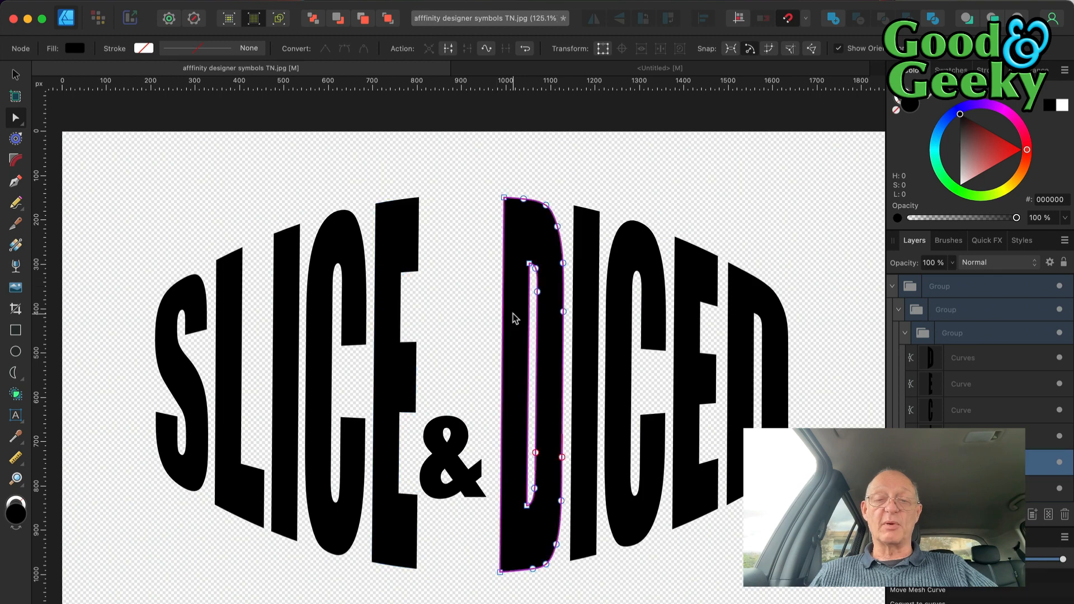
{"action": "left_click", "coordinate": [595, 294]}
{"action": "left_click", "coordinate": [658, 300]}
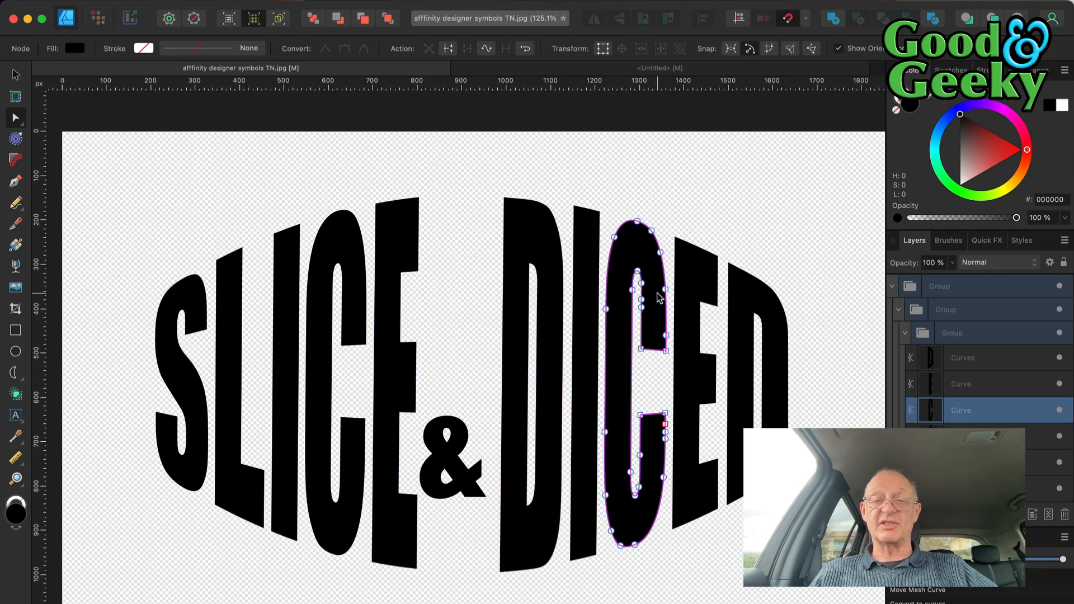
{"action": "left_click", "coordinate": [711, 224]}
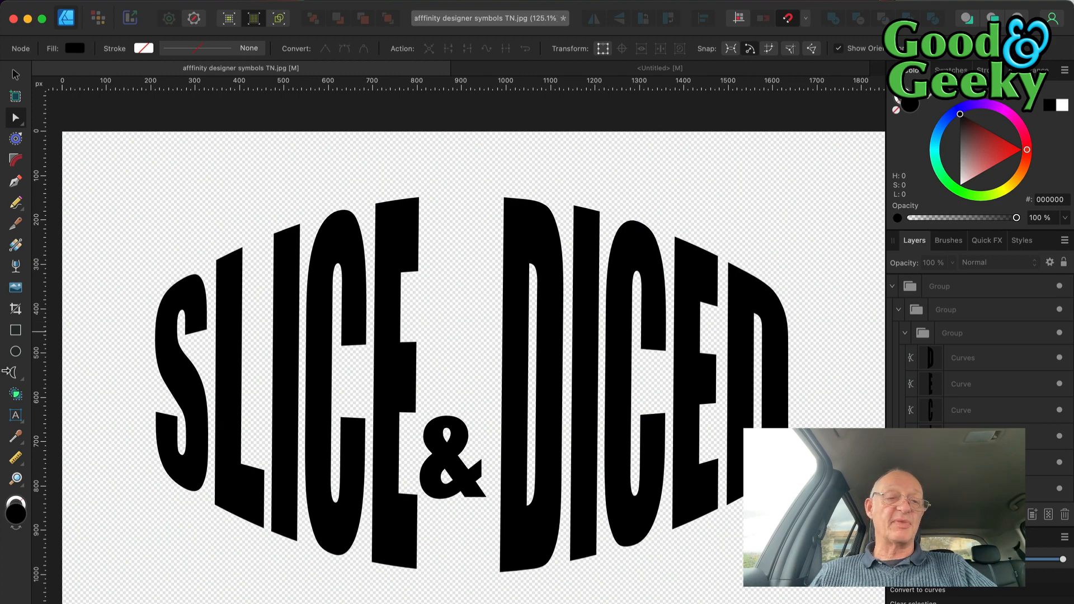
Step: Turn off the Knife tool's Stabiliser and select all five letters of SLICE for cutting
{"action": "left_click", "coordinate": [15, 223]}
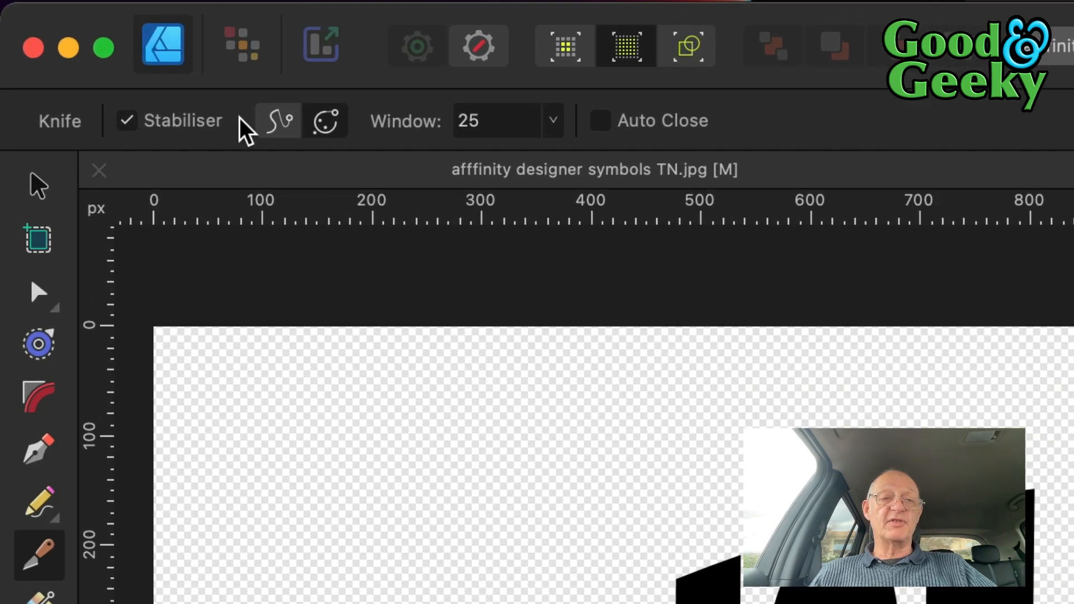
{"action": "left_click", "coordinate": [126, 123]}
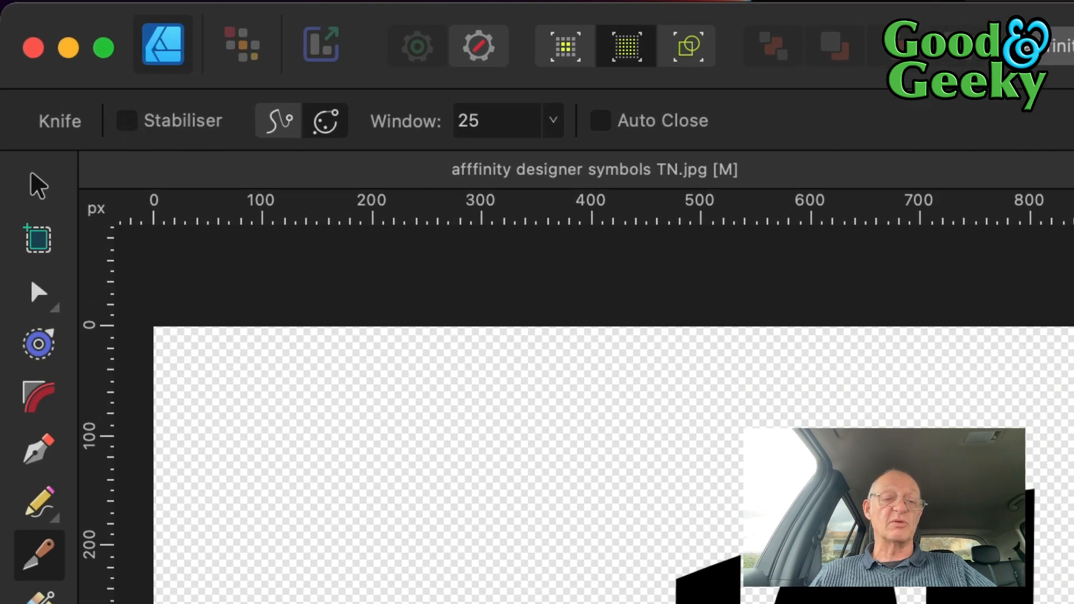
{"action": "key", "text": "v"}
{"action": "left_click_drag", "start_coordinate": [96, 202], "coordinate": [423, 585]}
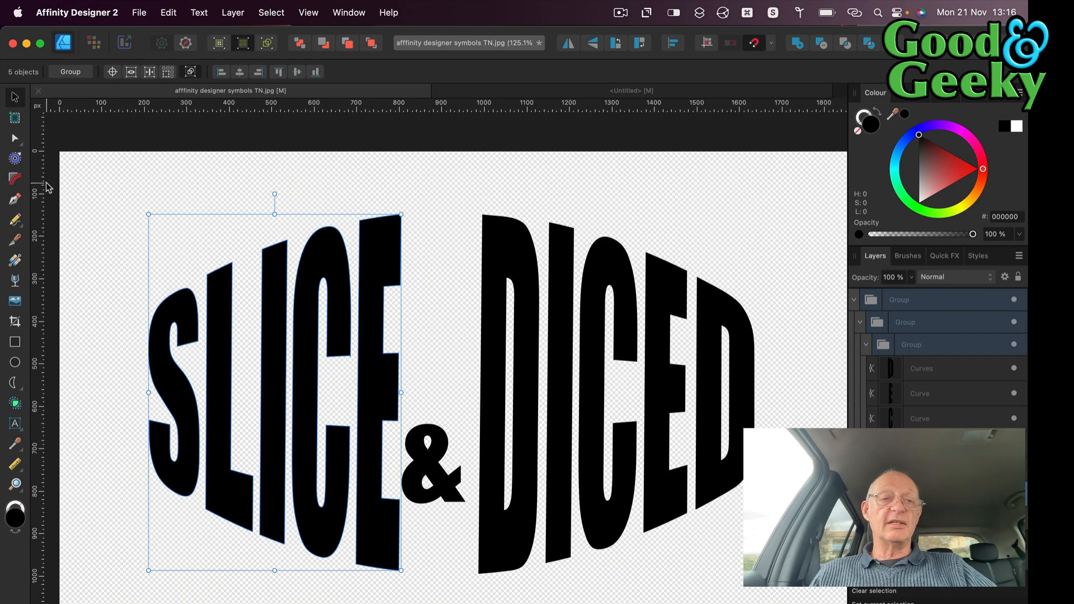
{"action": "left_click", "coordinate": [15, 240]}
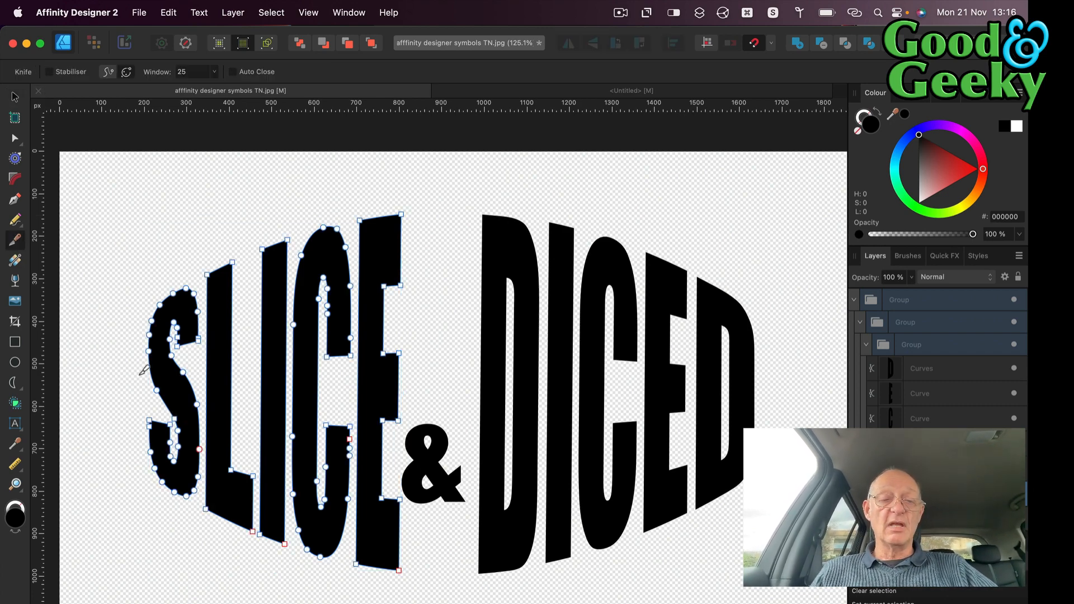
Step: Cut freehand across the middle of the letter S with the Knife tool and undo the cut
{"action": "scroll", "coordinate": [147, 381], "scroll_direction": "up", "scroll_amount": 6}
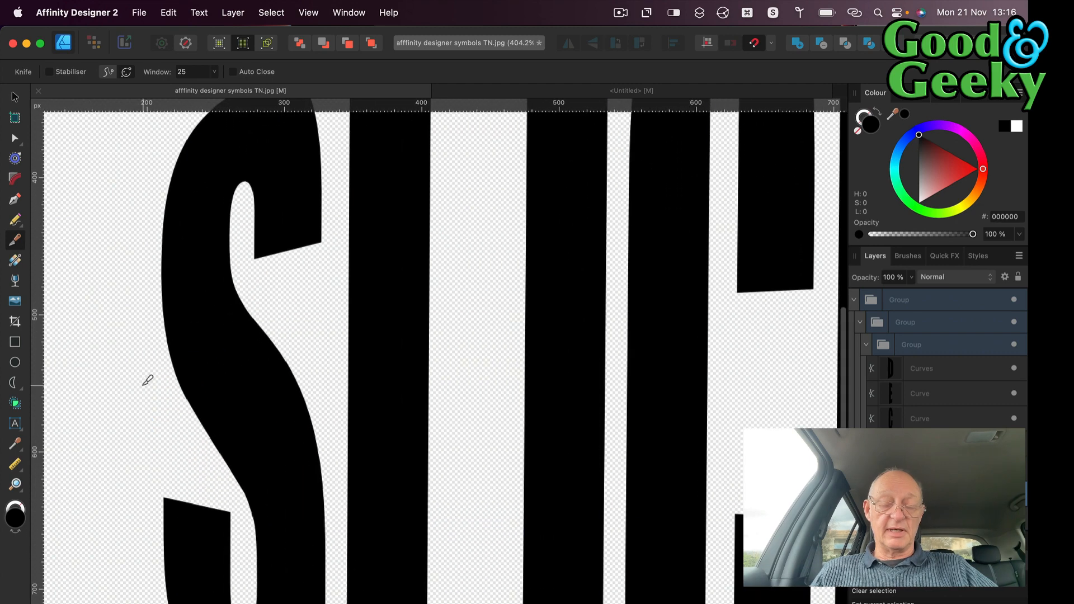
{"action": "mouse_move", "coordinate": [164, 346]}
{"action": "left_mouse_down"}
{"action": "mouse_move", "coordinate": [196, 353]}
{"action": "mouse_move", "coordinate": [213, 334]}
{"action": "mouse_move", "coordinate": [289, 312]}
{"action": "left_mouse_up"}
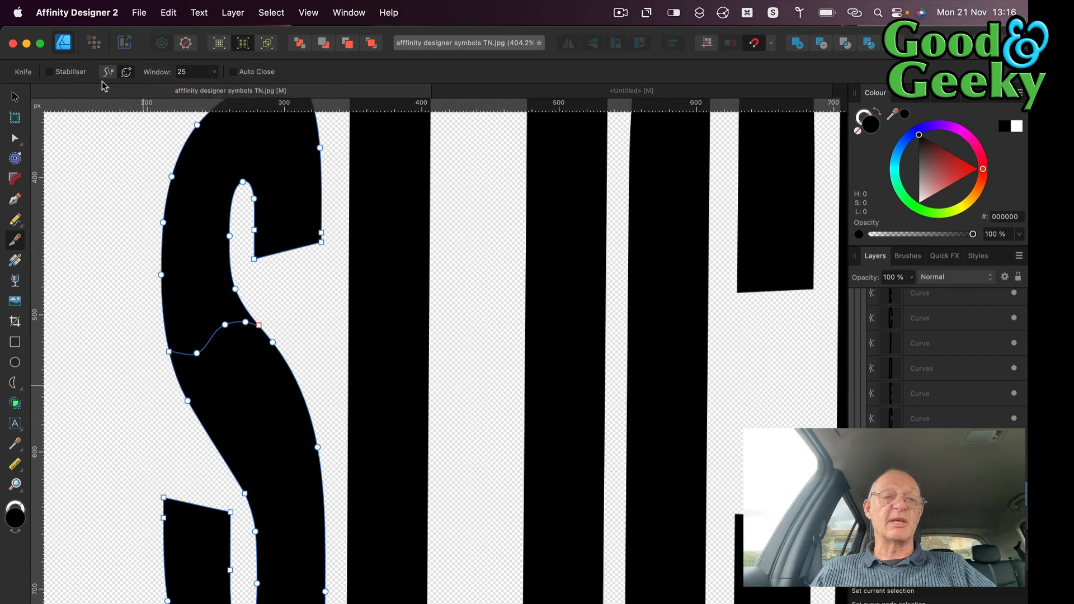
{"action": "key", "text": "super+z"}
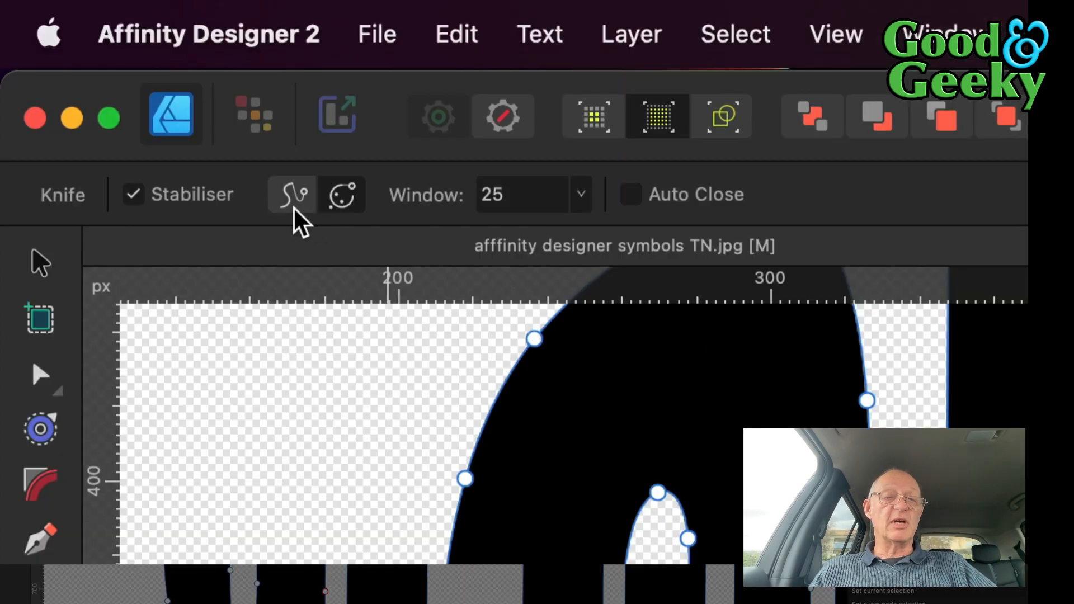
Step: Set the Knife tool's Stabiliser to Window mode after trying Rope mode, and enable Auto Close
{"action": "left_click", "coordinate": [109, 74]}
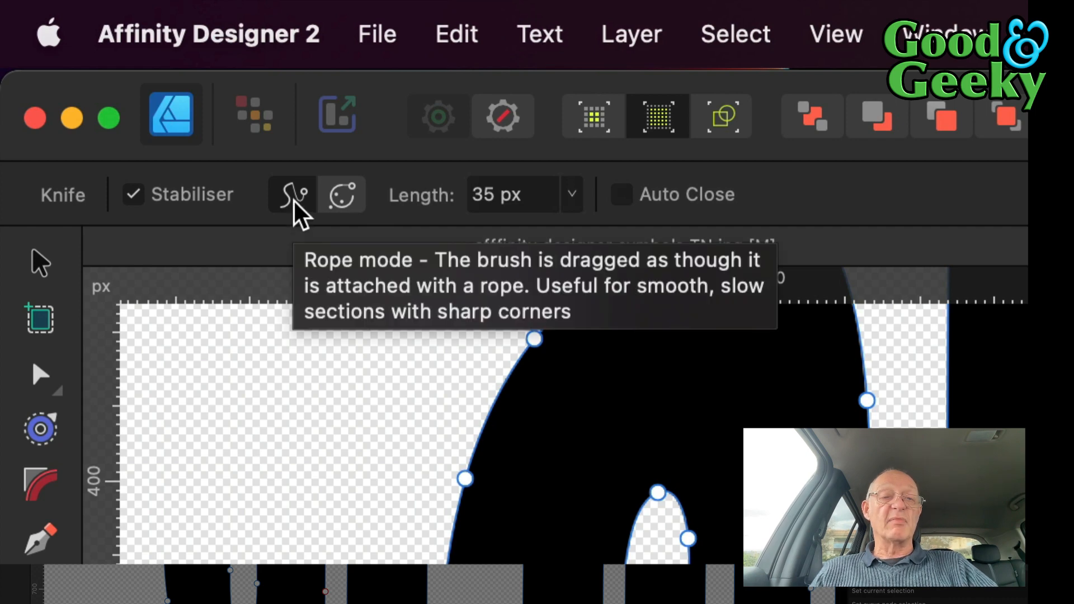
{"action": "left_click", "coordinate": [353, 207]}
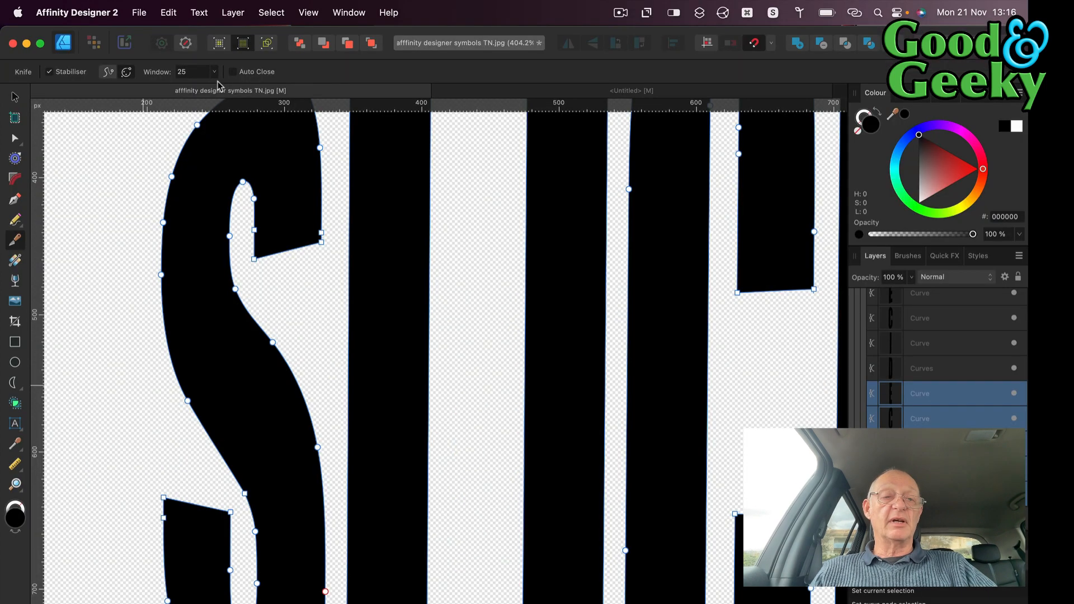
{"action": "left_click", "coordinate": [233, 72]}
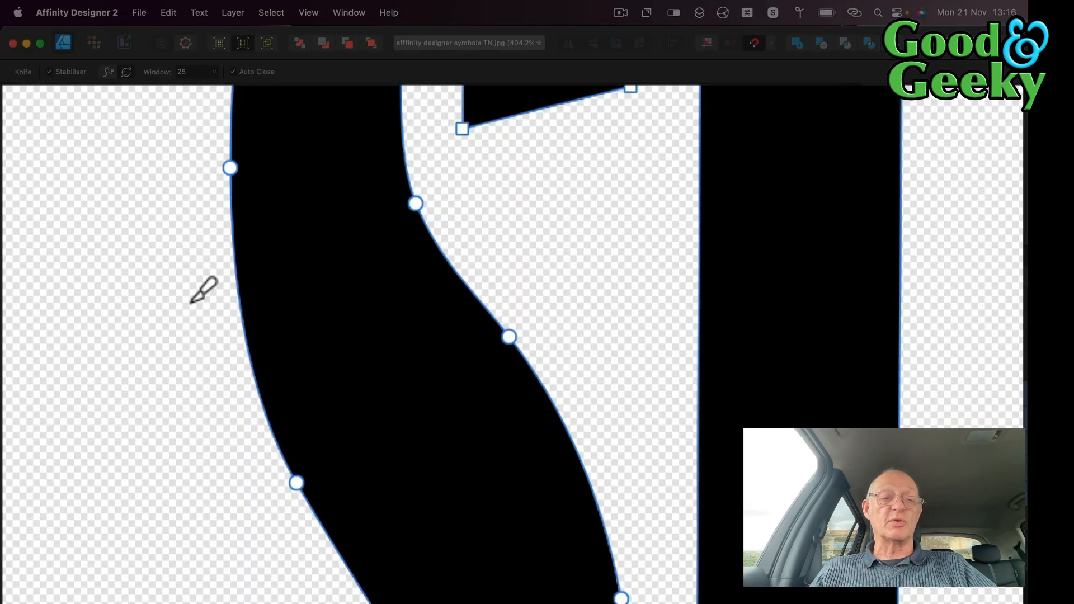
Step: Cut a curve across the middle of the letter S with Auto Close enabled and examine the cut up close
{"action": "left_click_drag", "start_coordinate": [146, 329], "coordinate": [294, 286]}
{"action": "left_click_drag", "start_coordinate": [561, 197], "coordinate": [562, 204]}
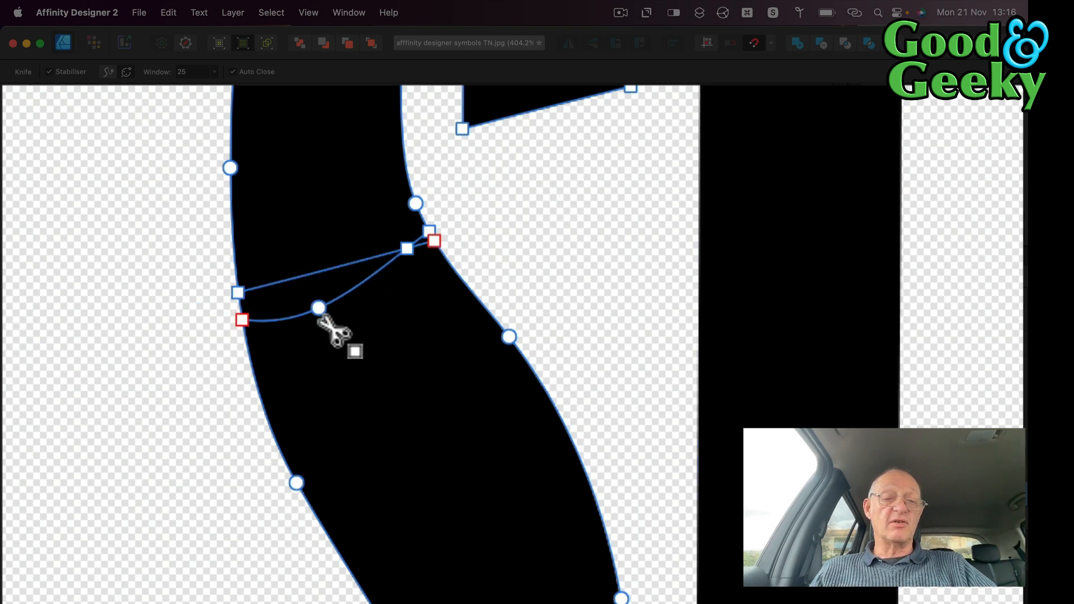
{"action": "scroll", "coordinate": [317, 311], "scroll_direction": "up", "scroll_amount": 10}
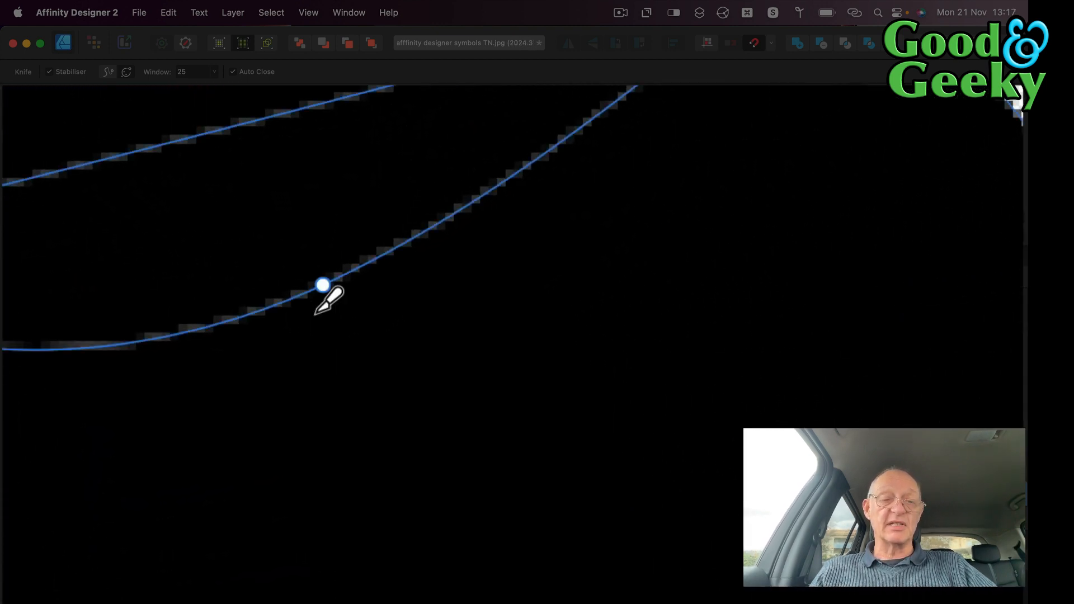
{"action": "scroll", "coordinate": [321, 302], "scroll_direction": "down", "scroll_amount": 10}
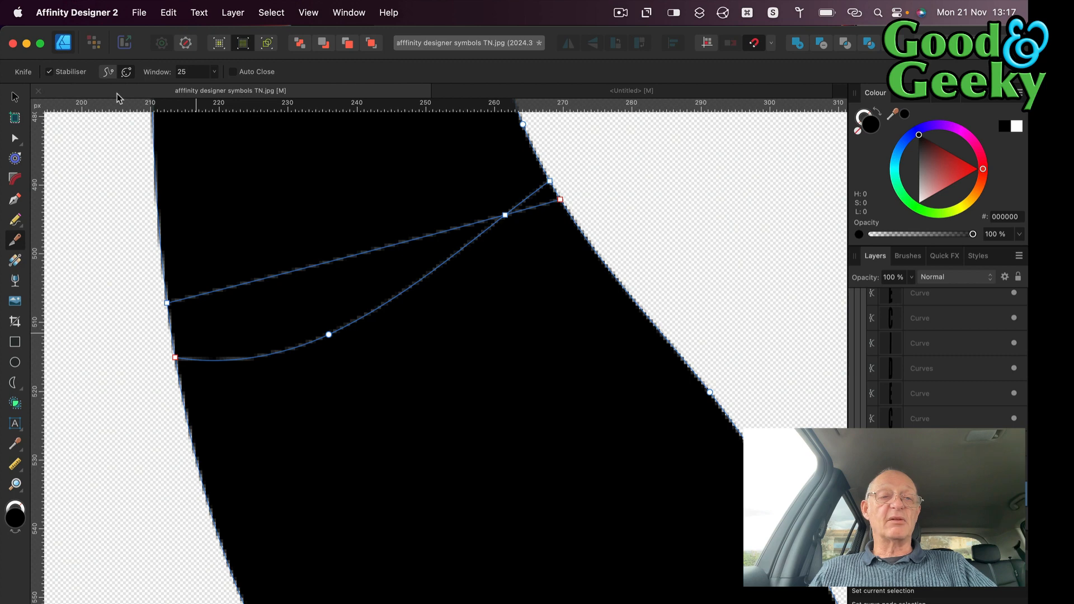
Step: Switch the Knife tool's Stabiliser to Rope mode and undo the Auto Close cut through the letter S
{"action": "left_click", "coordinate": [109, 73]}
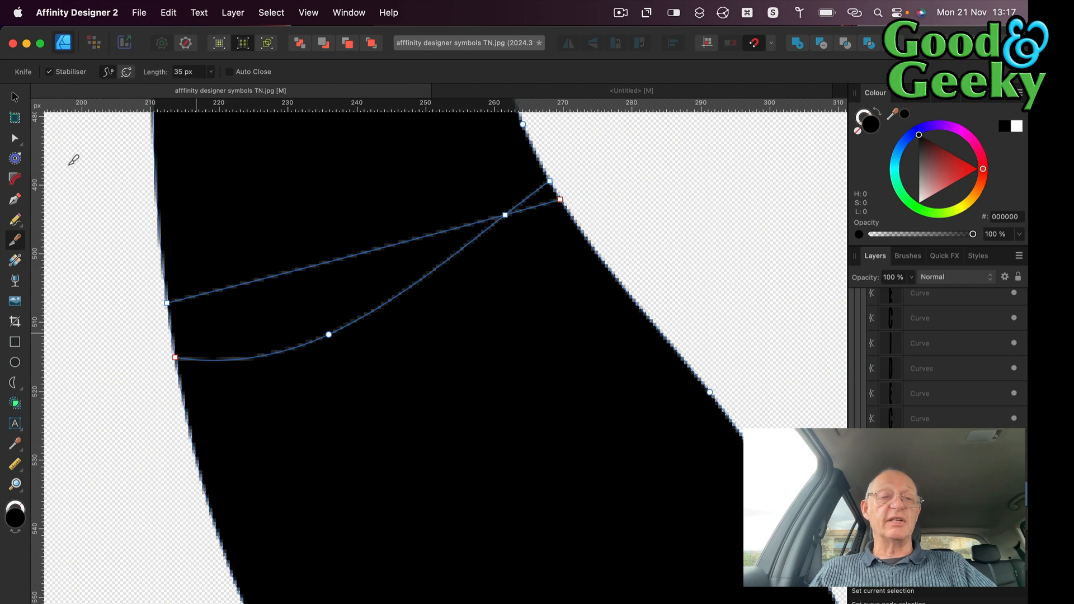
{"action": "key", "text": "super+z"}
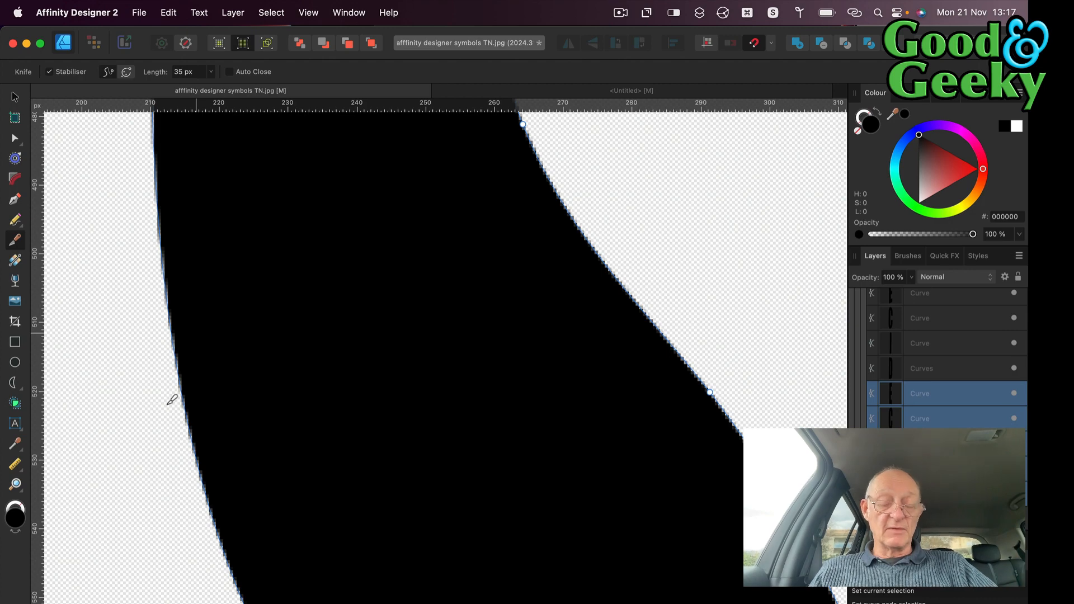
{"action": "scroll", "coordinate": [173, 412], "scroll_direction": "up", "scroll_amount": 3}
{"action": "scroll", "coordinate": [173, 409], "scroll_direction": "down", "scroll_amount": 2}
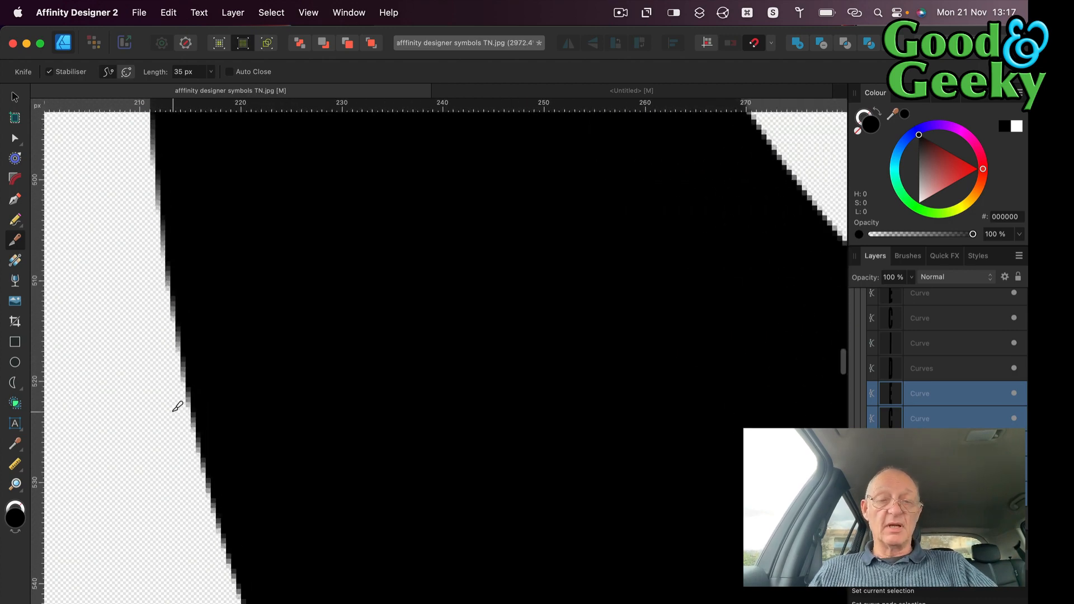
{"action": "scroll", "coordinate": [54, 429], "scroll_direction": "down", "scroll_amount": 4}
{"action": "scroll", "coordinate": [53, 429], "scroll_direction": "down", "scroll_amount": 5}
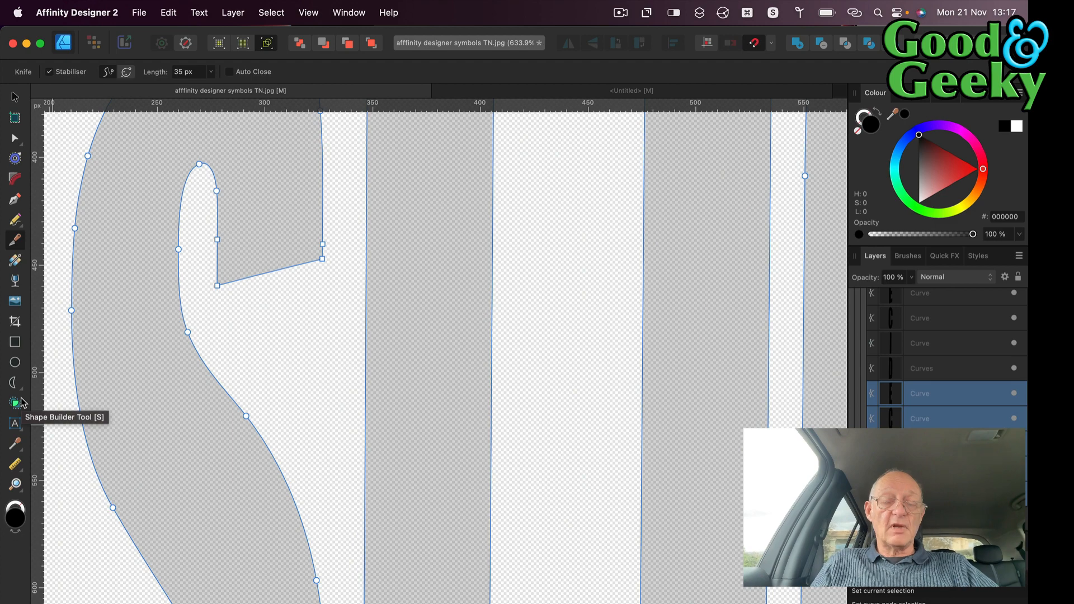
Step: Slice across all the SLICE letters with two freehand Knife cuts, one through their upper part and one through their lower part
{"action": "scroll", "coordinate": [322, 384], "scroll_direction": "down", "scroll_amount": 5}
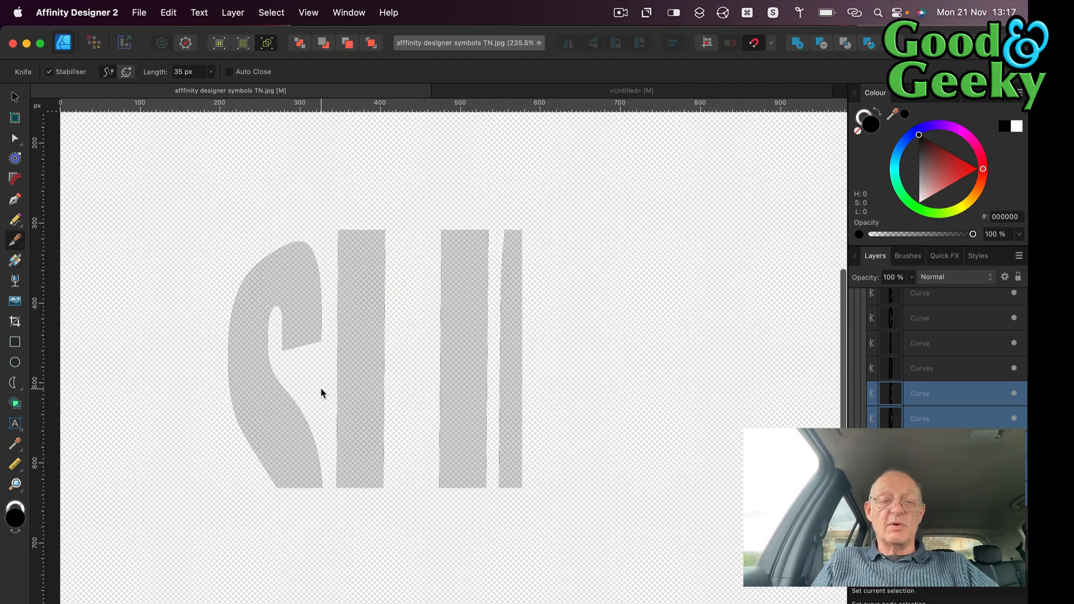
{"action": "scroll", "coordinate": [322, 385], "scroll_direction": "down", "scroll_amount": 1}
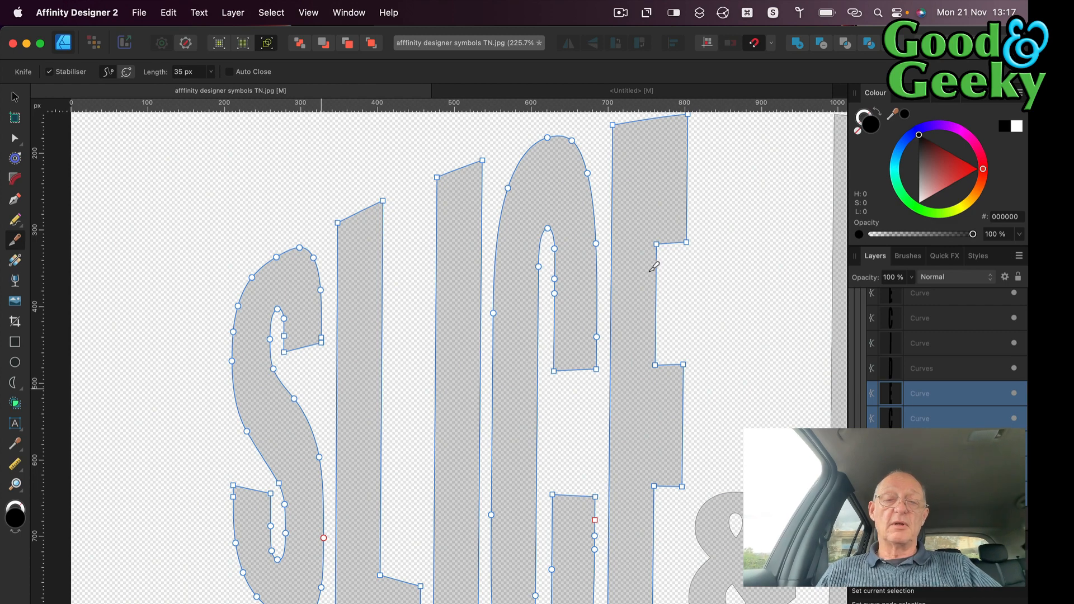
{"action": "mouse_move", "coordinate": [710, 279]}
{"action": "left_mouse_down"}
{"action": "mouse_move", "coordinate": [578, 290]}
{"action": "mouse_move", "coordinate": [439, 388]}
{"action": "mouse_move", "coordinate": [300, 427]}
{"action": "mouse_move", "coordinate": [216, 402]}
{"action": "mouse_move", "coordinate": [177, 377]}
{"action": "left_mouse_up"}
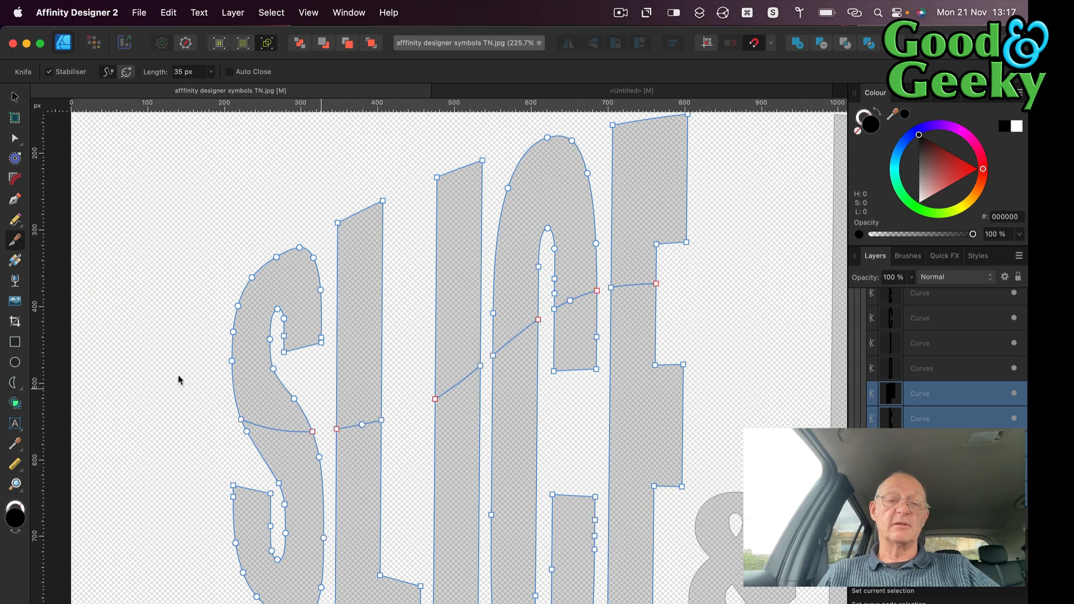
{"action": "scroll", "coordinate": [178, 379], "scroll_direction": "down", "scroll_amount": 5}
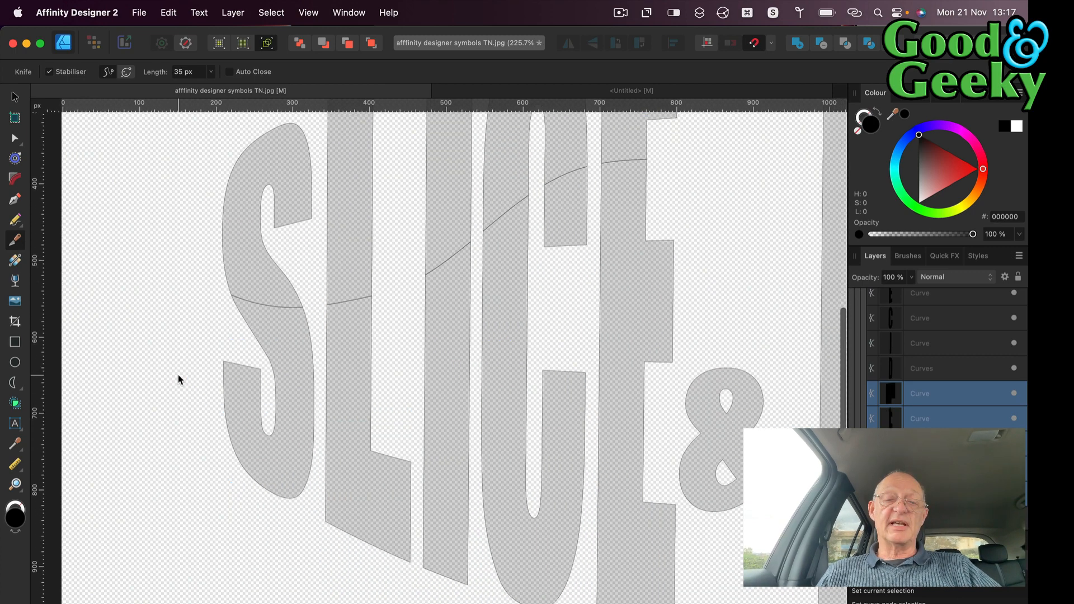
{"action": "mouse_move", "coordinate": [111, 401]}
{"action": "left_mouse_down"}
{"action": "mouse_move", "coordinate": [527, 464]}
{"action": "mouse_move", "coordinate": [581, 506]}
{"action": "mouse_move", "coordinate": [637, 519]}
{"action": "mouse_move", "coordinate": [730, 496]}
{"action": "left_mouse_up"}
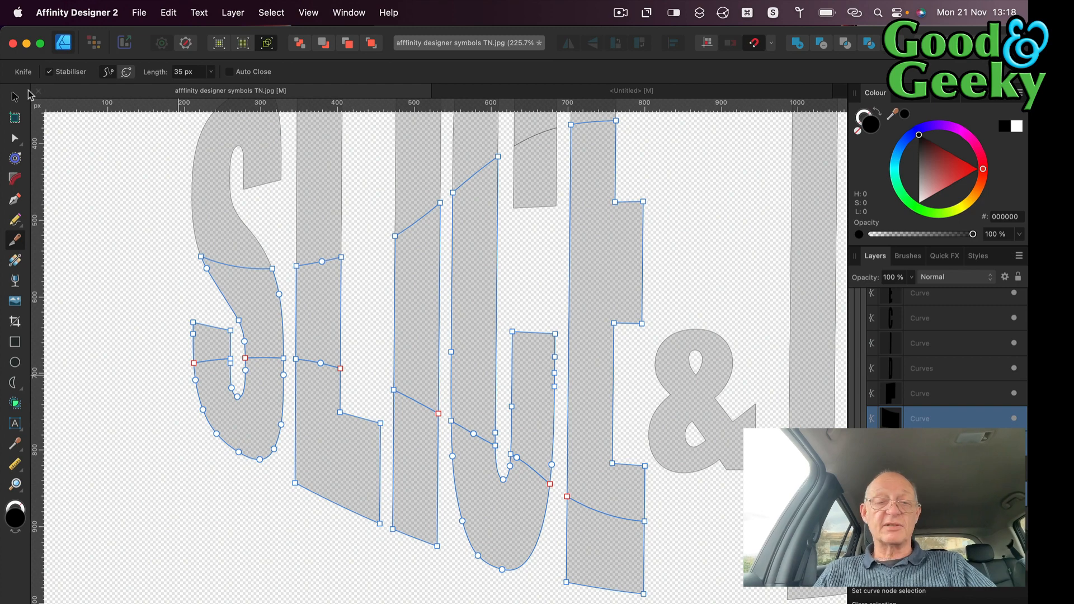
Step: Select the top slices of all five SLICE letters and nudge them up to open a gap along the upper cut
{"action": "left_click", "coordinate": [15, 102]}
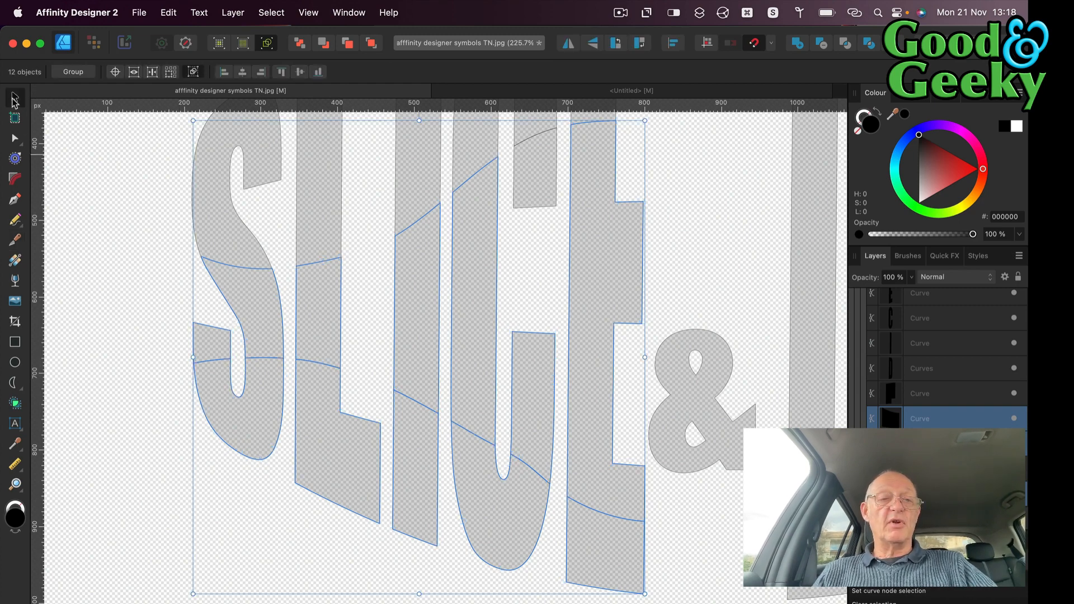
{"action": "scroll", "coordinate": [158, 167], "scroll_direction": "up", "scroll_amount": 5}
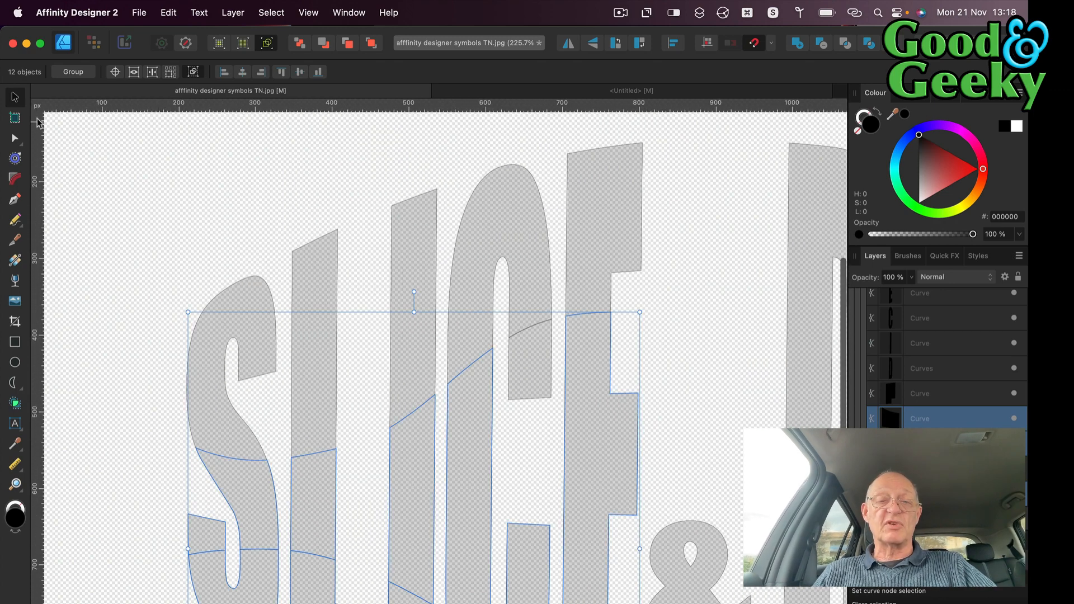
{"action": "left_click", "coordinate": [218, 259]}
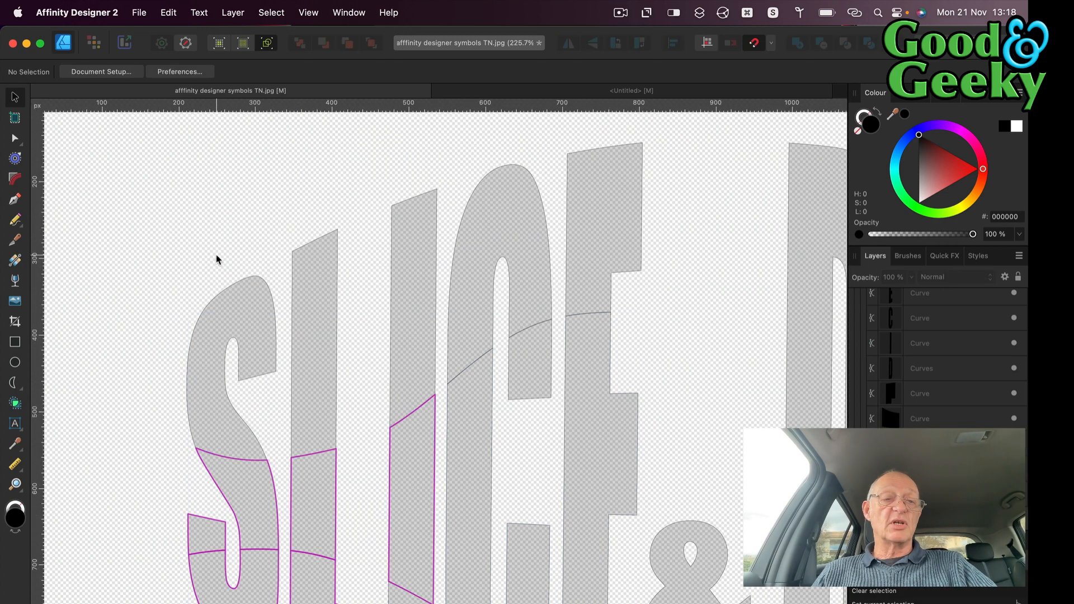
{"action": "left_click", "coordinate": [245, 287]}
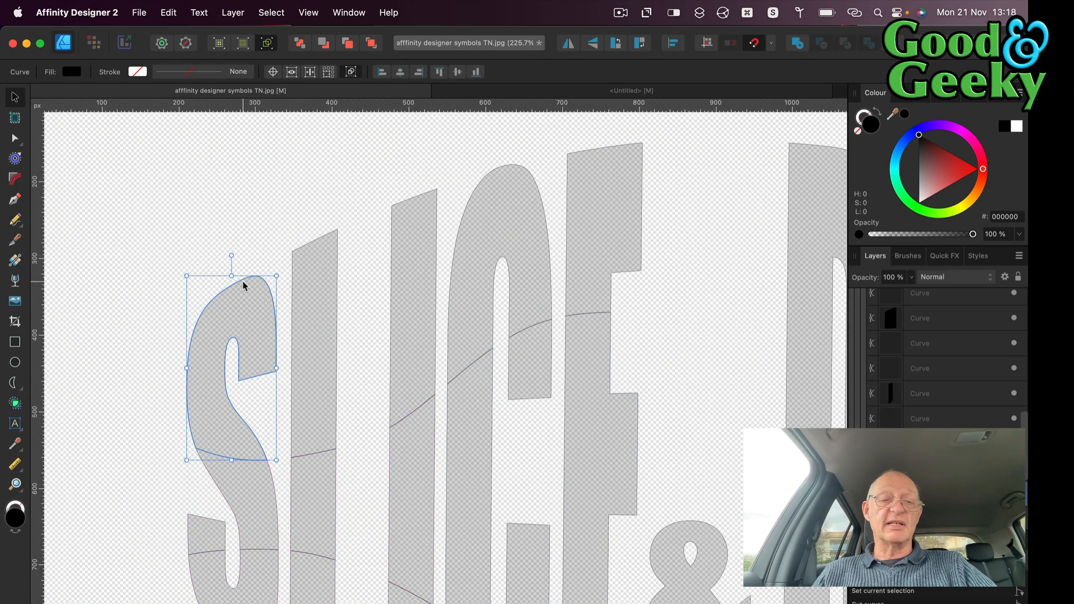
{"action": "left_click", "coordinate": [325, 237], "text": "shift"}
{"action": "left_click", "coordinate": [395, 210], "text": "shift"}
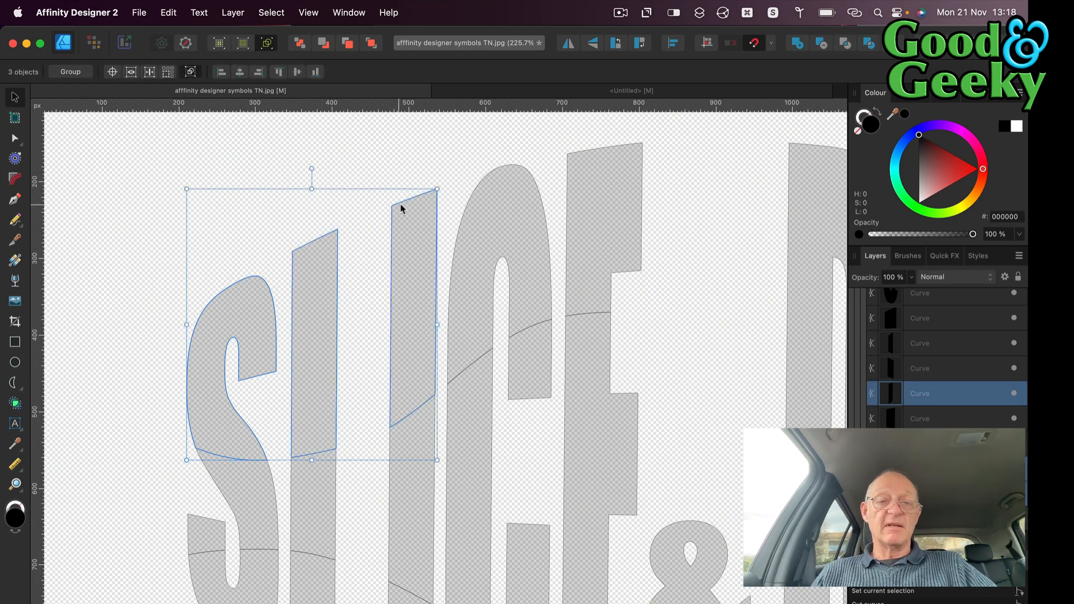
{"action": "left_click", "coordinate": [487, 173], "text": "shift"}
{"action": "left_click", "coordinate": [576, 153], "text": "shift"}
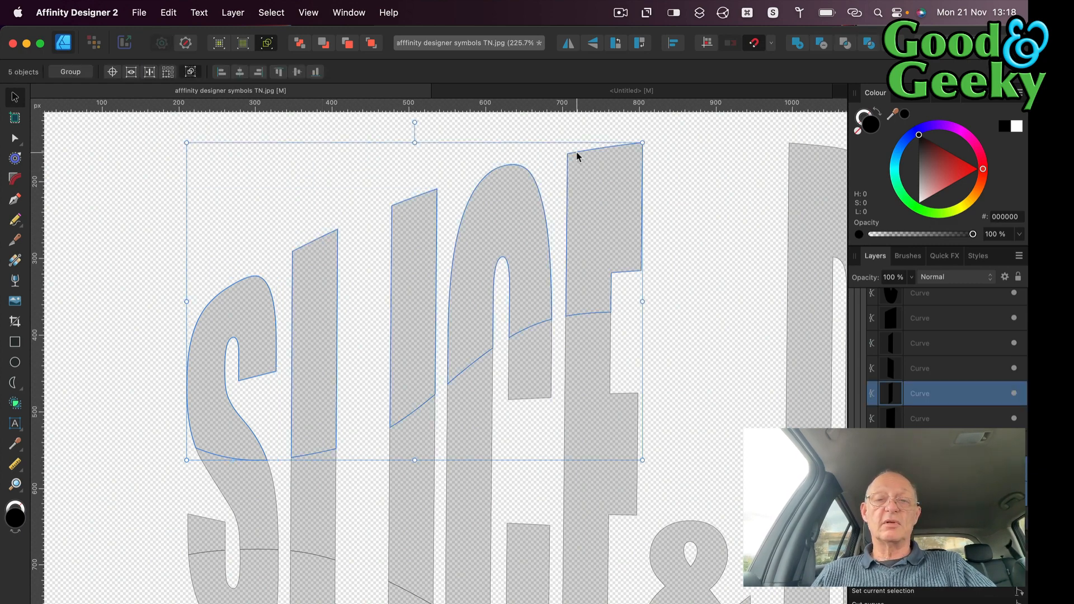
{"action": "key", "text": "Up"}
{"action": "key", "text": "Up"}
{"action": "key", "text": "Up"}
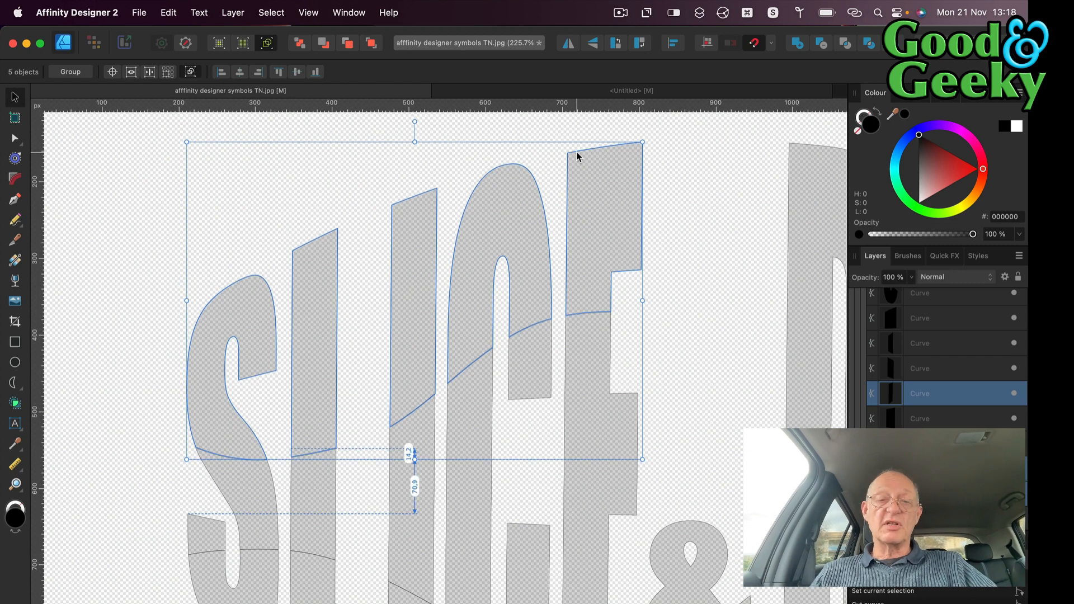
{"action": "key", "text": "Up"}
{"action": "key", "text": "Up"}
{"action": "key", "text": "Up"}
{"action": "key", "text": "Up"}
{"action": "key", "text": "Up"}
{"action": "key", "text": "Up"}
{"action": "key", "text": "Up"}
{"action": "key", "text": "Up"}
{"action": "key", "text": "Up"}
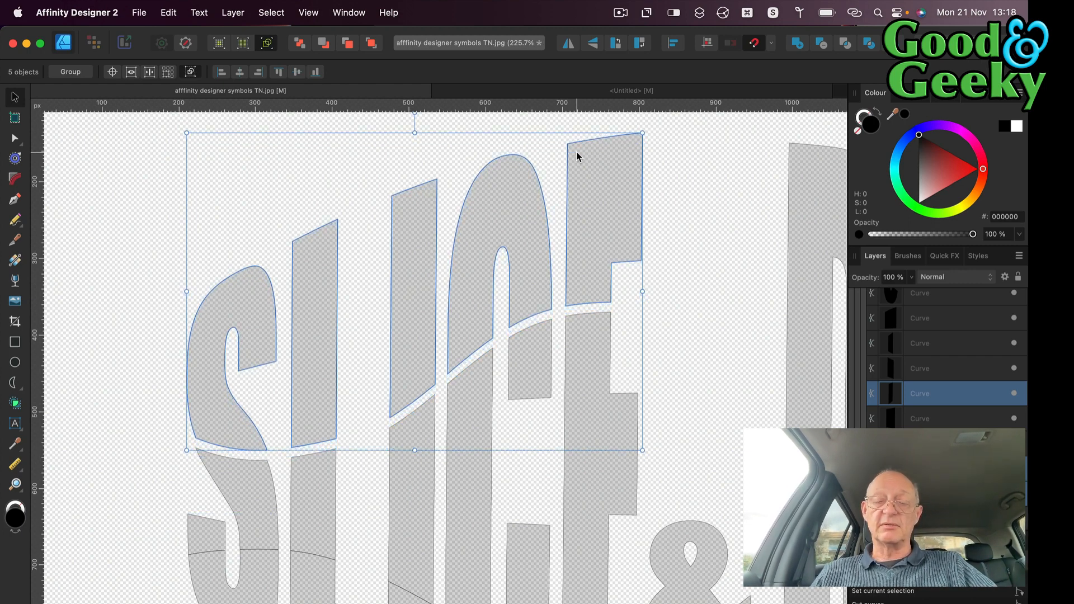
Step: Select the bottom slices of all five SLICE letters and nudge them down to open a gap along the lower cut
{"action": "scroll", "coordinate": [576, 152], "scroll_direction": "down", "scroll_amount": 8}
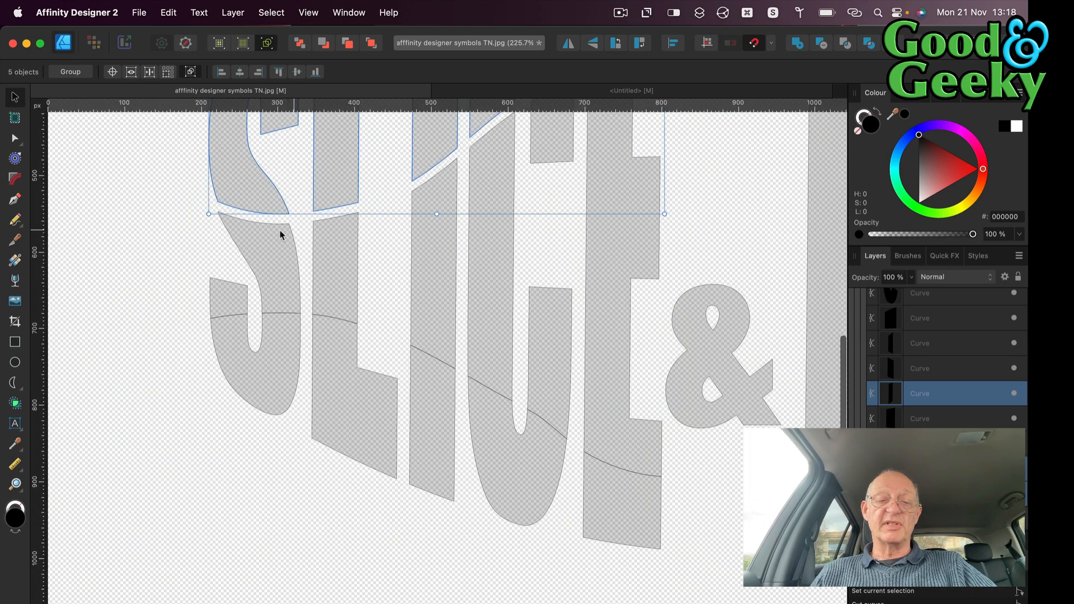
{"action": "left_click", "coordinate": [268, 415]}
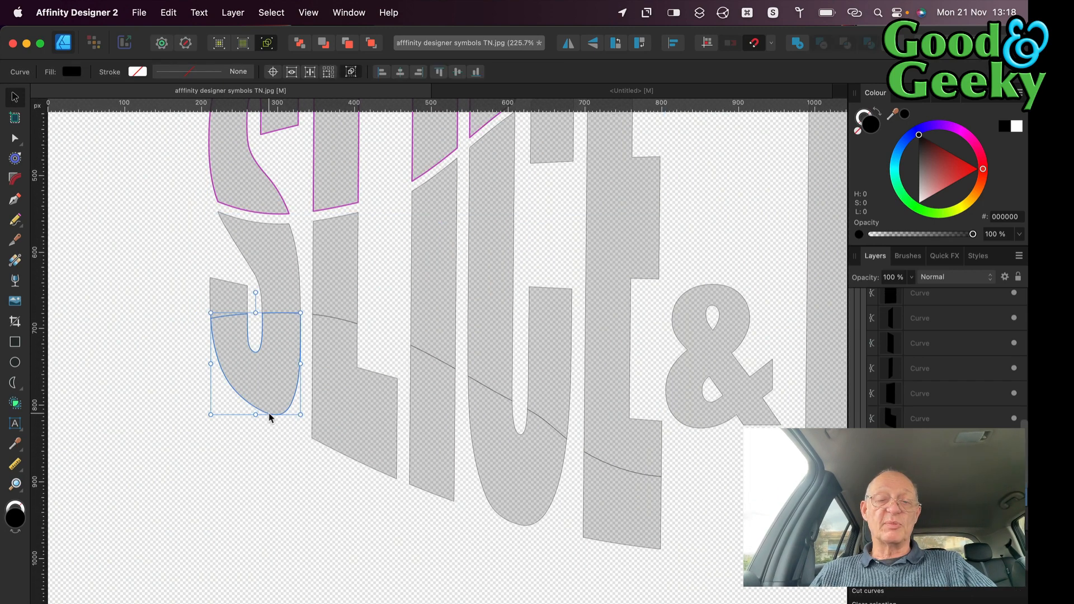
{"action": "left_click", "coordinate": [362, 457], "text": "shift"}
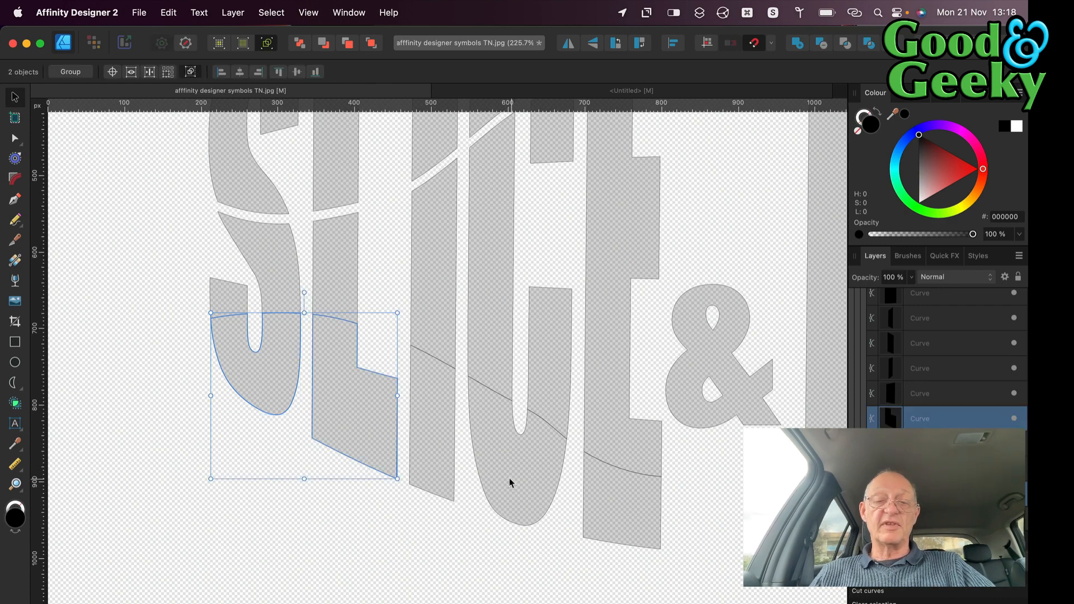
{"action": "left_click", "coordinate": [475, 460]}
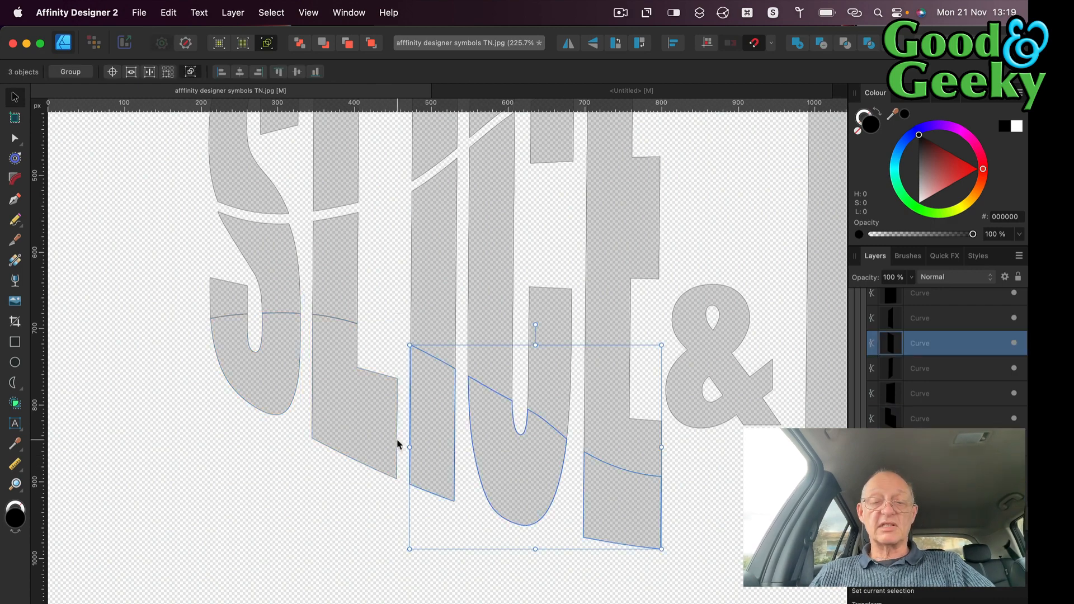
{"action": "left_click", "coordinate": [314, 440], "text": "shift"}
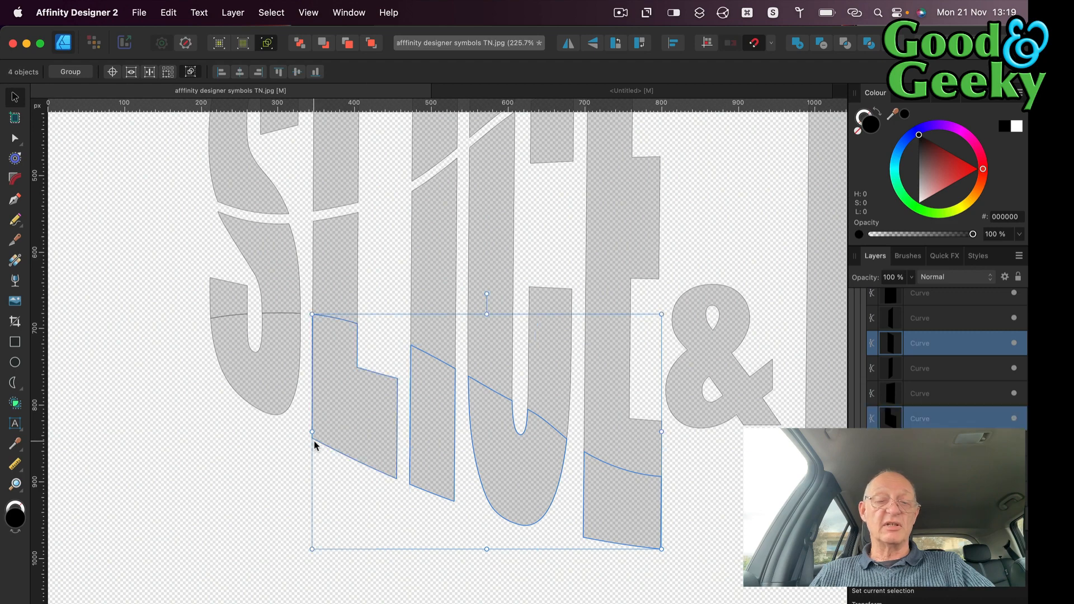
{"action": "left_click", "coordinate": [281, 418], "text": "shift"}
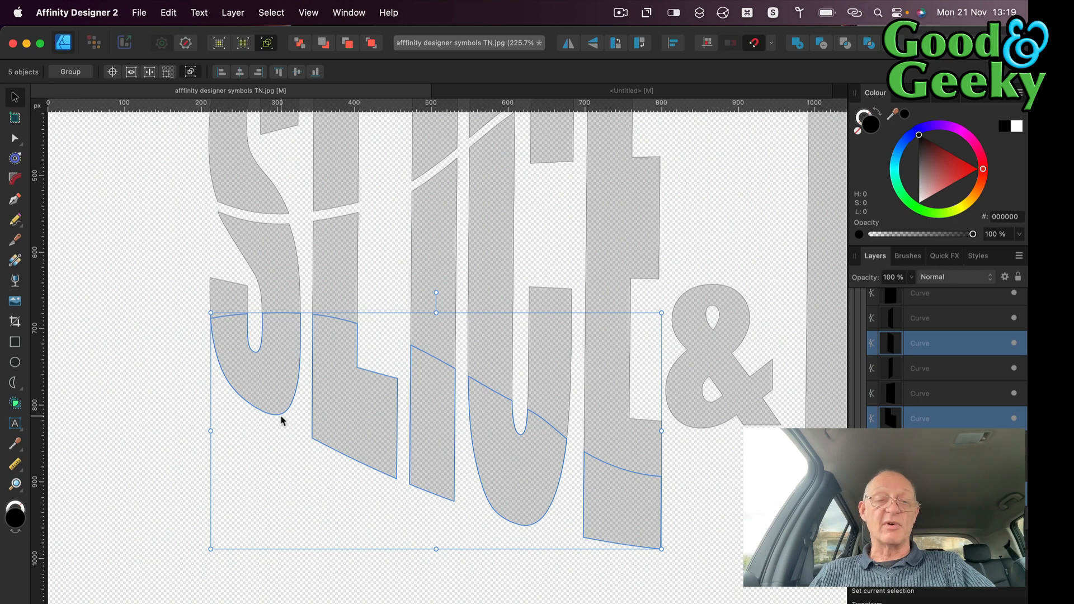
{"action": "key", "text": "Down"}
{"action": "key", "text": "Down"}
{"action": "key", "text": "Down"}
{"action": "key", "text": "Down"}
{"action": "key", "text": "Down"}
{"action": "key", "text": "Down"}
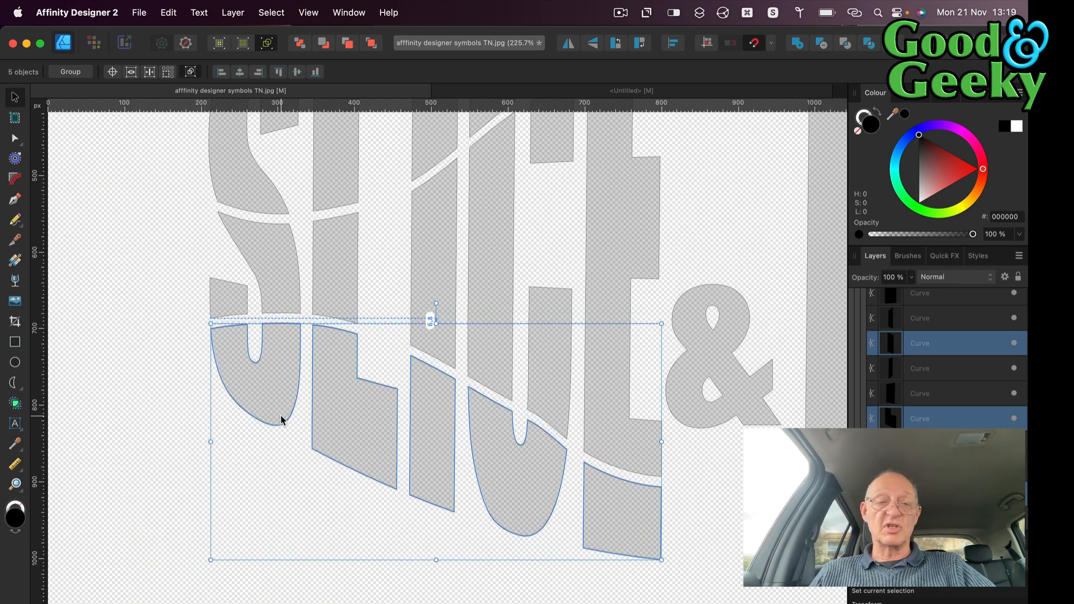
{"action": "key", "text": "Down"}
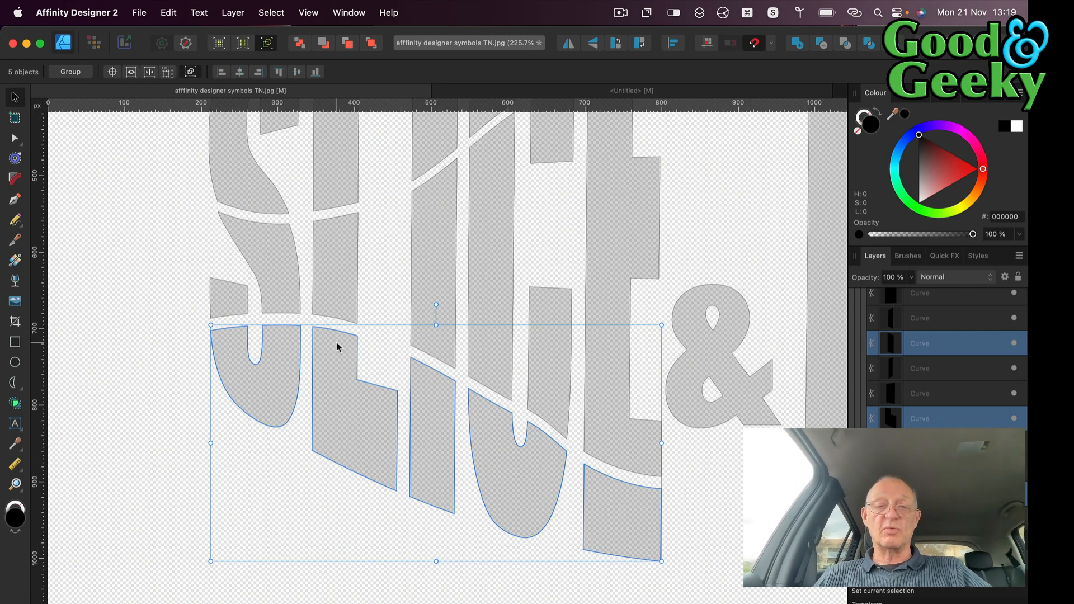
Step: Select the DICED letters and slice across them with three wavy freehand Knife cuts through the upper, lower and middle parts
{"action": "scroll", "coordinate": [68, 402], "scroll_direction": "down", "scroll_amount": 4}
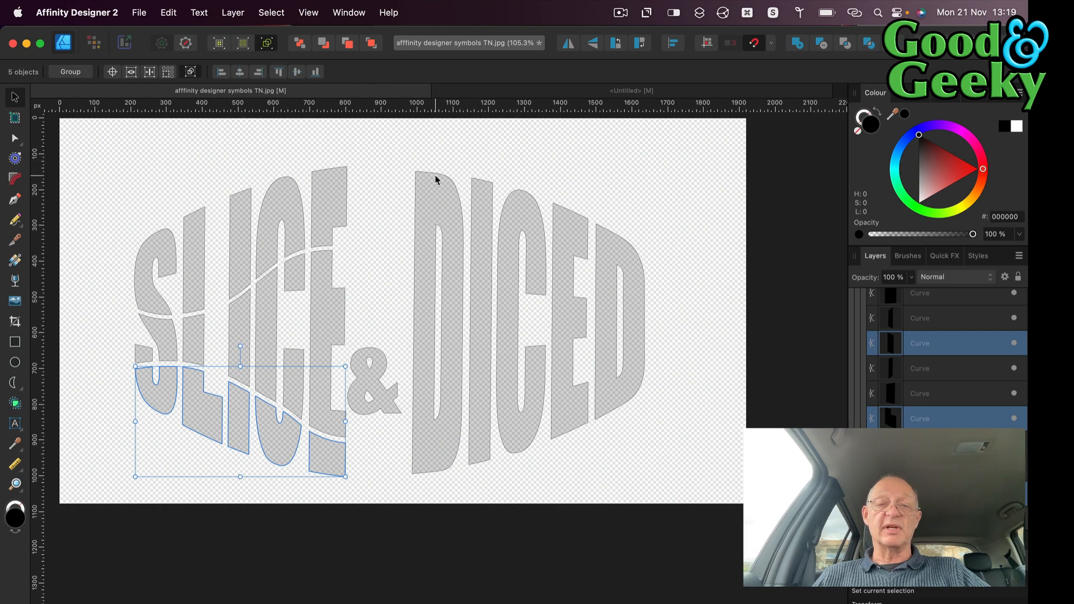
{"action": "left_click_drag", "start_coordinate": [696, 151], "coordinate": [394, 503]}
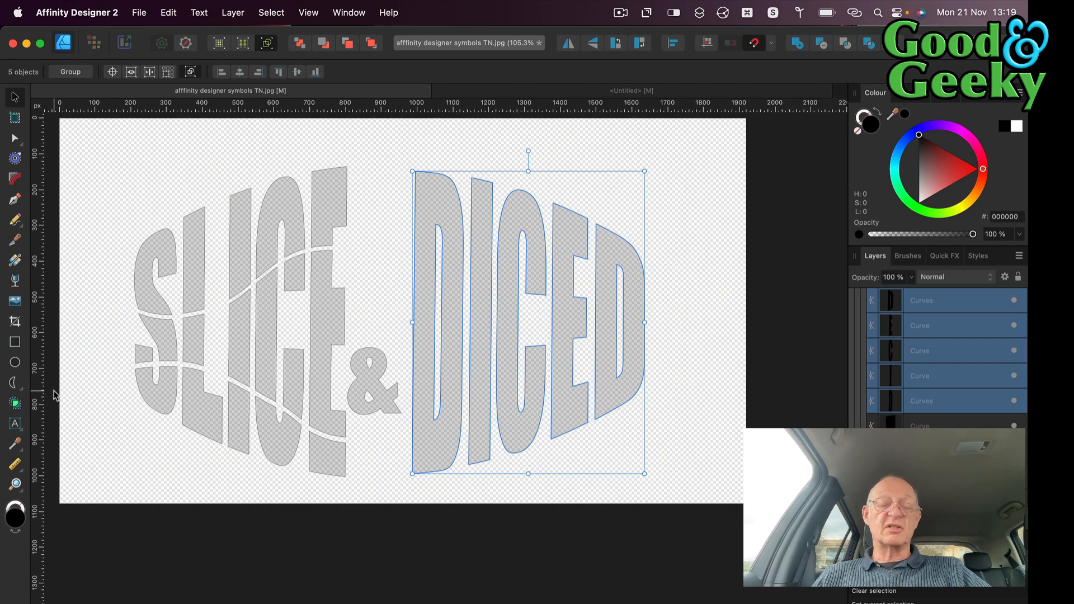
{"action": "left_click", "coordinate": [16, 241]}
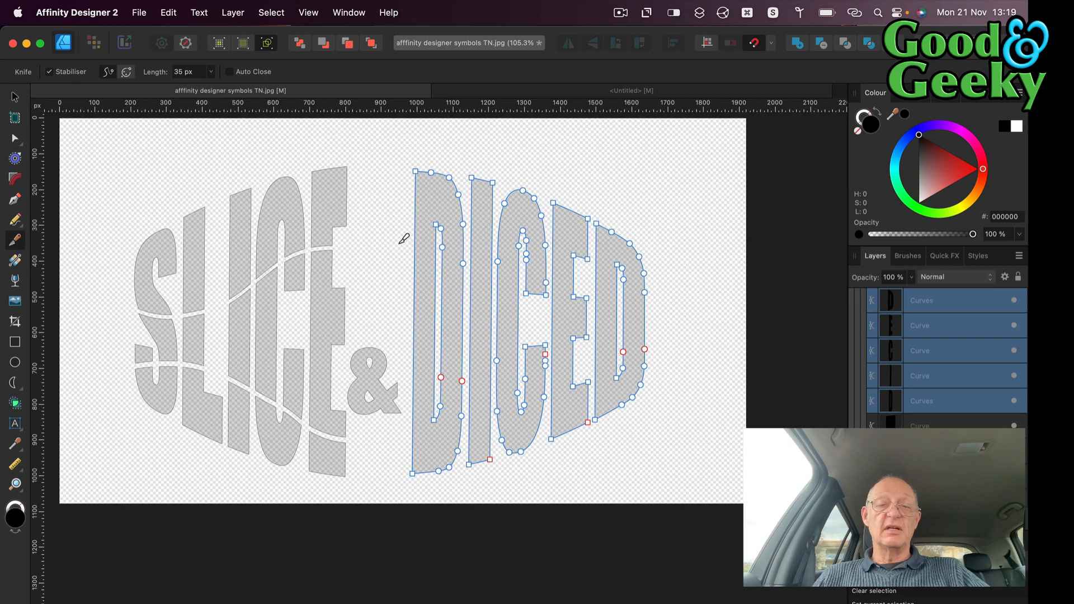
{"action": "mouse_move", "coordinate": [400, 242]}
{"action": "left_mouse_down"}
{"action": "mouse_move", "coordinate": [454, 239]}
{"action": "mouse_move", "coordinate": [529, 267]}
{"action": "mouse_move", "coordinate": [622, 277]}
{"action": "mouse_move", "coordinate": [695, 247]}
{"action": "left_mouse_up"}
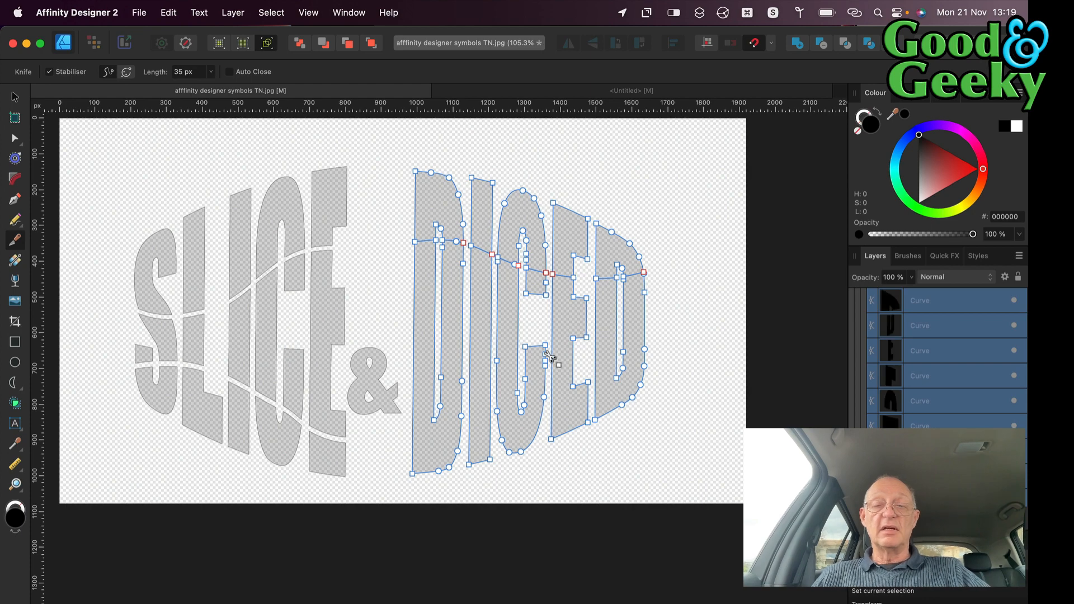
{"action": "mouse_move", "coordinate": [401, 436]}
{"action": "left_mouse_down"}
{"action": "mouse_move", "coordinate": [532, 367]}
{"action": "mouse_move", "coordinate": [677, 375]}
{"action": "left_mouse_up"}
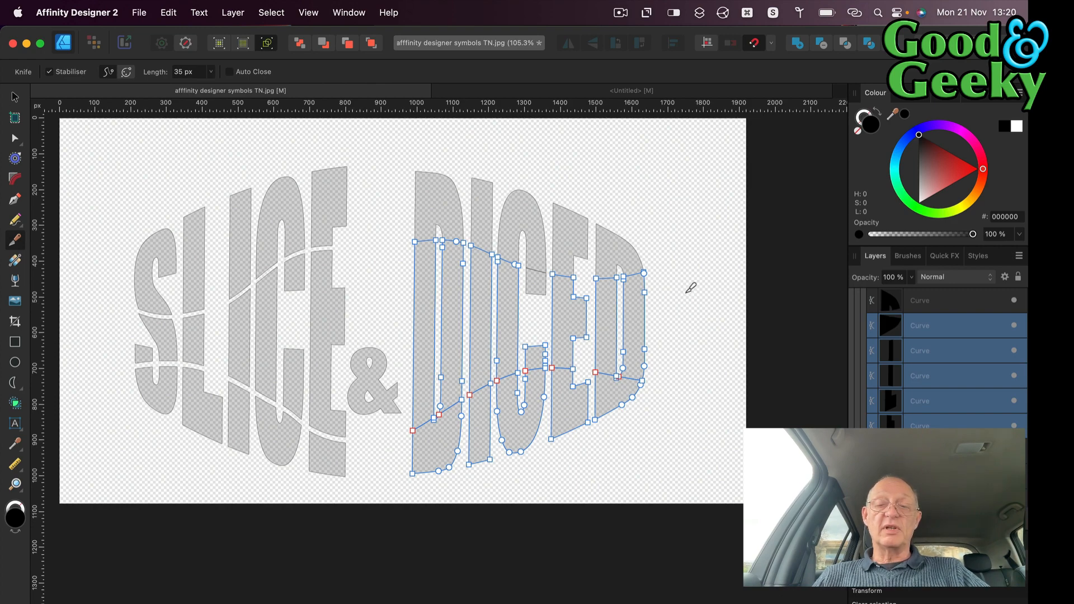
{"action": "mouse_move", "coordinate": [687, 289]}
{"action": "left_mouse_down"}
{"action": "mouse_move", "coordinate": [561, 345]}
{"action": "mouse_move", "coordinate": [517, 350]}
{"action": "mouse_move", "coordinate": [424, 301]}
{"action": "mouse_move", "coordinate": [377, 298]}
{"action": "left_mouse_up"}
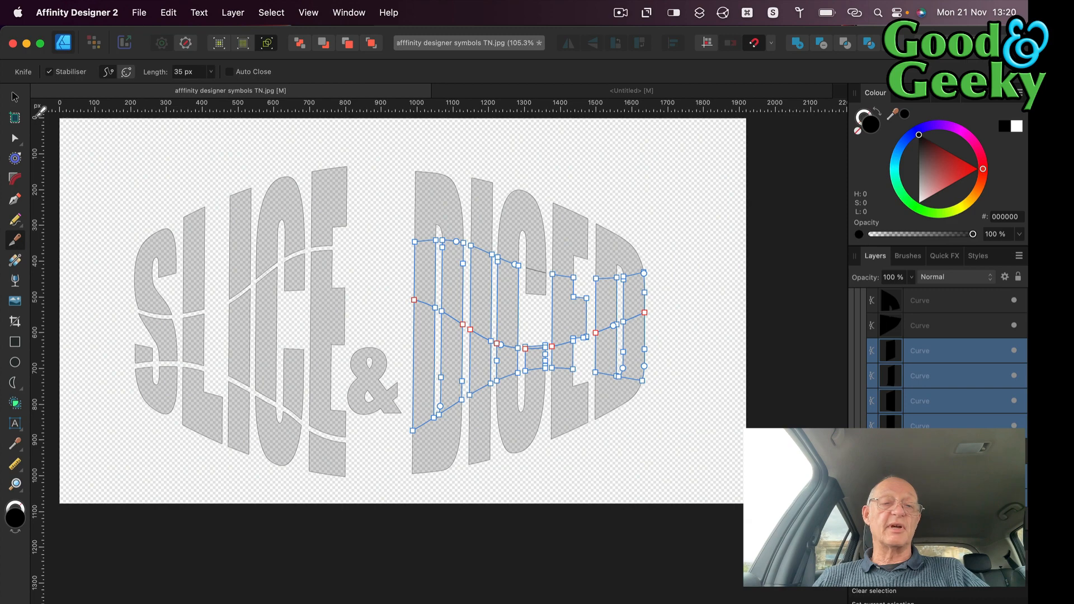
Step: Select the bottom slices of all five DICED letters and nudge them down to open a gap along the lowest cut
{"action": "left_click", "coordinate": [15, 98]}
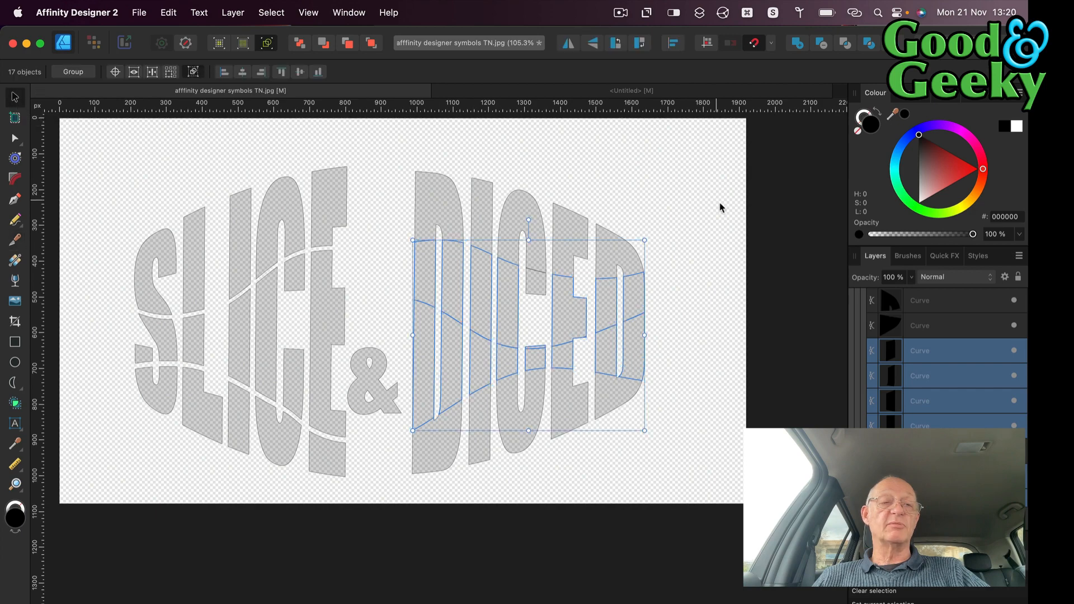
{"action": "left_click", "coordinate": [707, 244]}
{"action": "left_click_drag", "start_coordinate": [679, 473], "coordinate": [395, 373]}
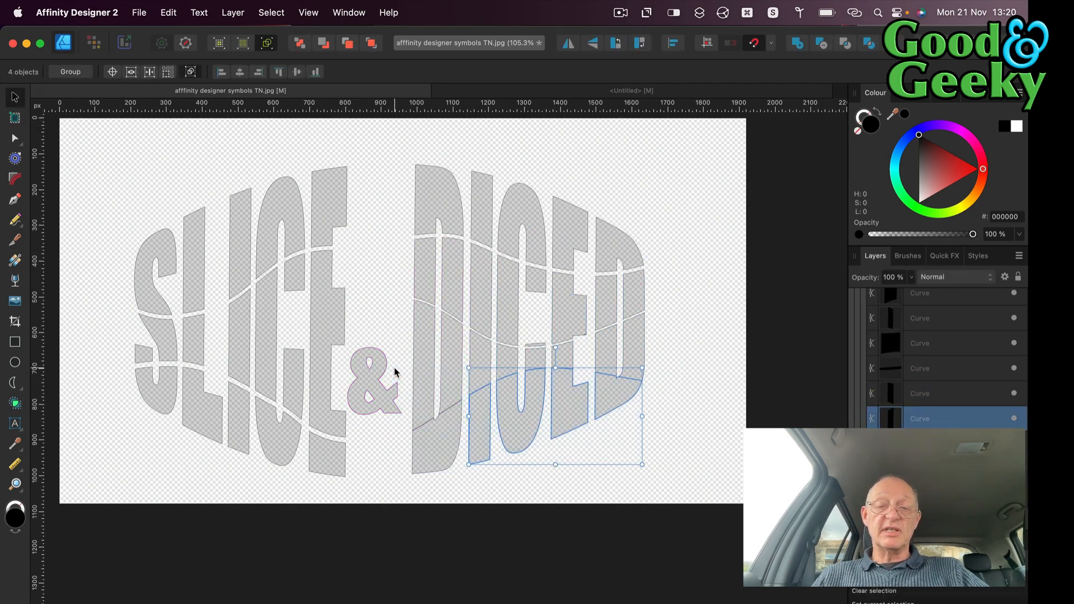
{"action": "left_click", "coordinate": [432, 473], "text": "shift"}
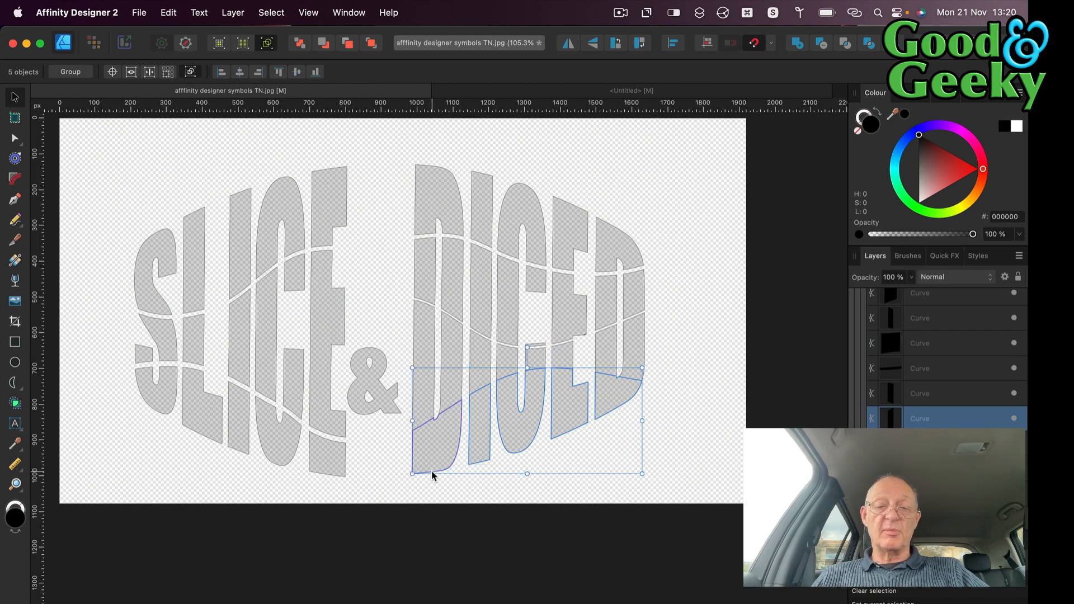
{"action": "key", "text": "Down"}
{"action": "key", "text": "Down"}
{"action": "key", "text": "Down"}
{"action": "key", "text": "Down"}
{"action": "key", "text": "Down"}
{"action": "key", "text": "Down"}
{"action": "key", "text": "Down"}
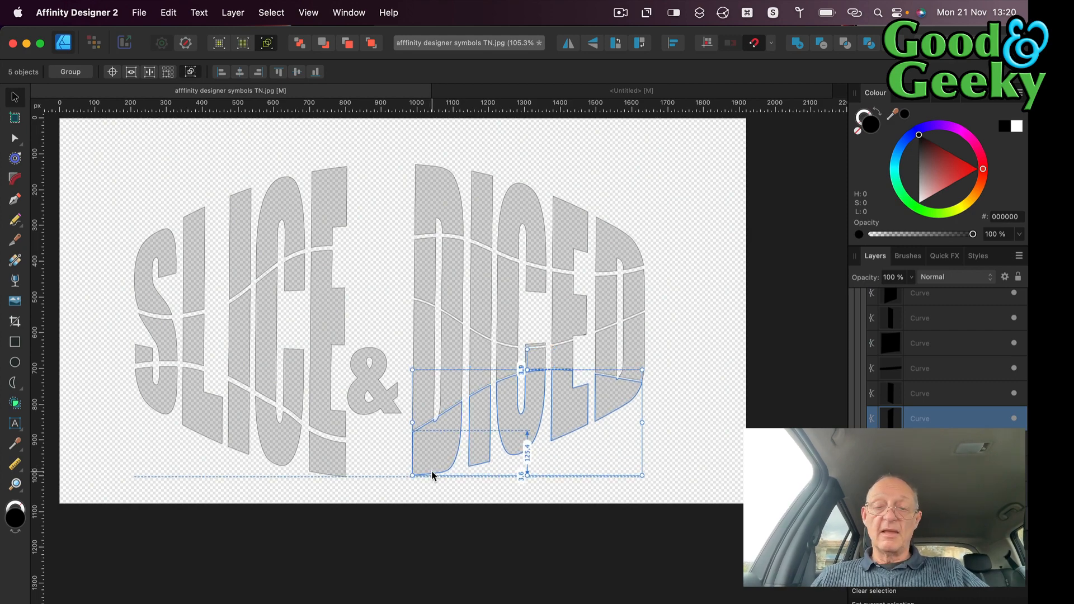
{"action": "key", "text": "Down"}
{"action": "key", "text": "Down"}
{"action": "key", "text": "Down"}
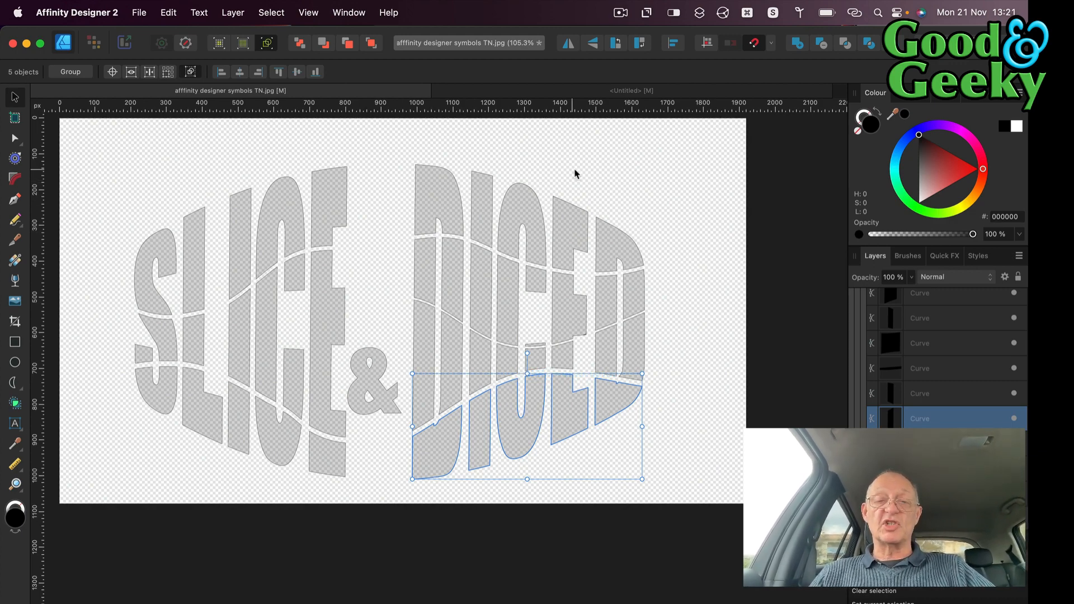
Step: Select the top slices of all five DICED letters and rotate them slightly counter-clockwise
{"action": "left_click", "coordinate": [424, 149]}
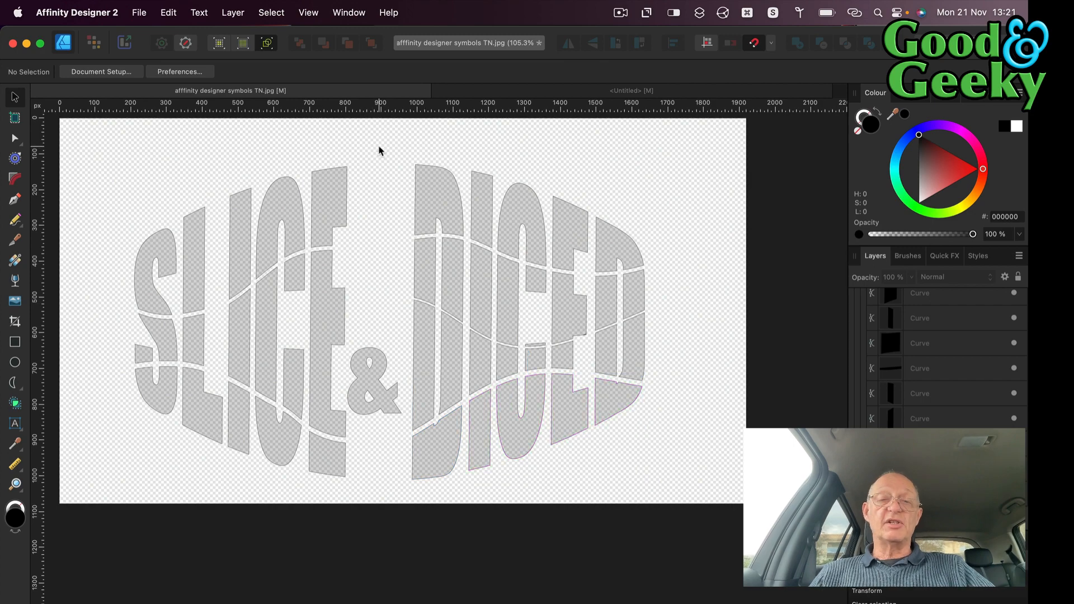
{"action": "left_click_drag", "start_coordinate": [378, 147], "coordinate": [550, 288]}
{"action": "right_click", "coordinate": [549, 288]}
{"action": "left_click", "coordinate": [549, 288]}
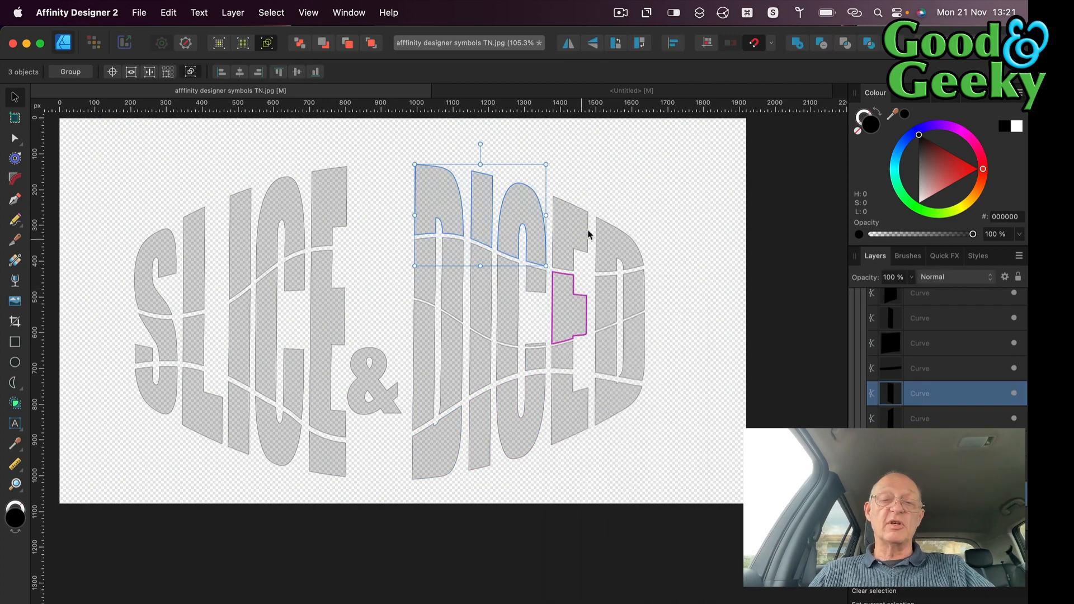
{"action": "left_click", "coordinate": [604, 177]}
{"action": "left_click_drag", "start_coordinate": [392, 147], "coordinate": [702, 291]}
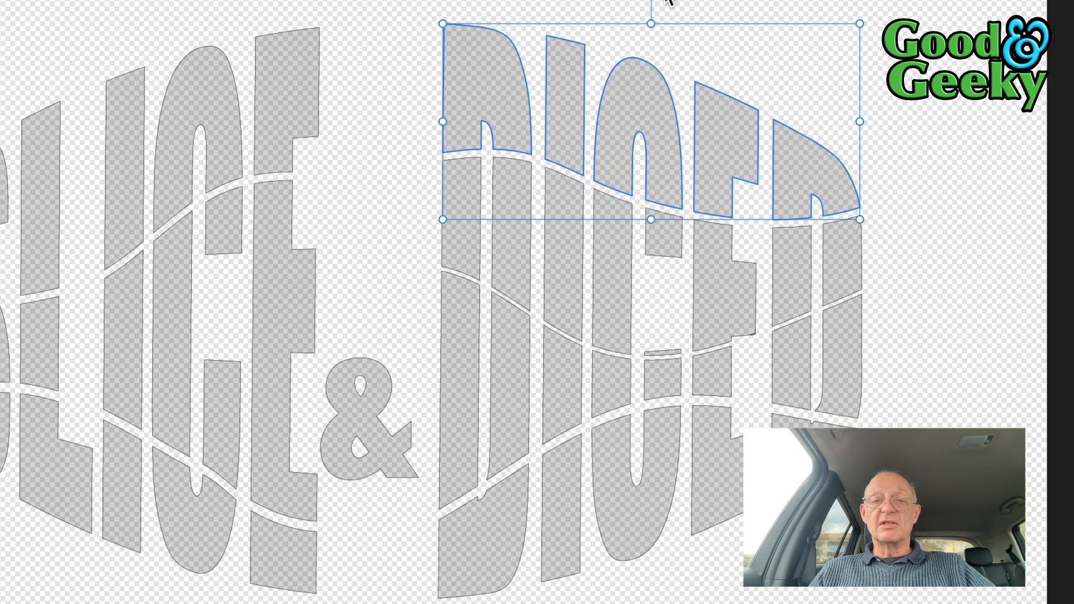
{"action": "left_click_drag", "start_coordinate": [651, 2], "coordinate": [643, 2]}
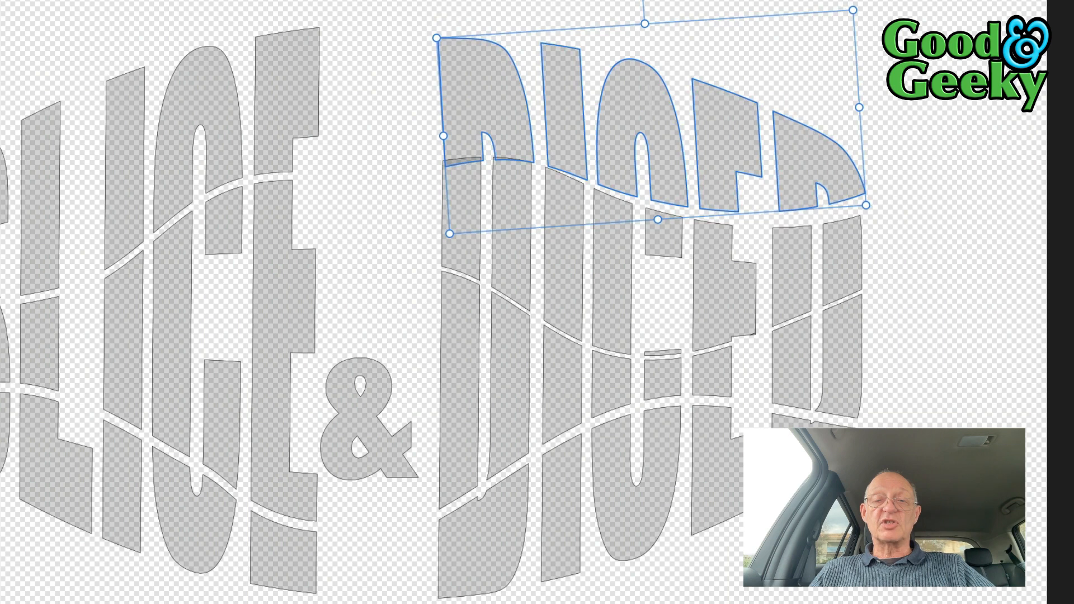
Step: Nudge the rotated top slices of the DICED letters up to open a gap along the upper cut
{"action": "key", "text": "Up"}
{"action": "key", "text": "Up"}
{"action": "key", "text": "Up"}
{"action": "key", "text": "Up"}
{"action": "key", "text": "Up"}
{"action": "key", "text": "Up"}
{"action": "key", "text": "Up"}
{"action": "key", "text": "Up"}
{"action": "key", "text": "Up"}
{"action": "key", "text": "Up"}
{"action": "key", "text": "Up"}
{"action": "key", "text": "Up"}
{"action": "key", "text": "Up"}
{"action": "key", "text": "Up"}
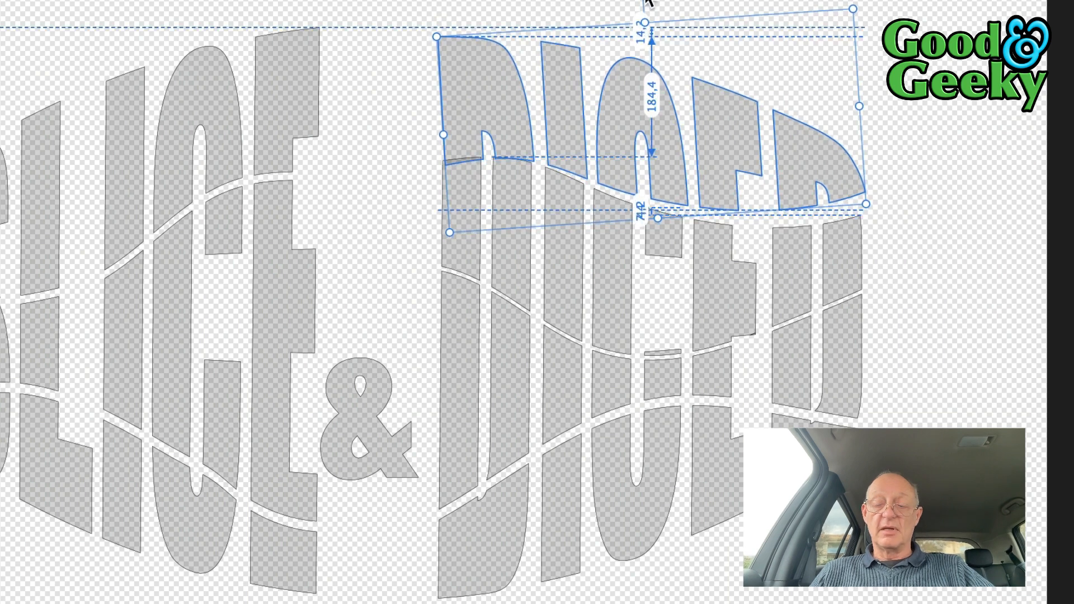
{"action": "key", "text": "Up"}
{"action": "key", "text": "Up"}
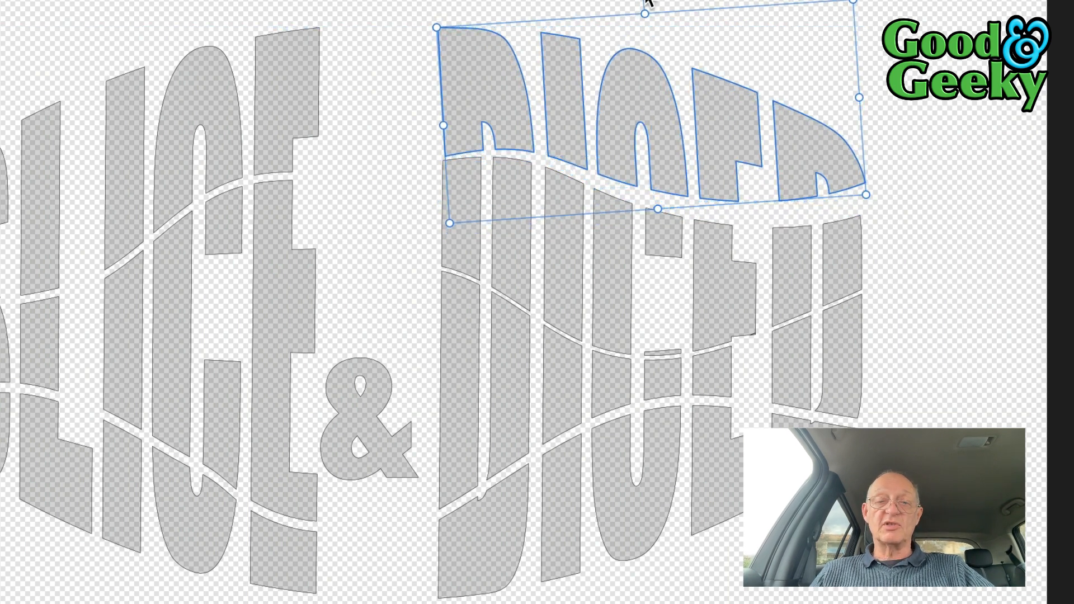
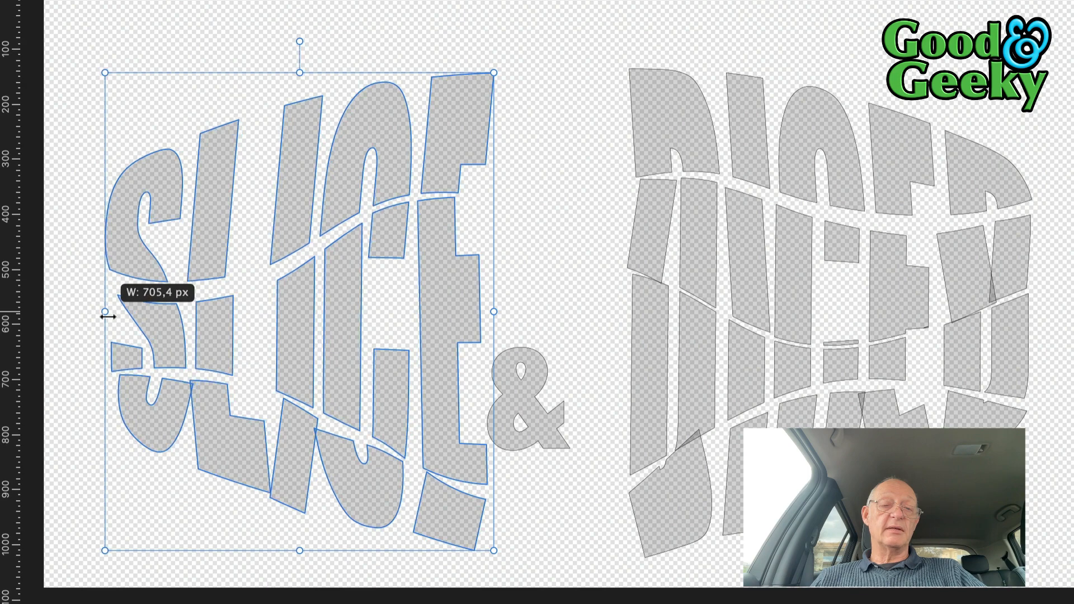
Step: Enlarge the ampersand to nearly the full height of the lettering, narrow it slightly and centre it between SLICE and DICED
{"action": "key", "text": "Escape"}
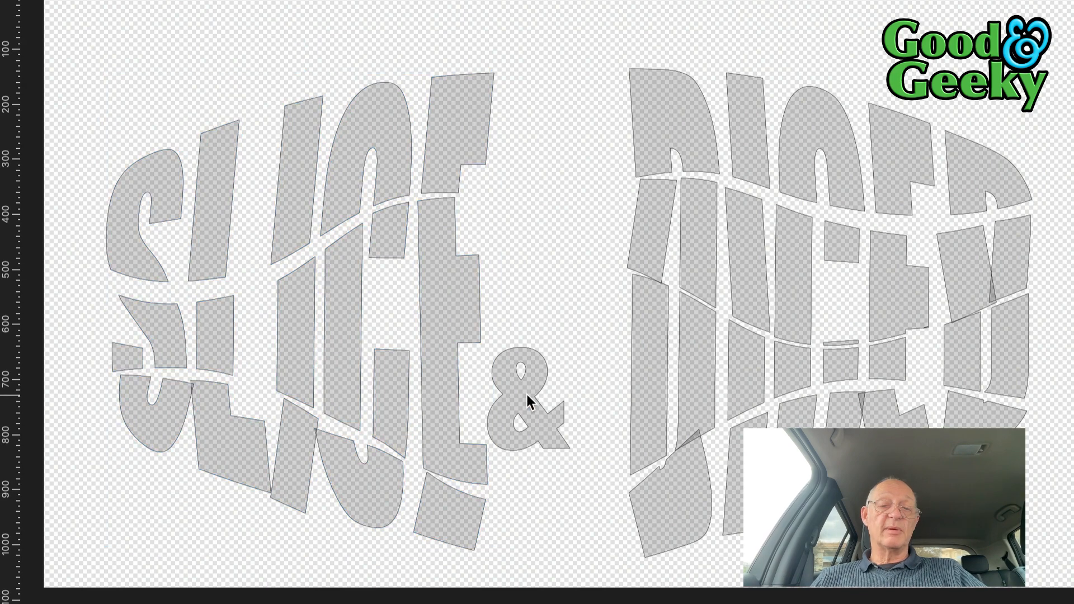
{"action": "left_click", "coordinate": [562, 413]}
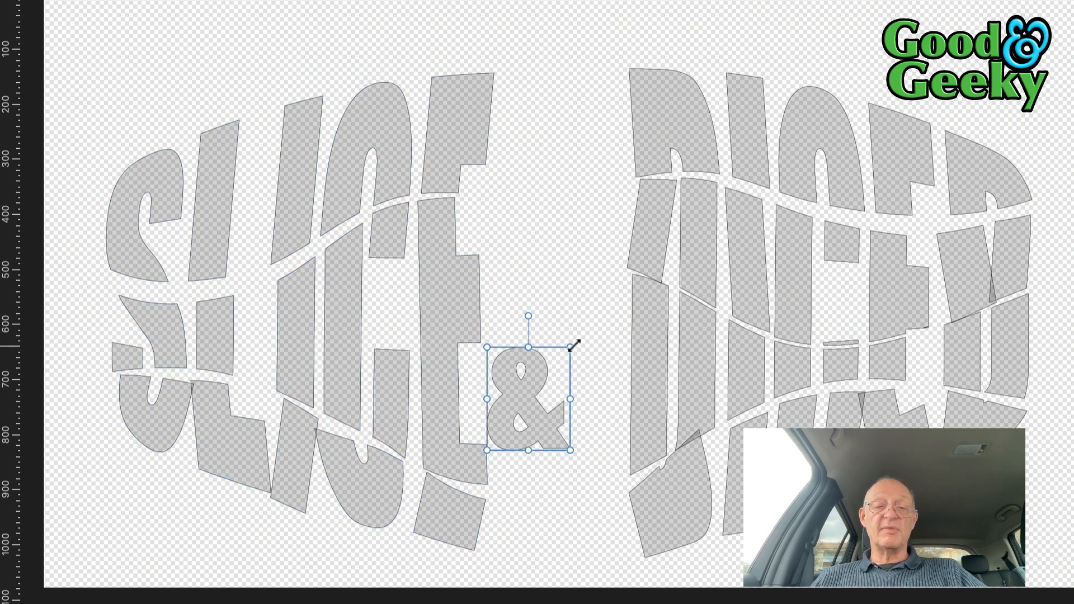
{"action": "left_click_drag", "start_coordinate": [570, 348], "coordinate": [752, 144]}
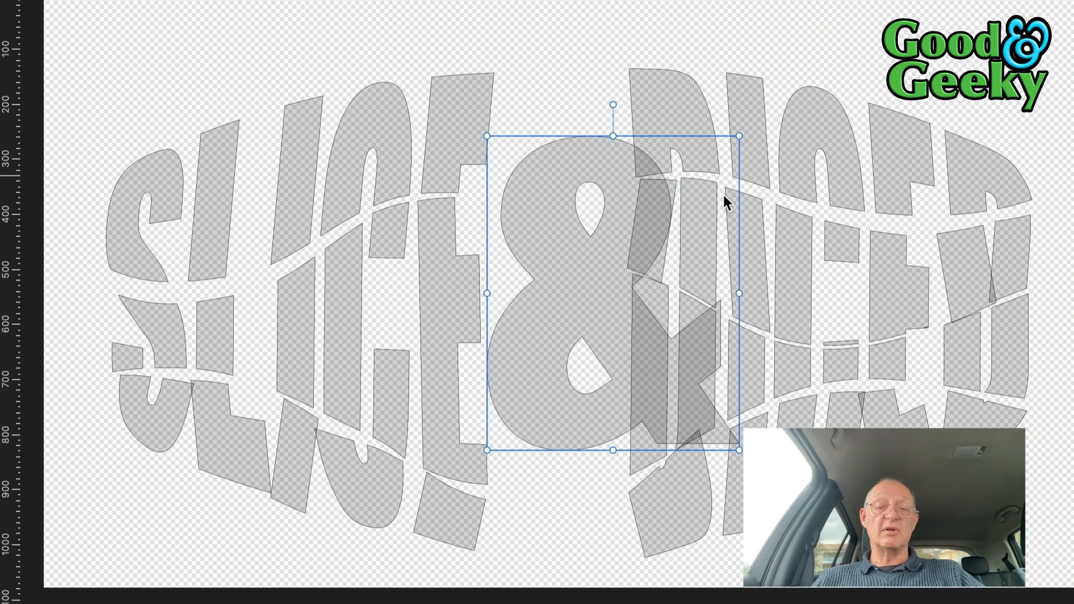
{"action": "left_click_drag", "start_coordinate": [486, 448], "coordinate": [393, 570]}
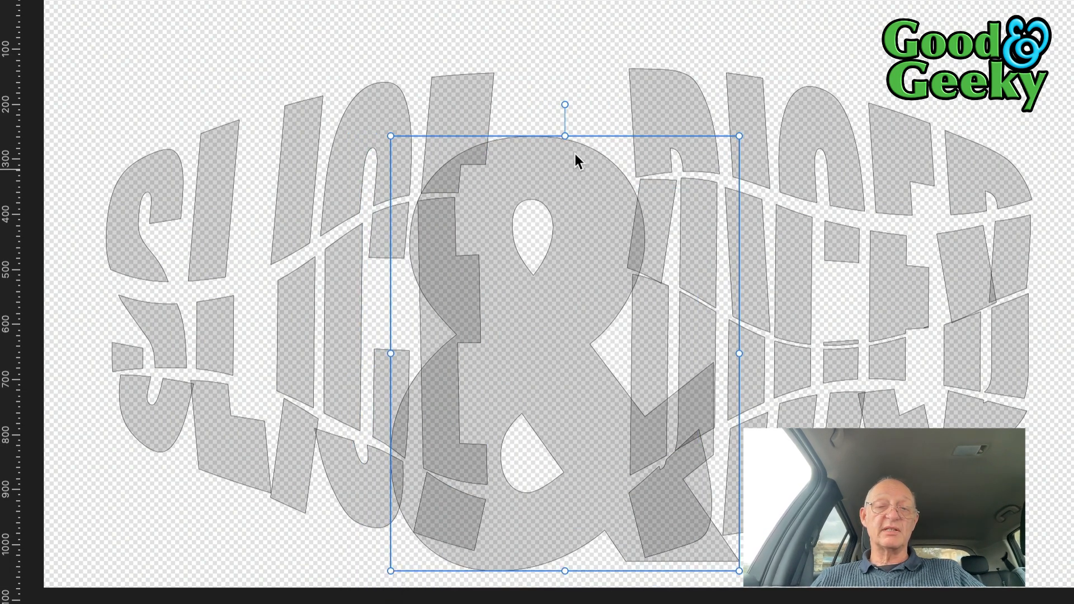
{"action": "left_click_drag", "start_coordinate": [575, 158], "coordinate": [579, 114]}
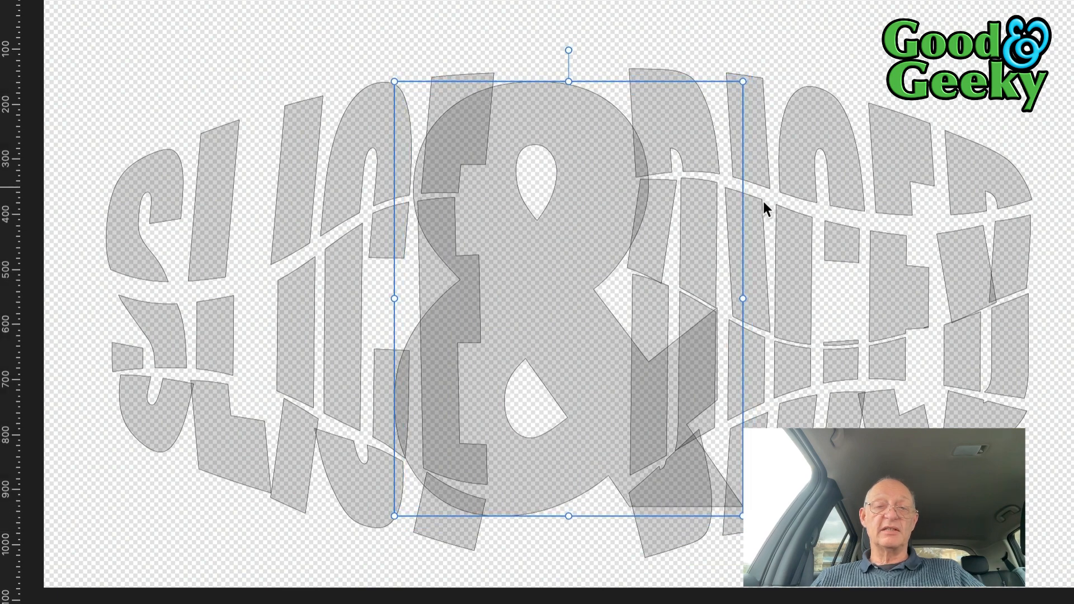
{"action": "left_click_drag", "start_coordinate": [746, 298], "coordinate": [689, 298]}
{"action": "left_click_drag", "start_coordinate": [553, 333], "coordinate": [577, 332]}
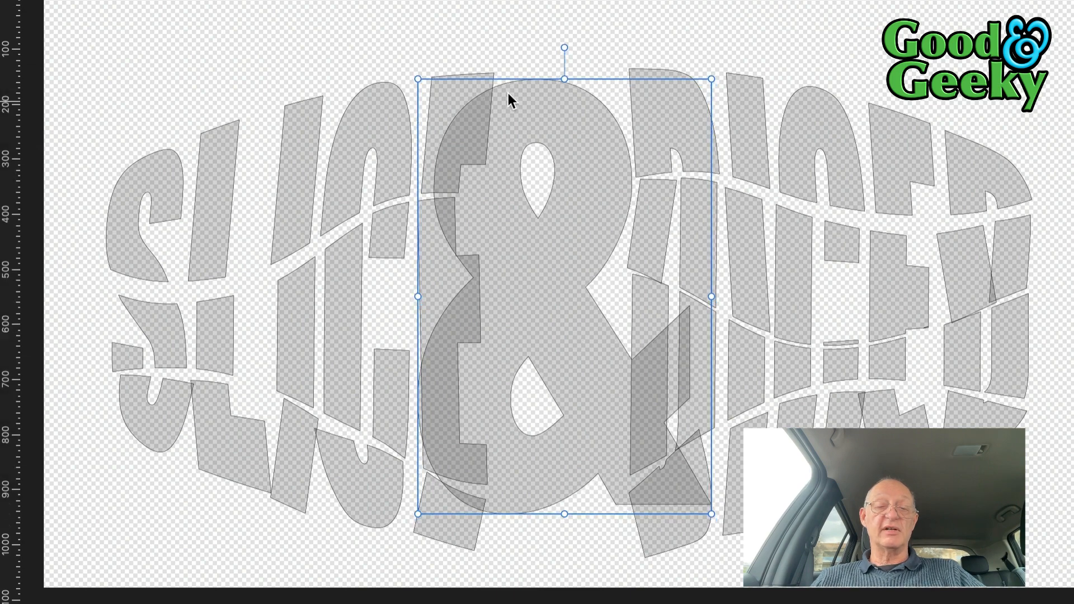
{"action": "left_click", "coordinate": [465, 19]}
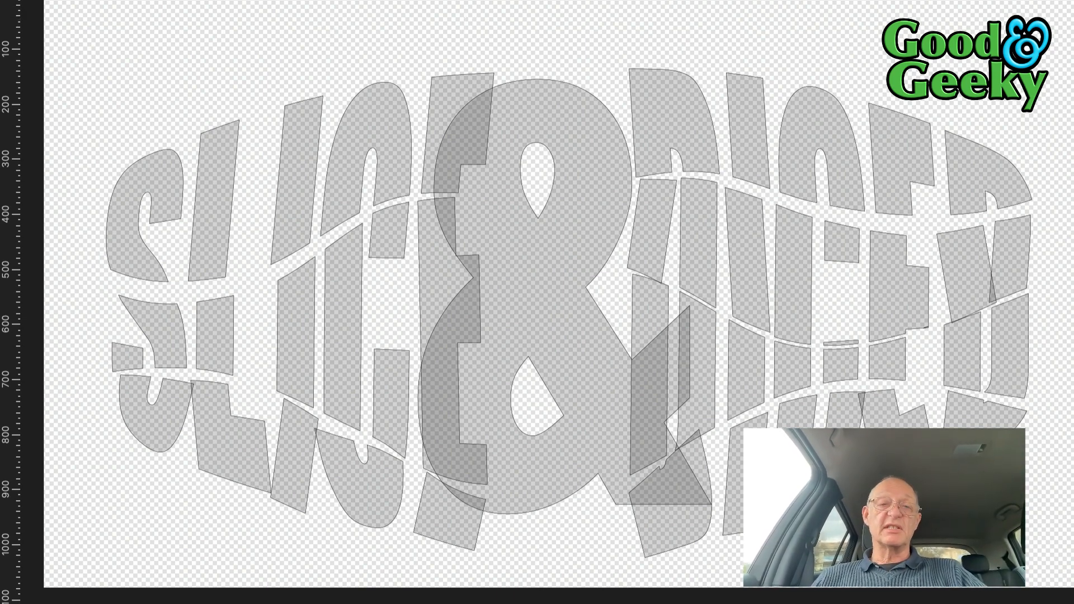
Step: Apply a linear gradient fill across the magenta top slices, running from the S of SLICE to the end of DICED
{"action": "key", "text": "super+y"}
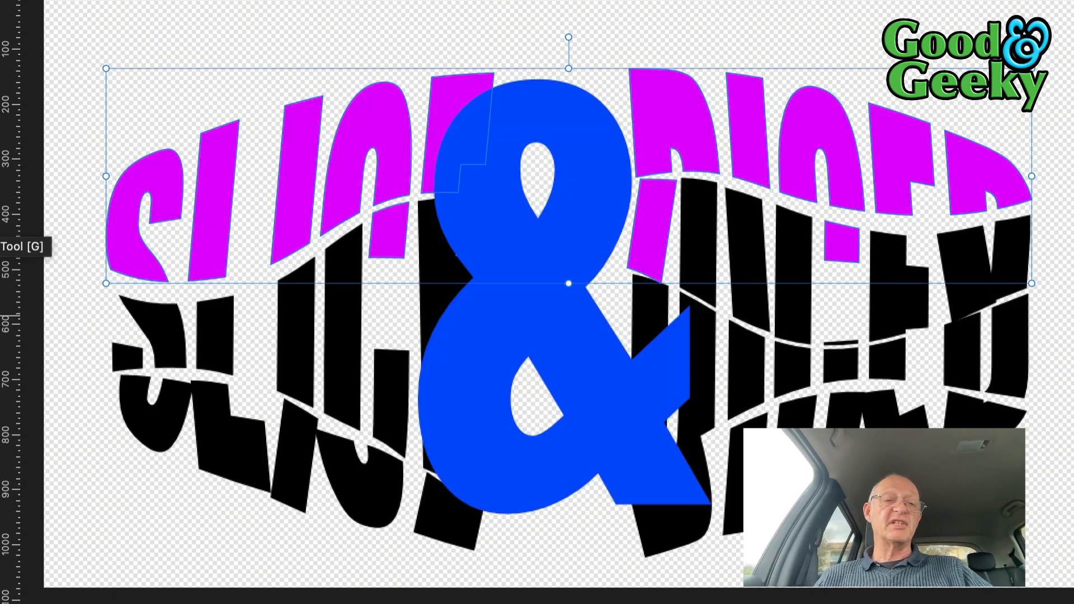
{"action": "key", "text": "g"}
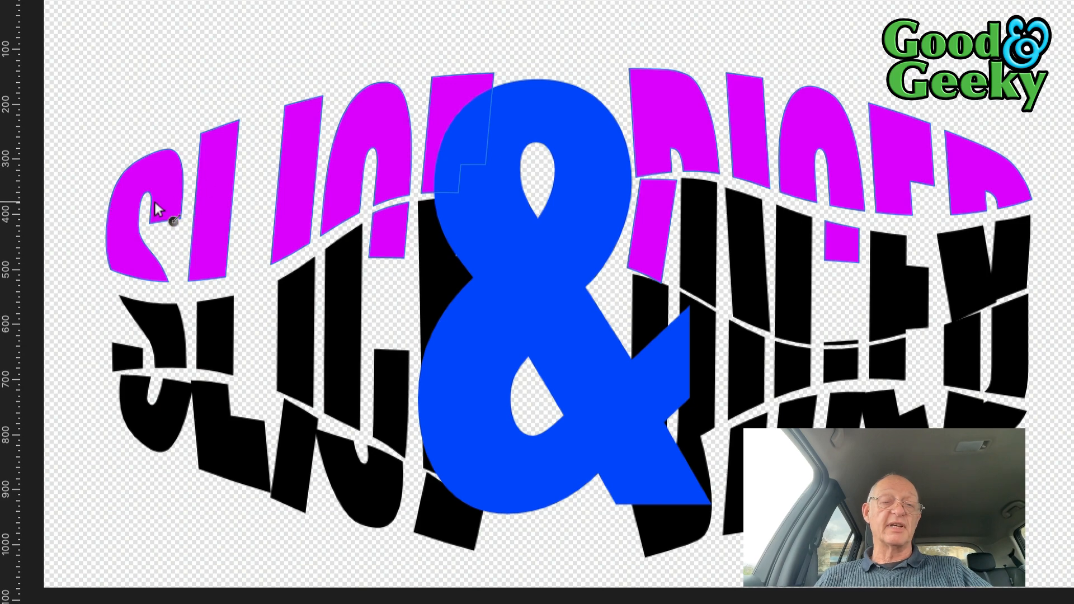
{"action": "left_click_drag", "start_coordinate": [142, 208], "coordinate": [893, 169]}
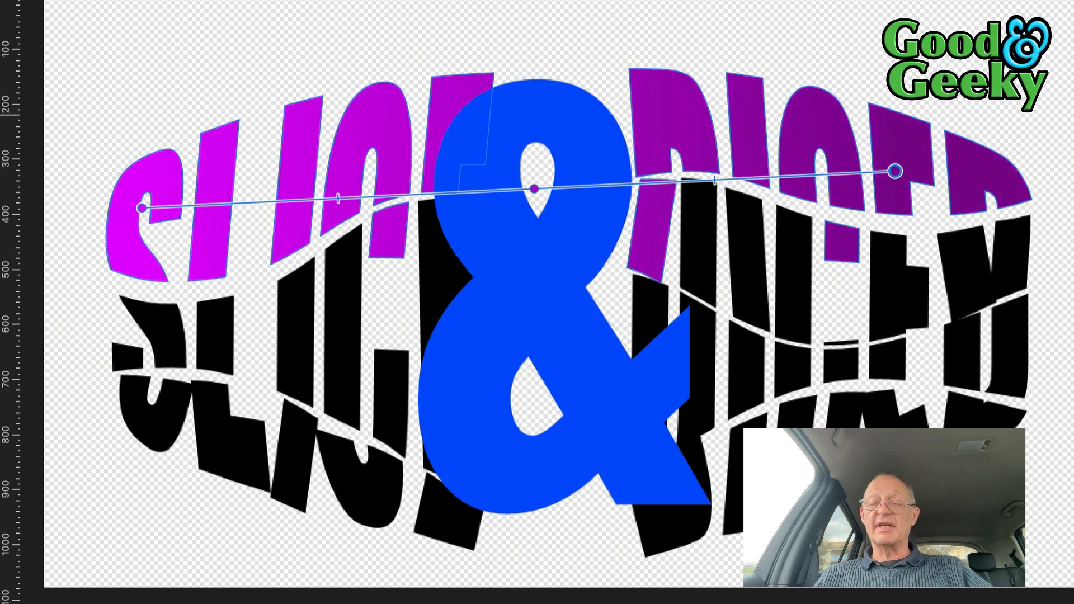
Step: Recolour the top slices' gradient stops so both ends are dark purple around a brighter purple middle, and deselect the slices
{"action": "key", "text": "Escape"}
{"action": "key", "text": "g"}
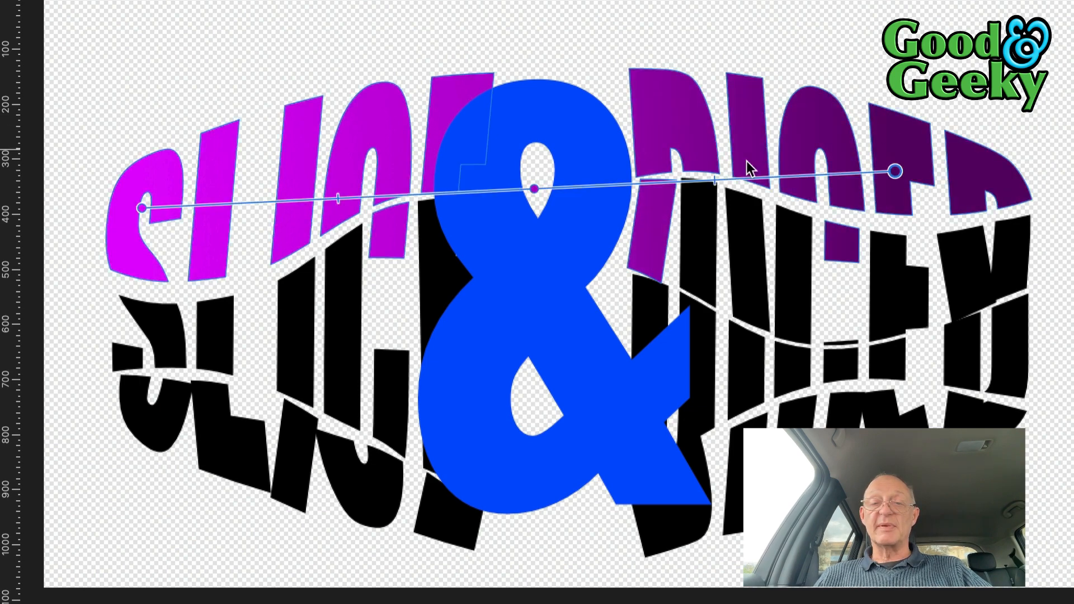
{"action": "left_click", "coordinate": [142, 208]}
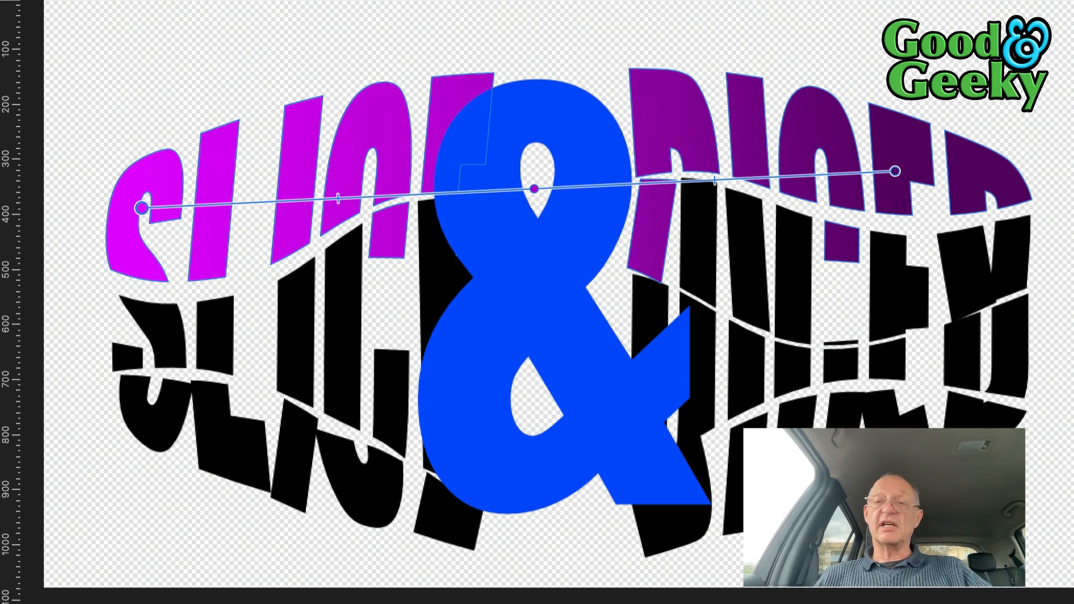
{"action": "key", "text": "Escape"}
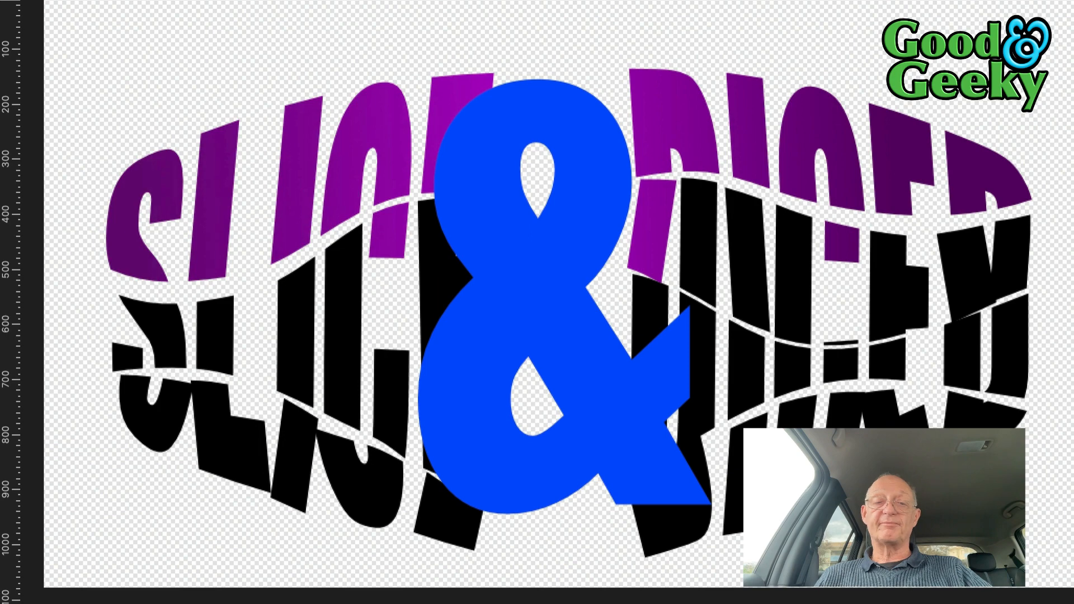
{"action": "key", "text": "g"}
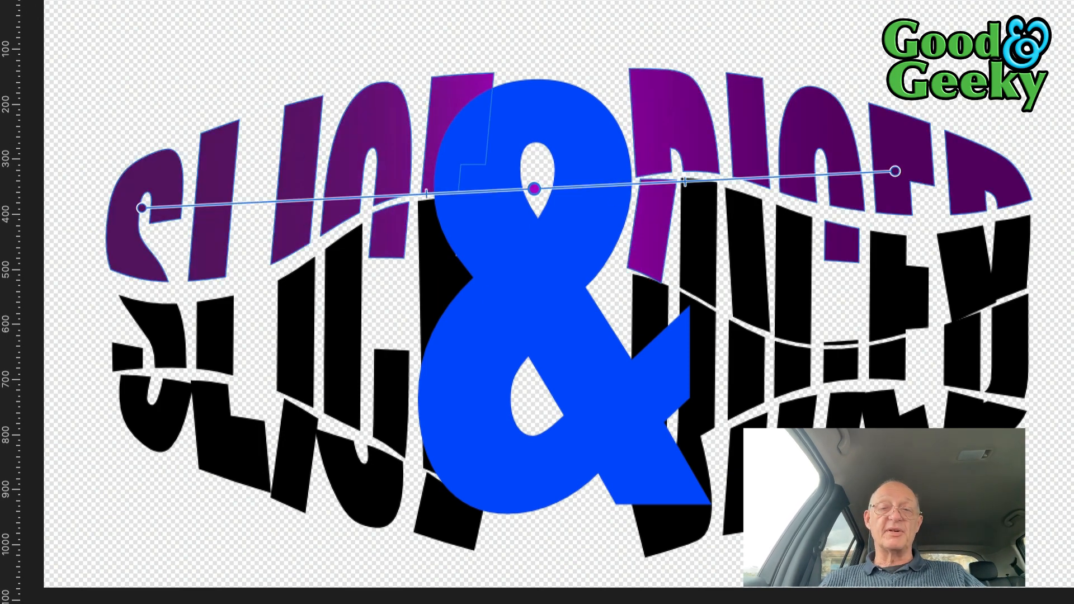
{"action": "key", "text": "v"}
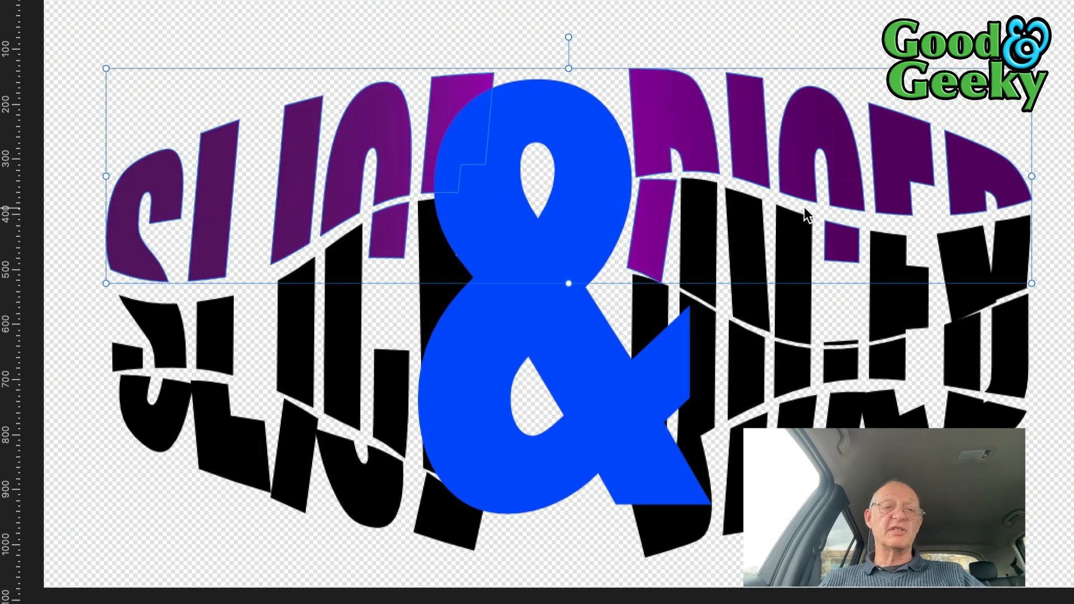
{"action": "key", "text": "Escape"}
Step: Apply a linear gradient across the second row of slices, with dark navy ends, a purple middle and a pink stop over DICED
{"action": "left_click", "coordinate": [975, 259]}
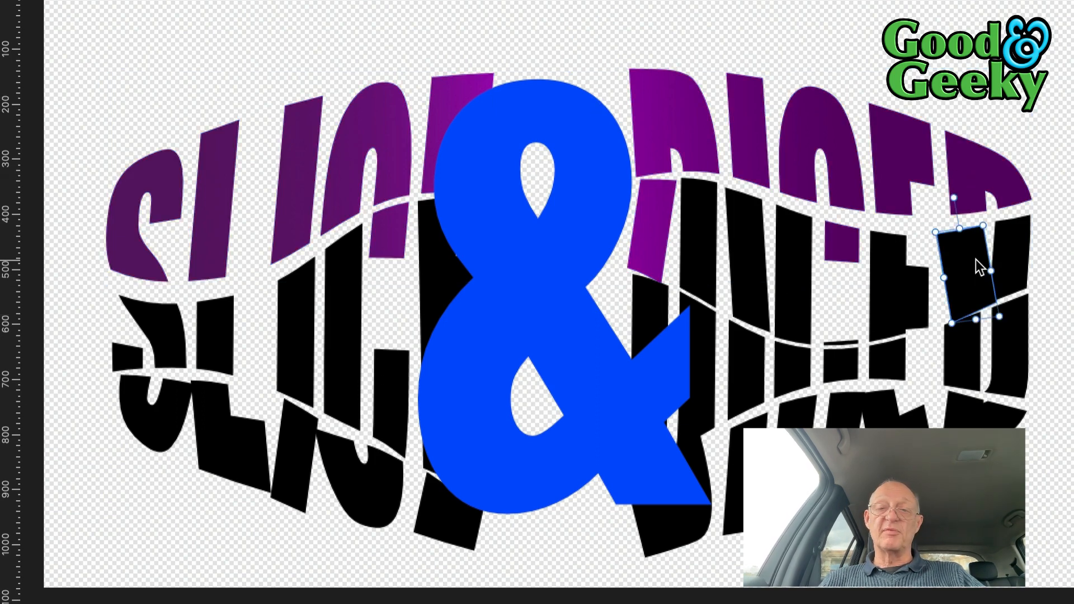
{"action": "left_click", "coordinate": [1019, 241]}
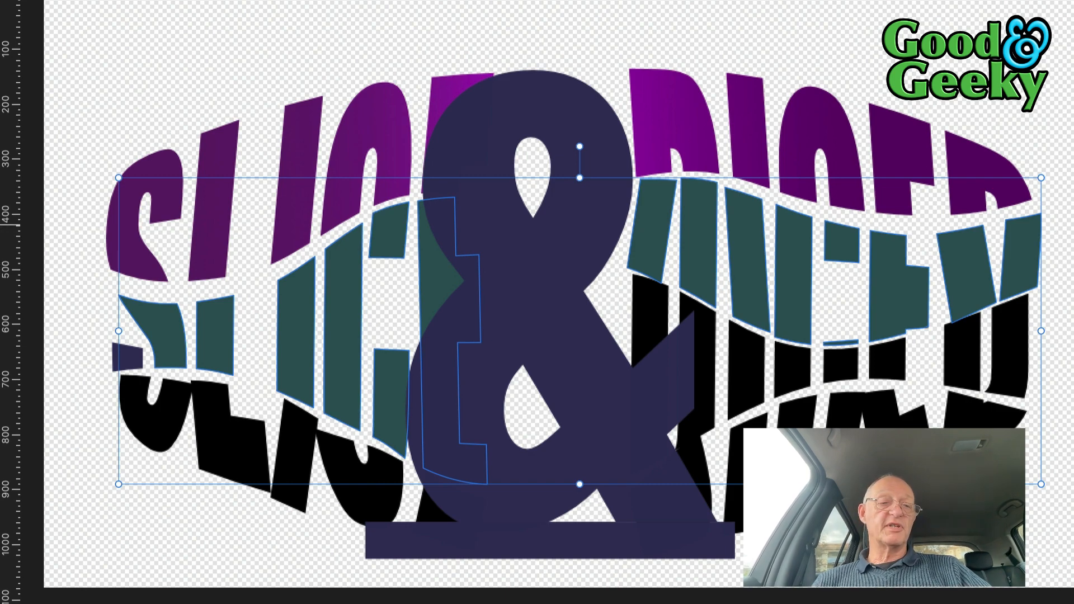
{"action": "left_click", "coordinate": [1, 224]}
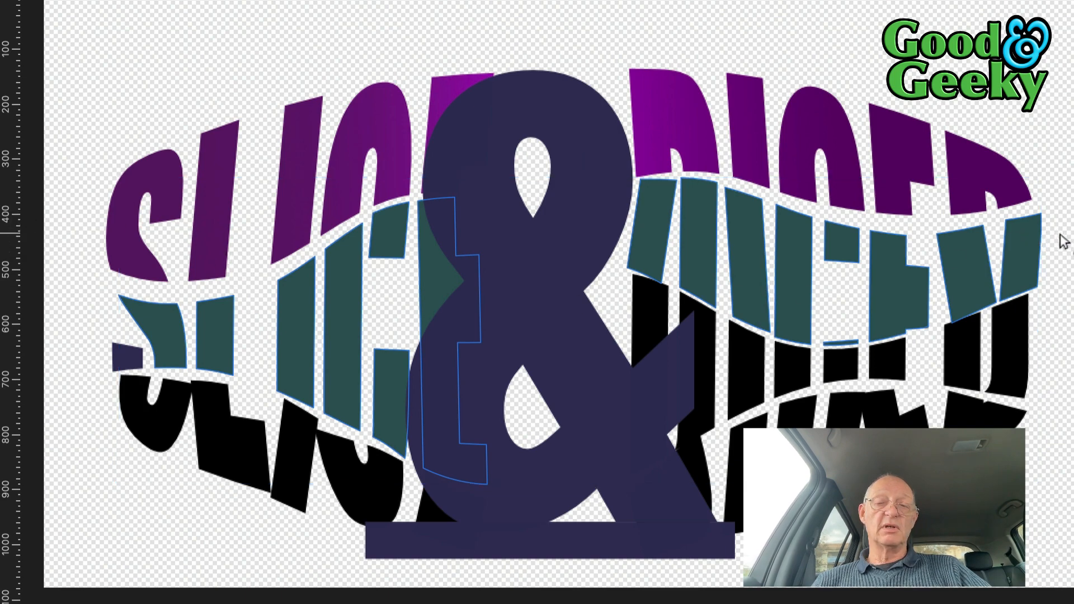
{"action": "left_click_drag", "start_coordinate": [1059, 235], "coordinate": [98, 332]}
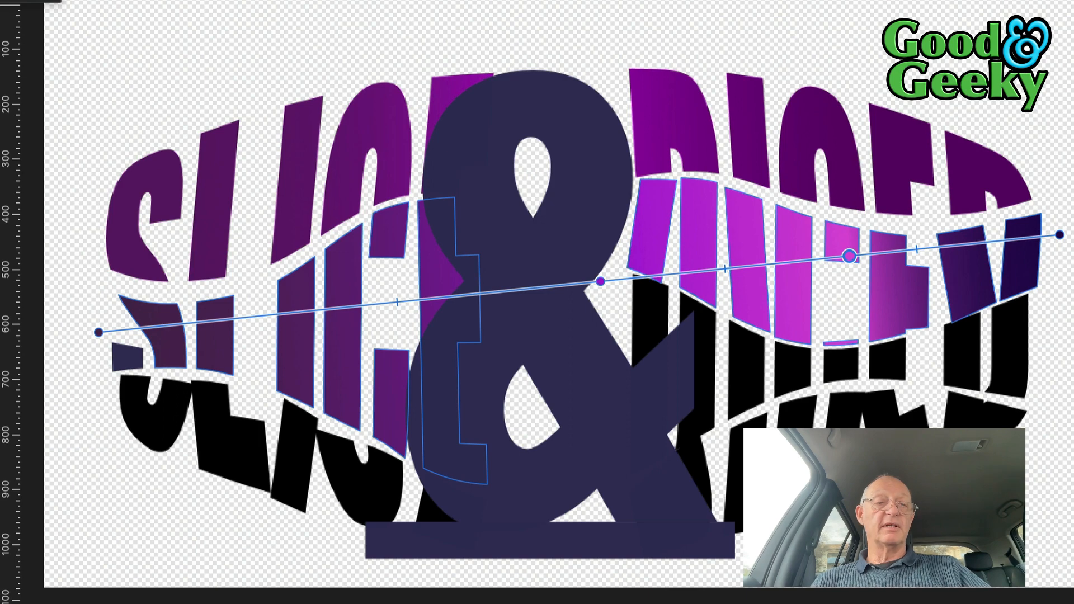
{"action": "key", "text": "v"}
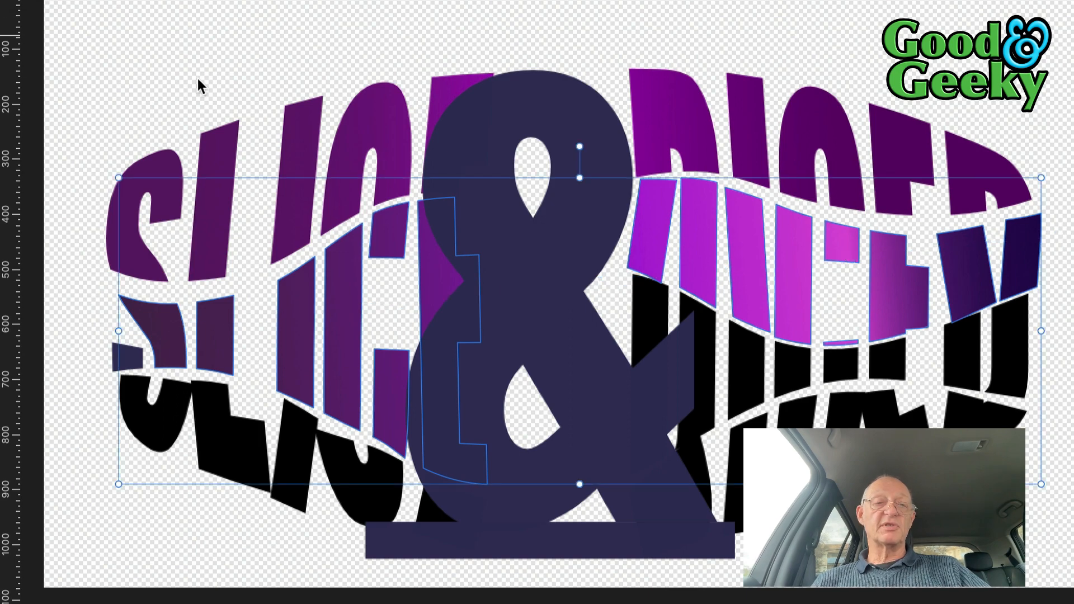
{"action": "left_click", "coordinate": [654, 311]}
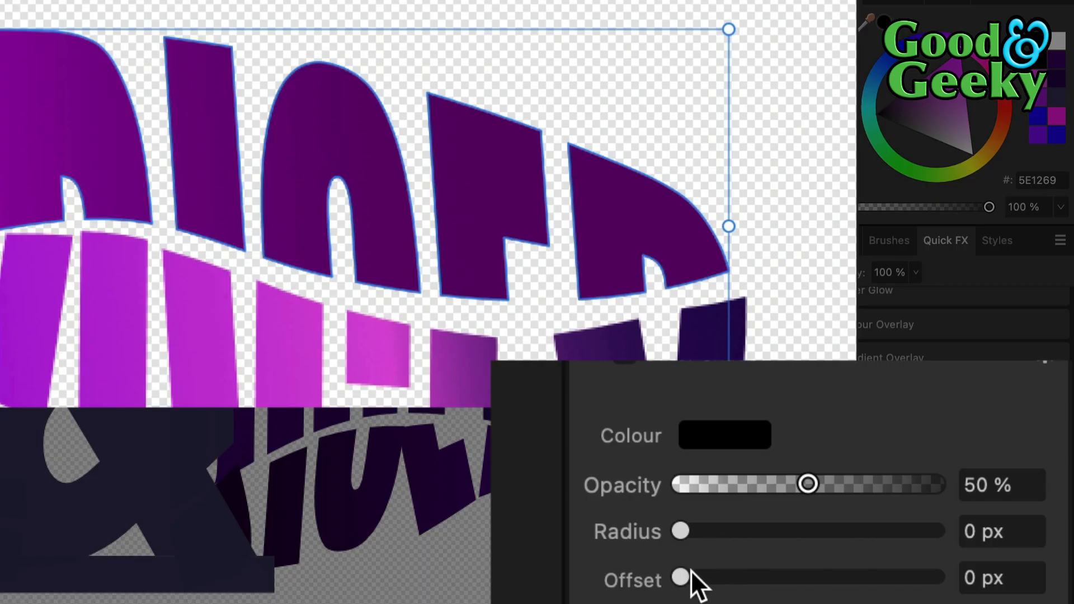
Step: Give the top slices a black outer shadow with 73 % opacity, 23.3 px radius and 28.7 px offset, and deselect them
{"action": "left_click_drag", "start_coordinate": [682, 576], "coordinate": [845, 578]}
{"action": "left_click_drag", "start_coordinate": [812, 489], "coordinate": [866, 487]}
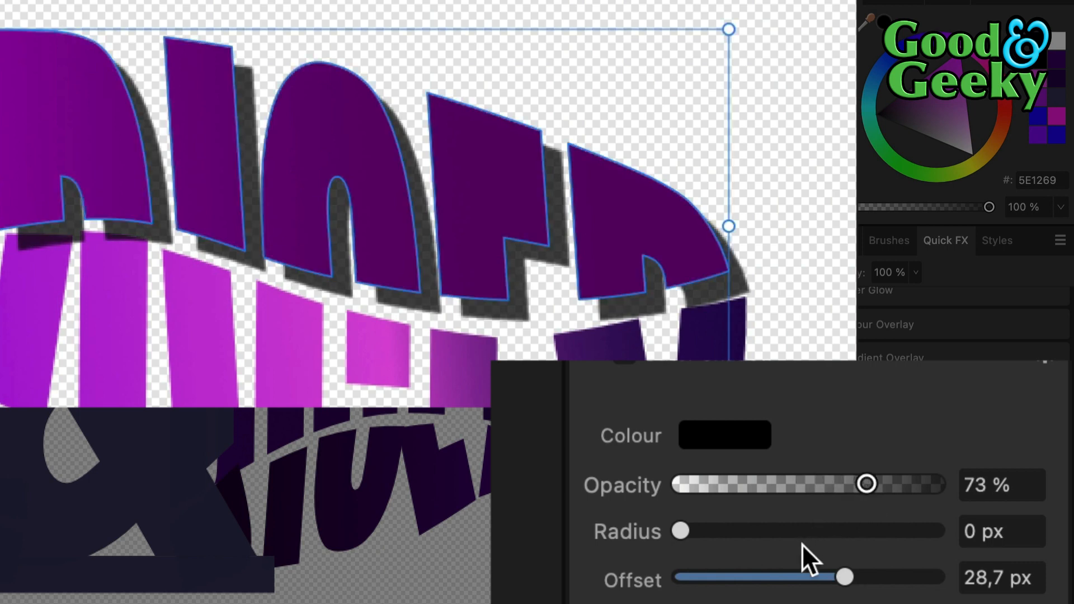
{"action": "left_click_drag", "start_coordinate": [840, 537], "coordinate": [812, 538]}
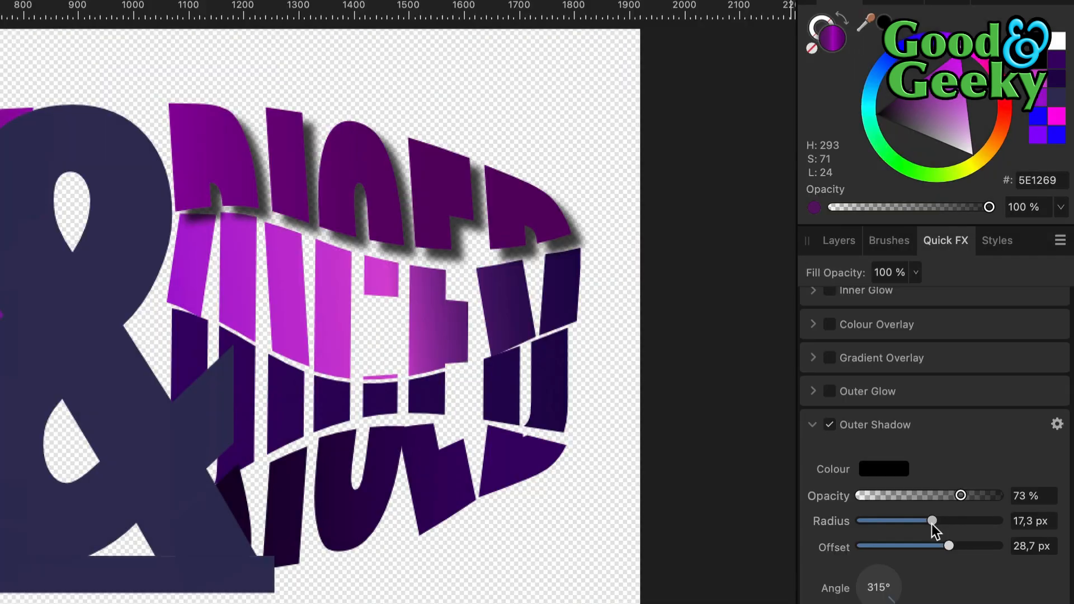
{"action": "left_click_drag", "start_coordinate": [930, 522], "coordinate": [941, 522]}
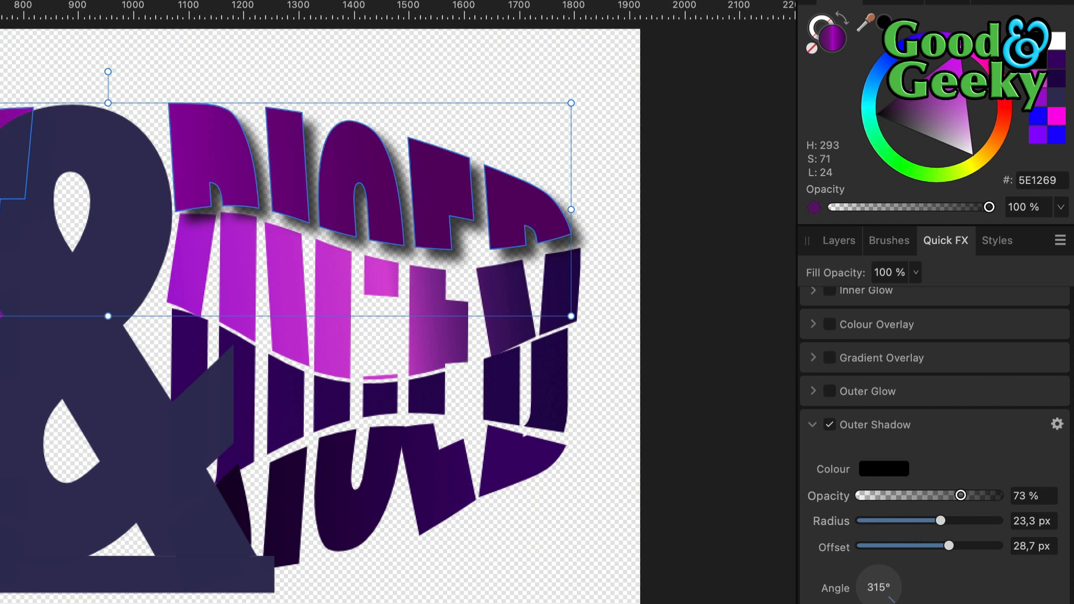
{"action": "key", "text": "super+d"}
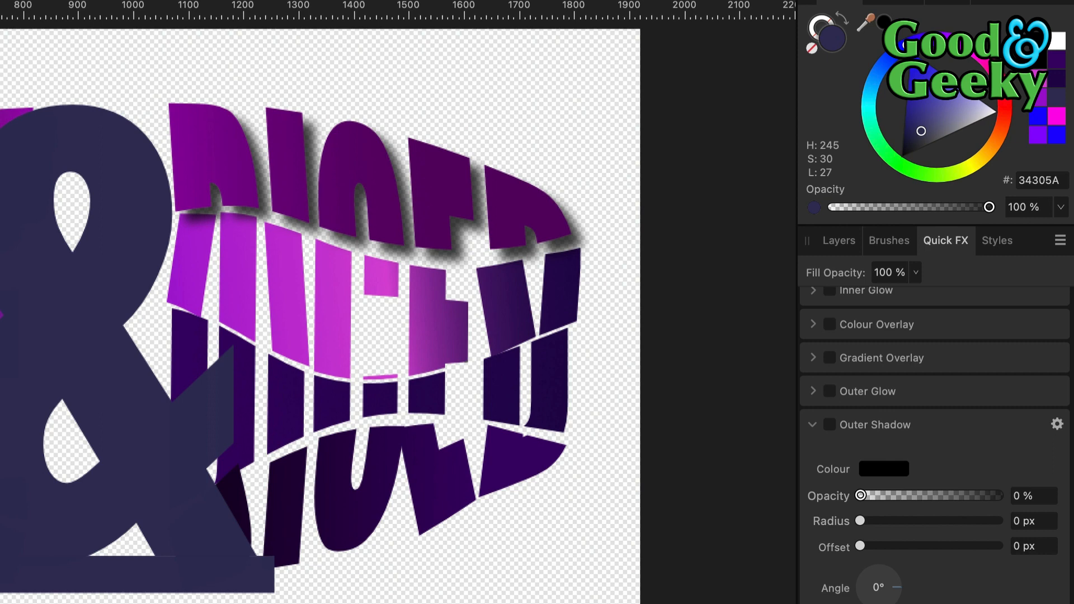
Step: Paste the copied outer shadow effect onto all slices in the second row of SLICE and DICED
{"action": "left_click", "coordinate": [196, 278]}
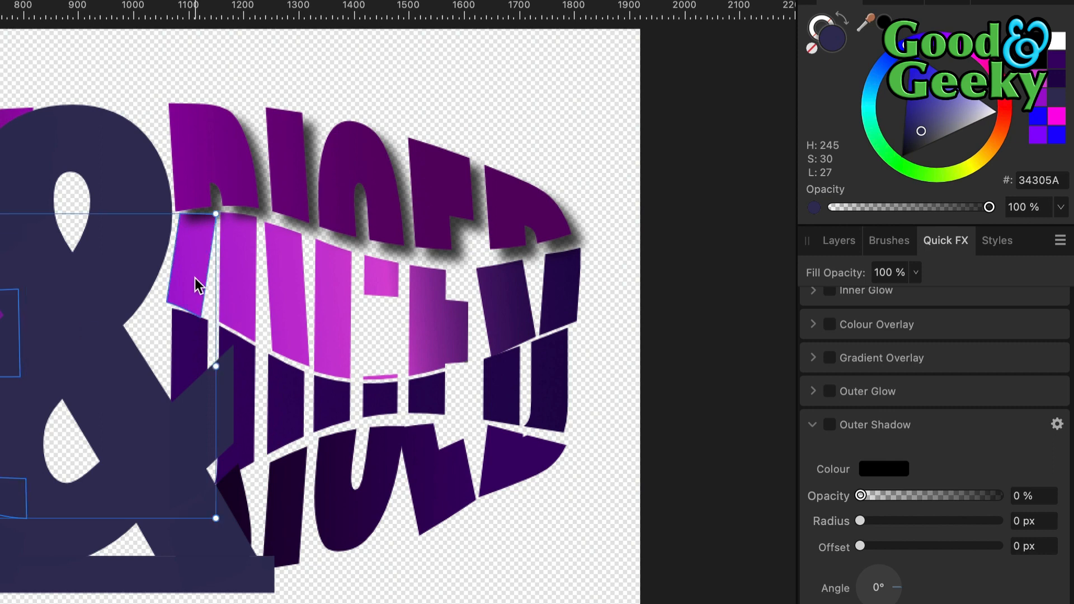
{"action": "left_click", "coordinate": [230, 278], "text": "shift"}
{"action": "left_click", "coordinate": [298, 287], "text": "shift"}
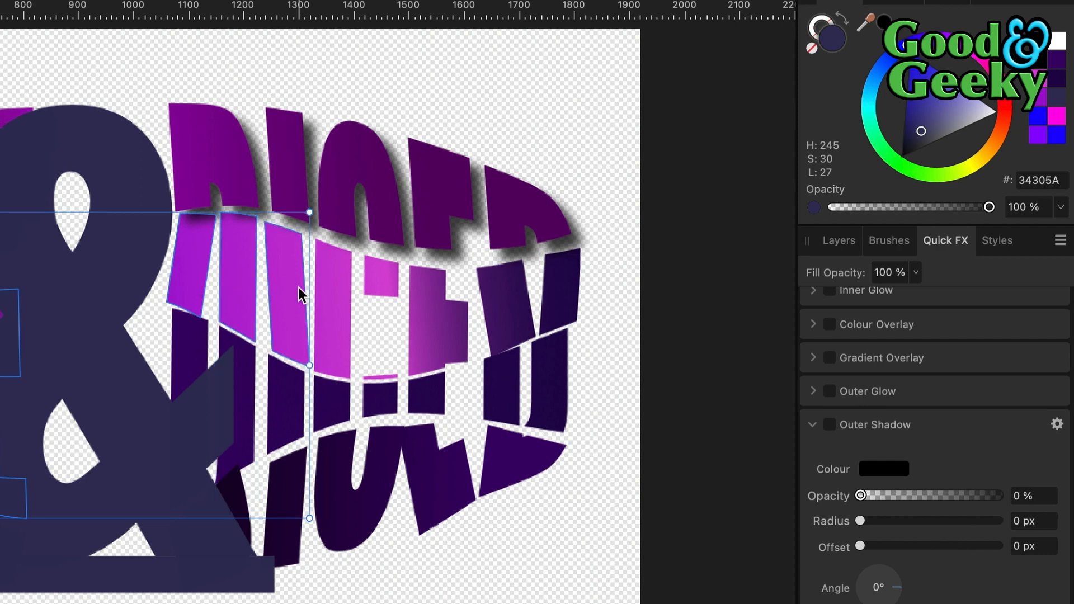
{"action": "left_click", "coordinate": [341, 294], "text": "shift"}
{"action": "left_click", "coordinate": [393, 289], "text": "shift"}
{"action": "left_click", "coordinate": [447, 318], "text": "shift"}
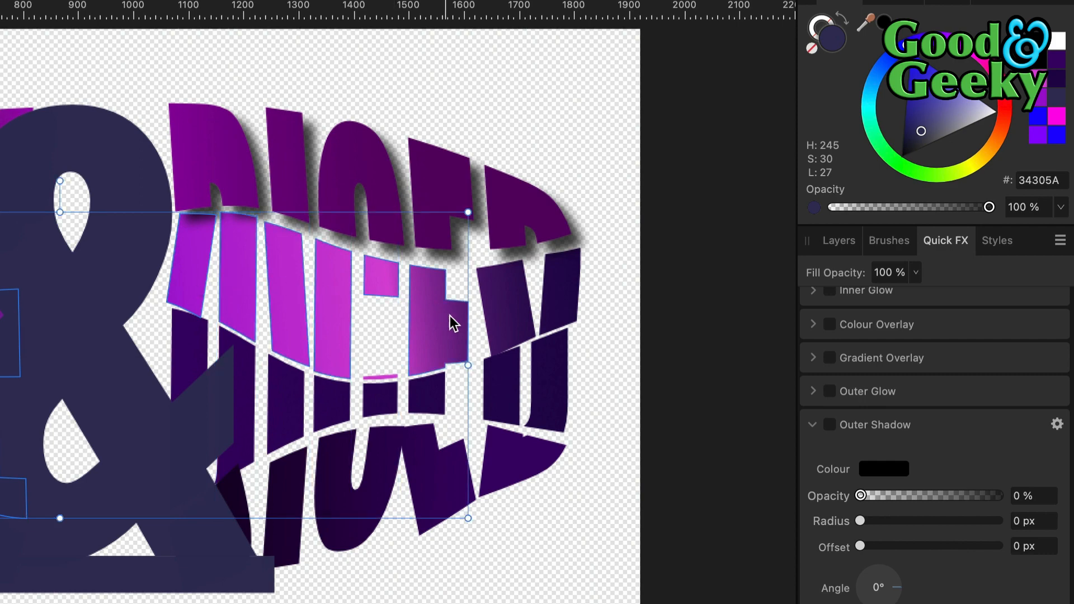
{"action": "left_click", "coordinate": [512, 325], "text": "shift"}
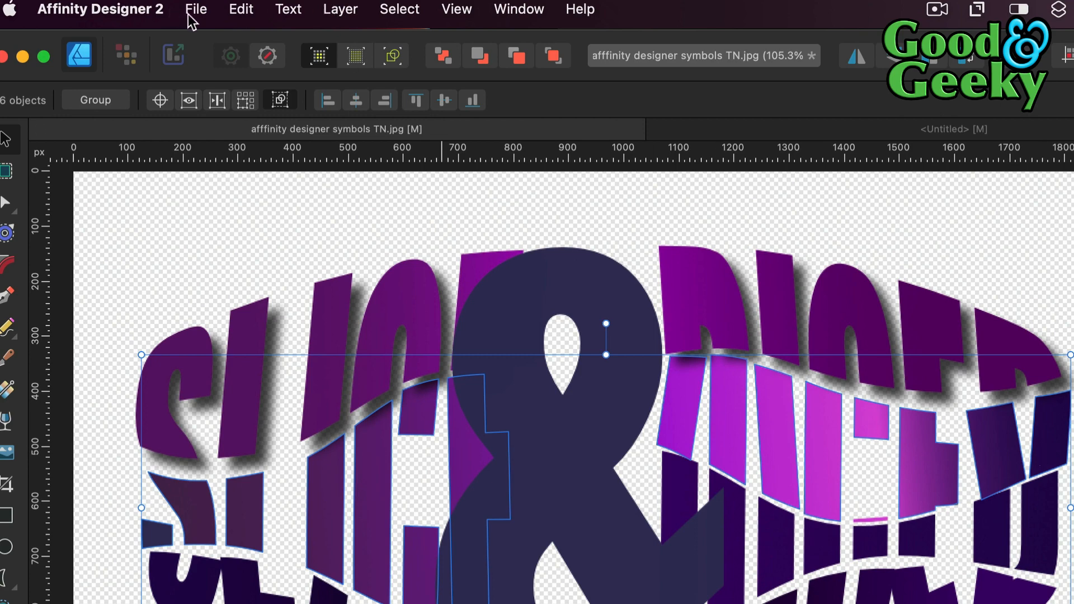
{"action": "left_click", "coordinate": [239, 10]}
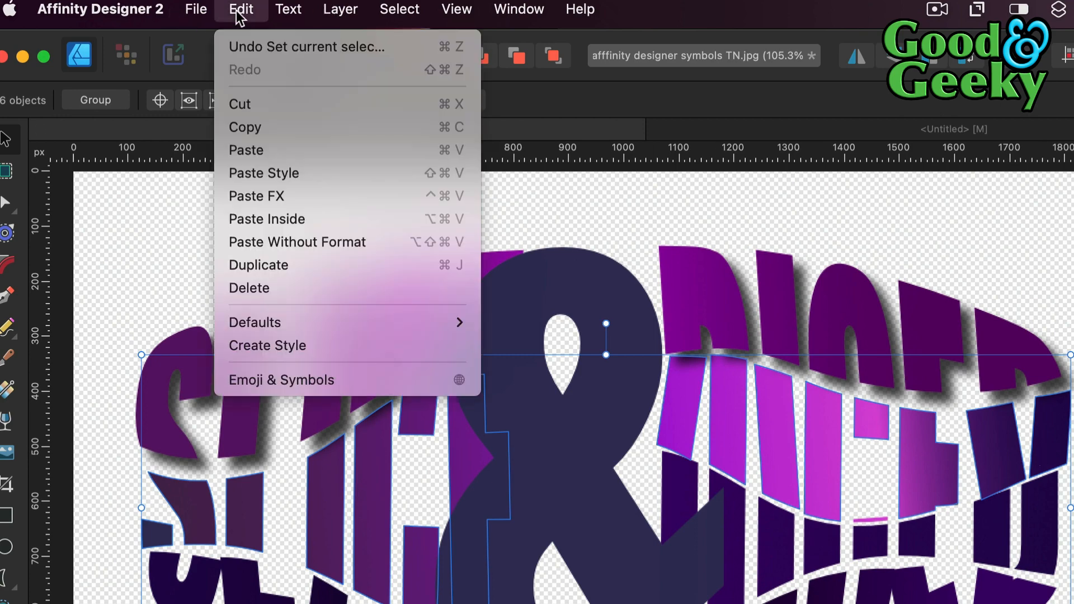
{"action": "left_click", "coordinate": [320, 189]}
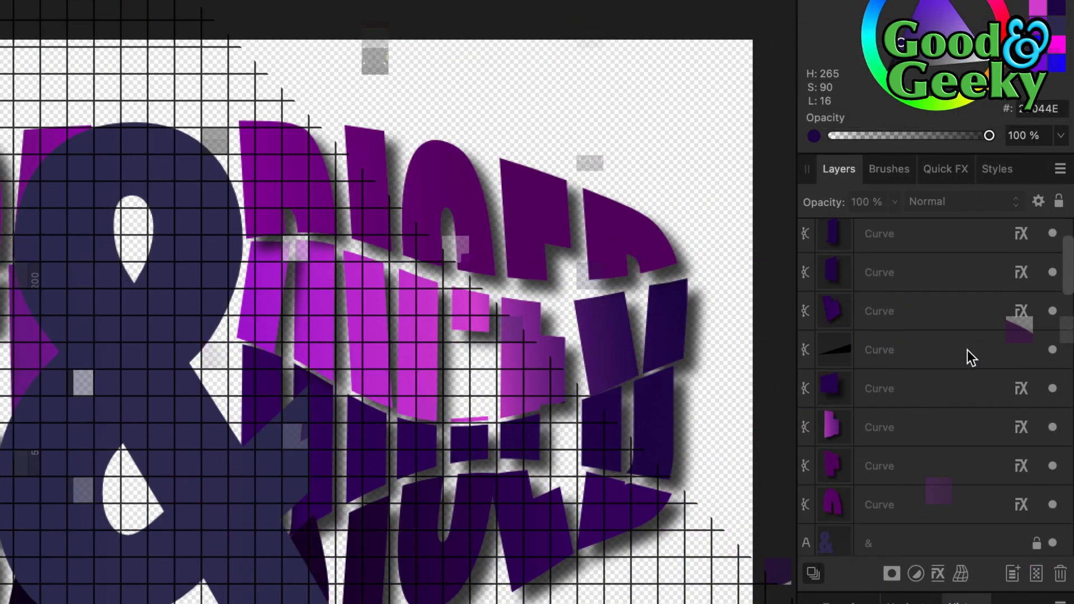
Step: Unlock the large ampersand and change its fill to white
{"action": "scroll", "coordinate": [967, 350], "scroll_direction": "down", "scroll_amount": 5}
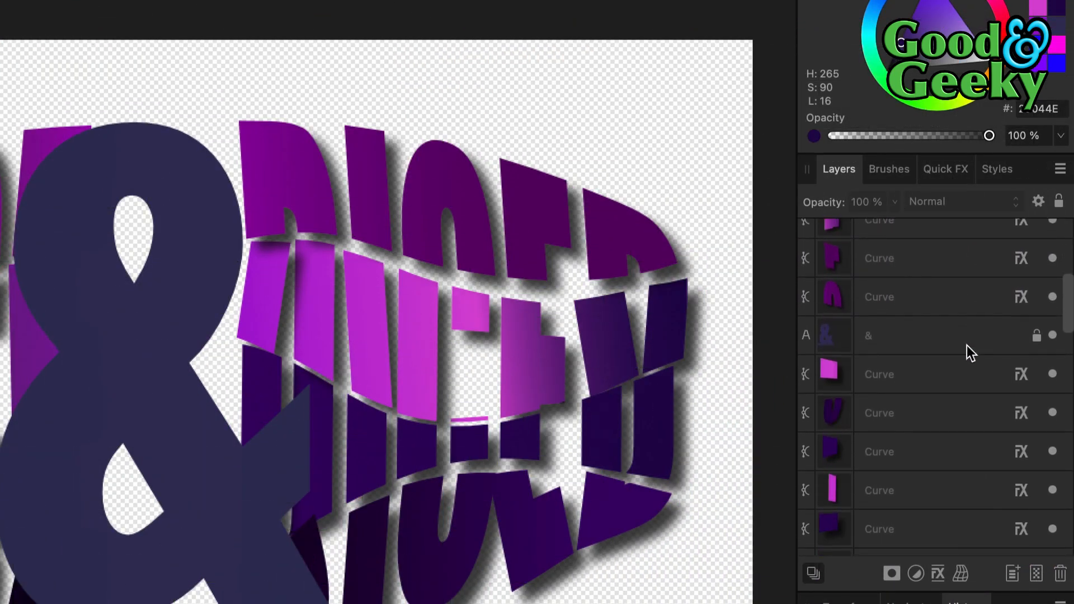
{"action": "left_click", "coordinate": [966, 345]}
{"action": "left_click", "coordinate": [1036, 336]}
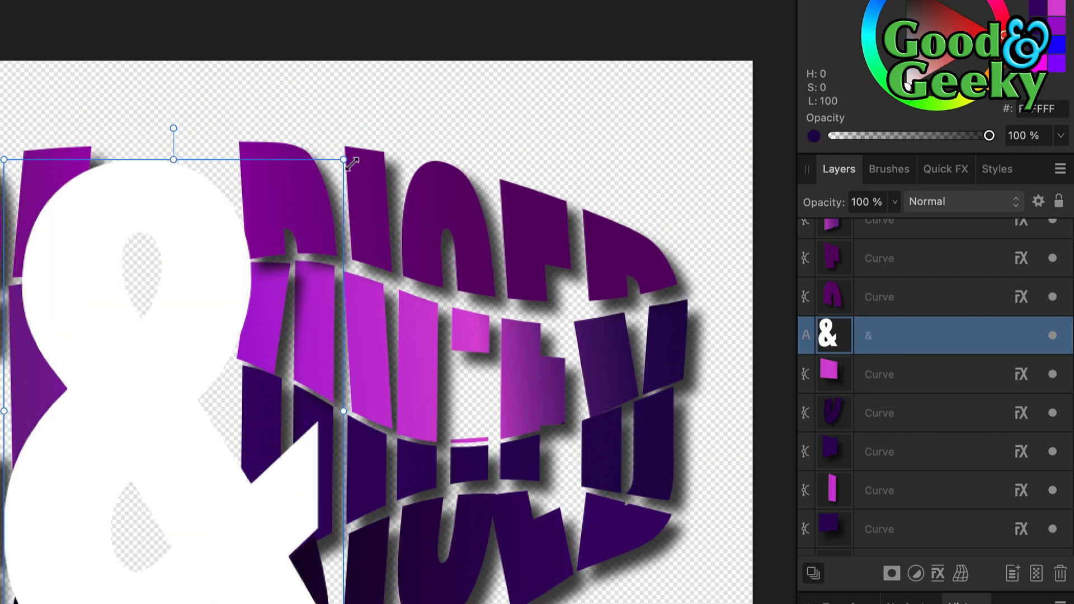
Step: Enlarge the white ampersand slightly and reposition it centrally between SLICE and DICED
{"action": "left_click_drag", "start_coordinate": [343, 161], "coordinate": [362, 132]}
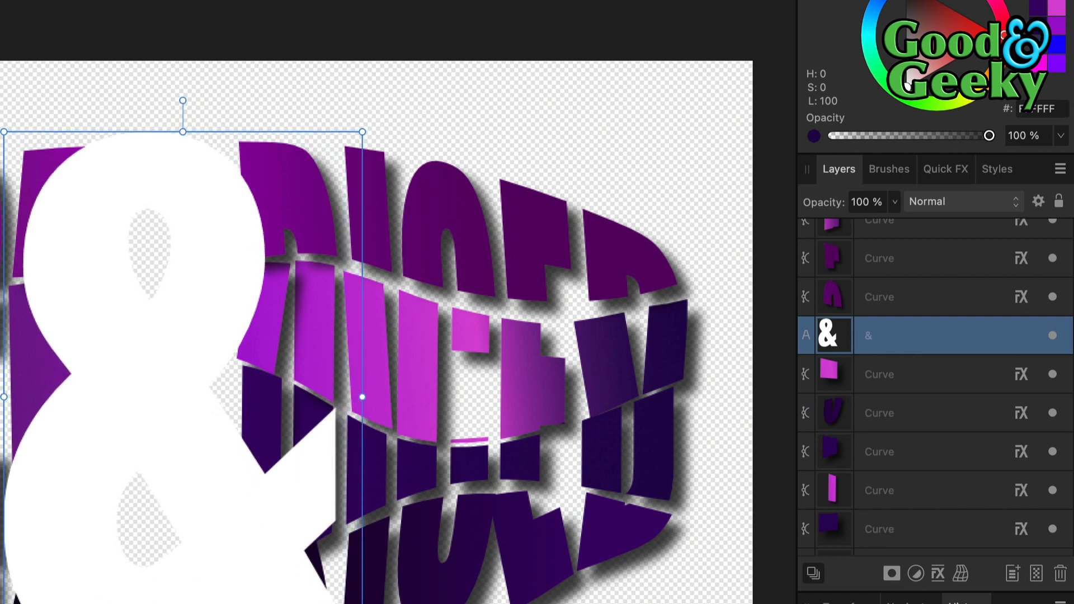
{"action": "left_click_drag", "start_coordinate": [4, 603], "coordinate": [0, 603]}
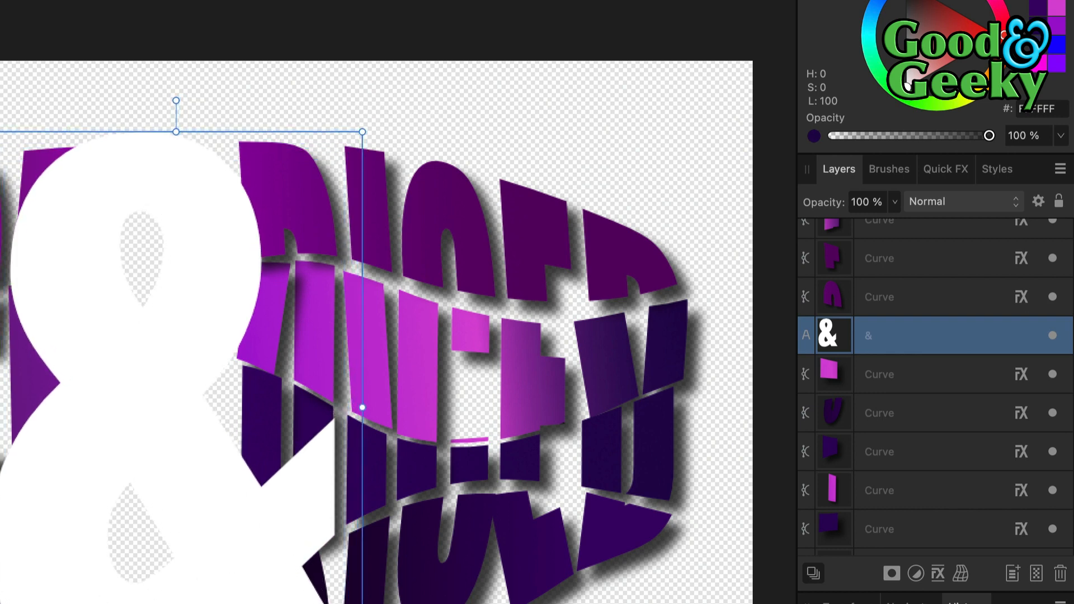
{"action": "left_click_drag", "start_coordinate": [149, 443], "coordinate": [168, 443]}
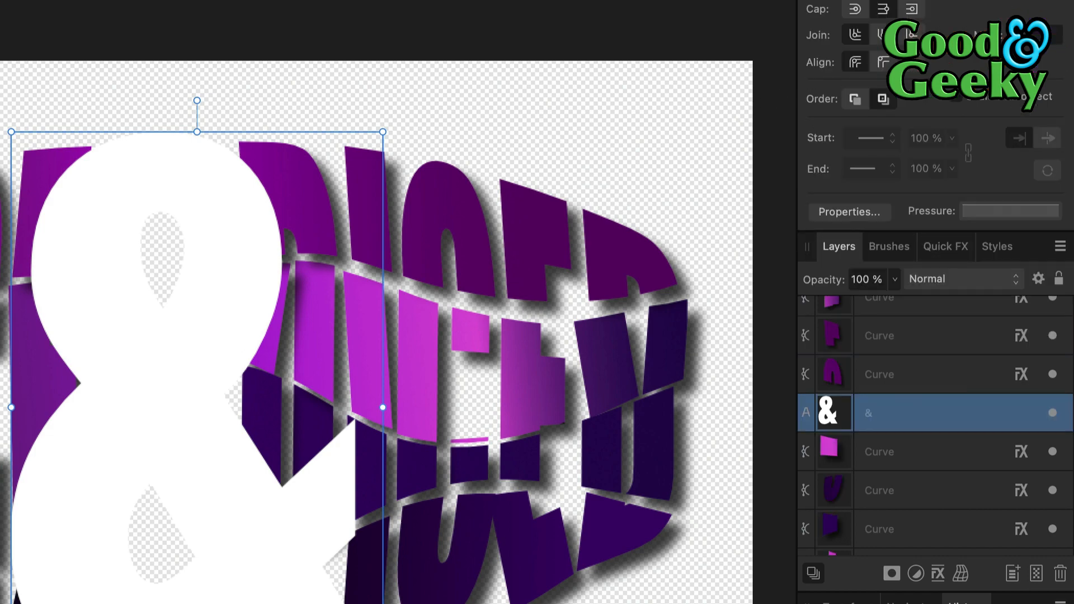
Step: Give the ampersand a black 23 pt stroke with a mitre join and a mitre limit of 9
{"action": "left_click_drag", "start_coordinate": [850, 159], "coordinate": [934, 167]}
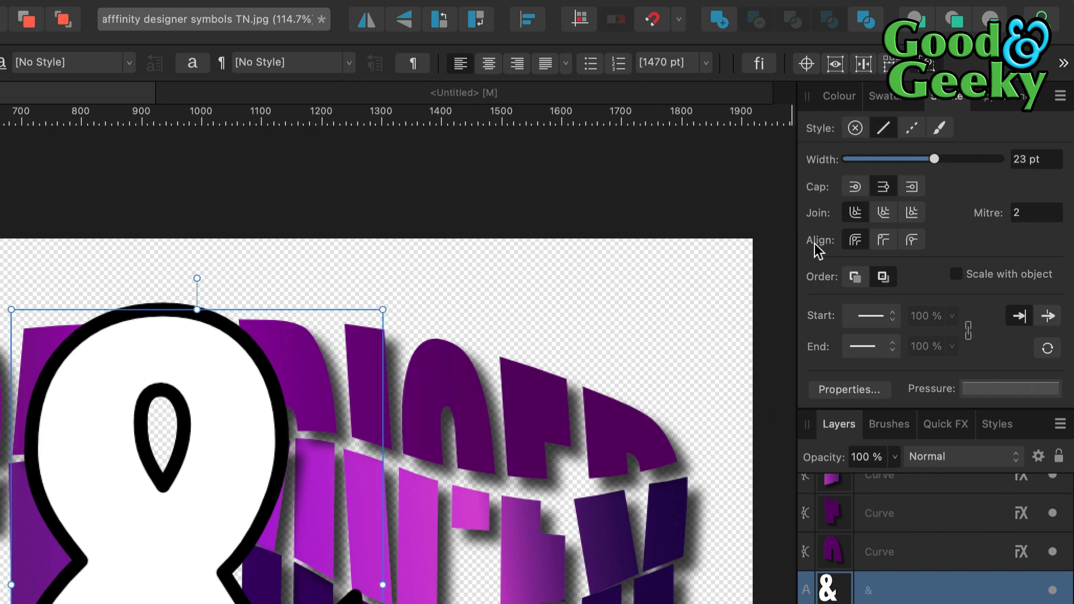
{"action": "left_click", "coordinate": [908, 215]}
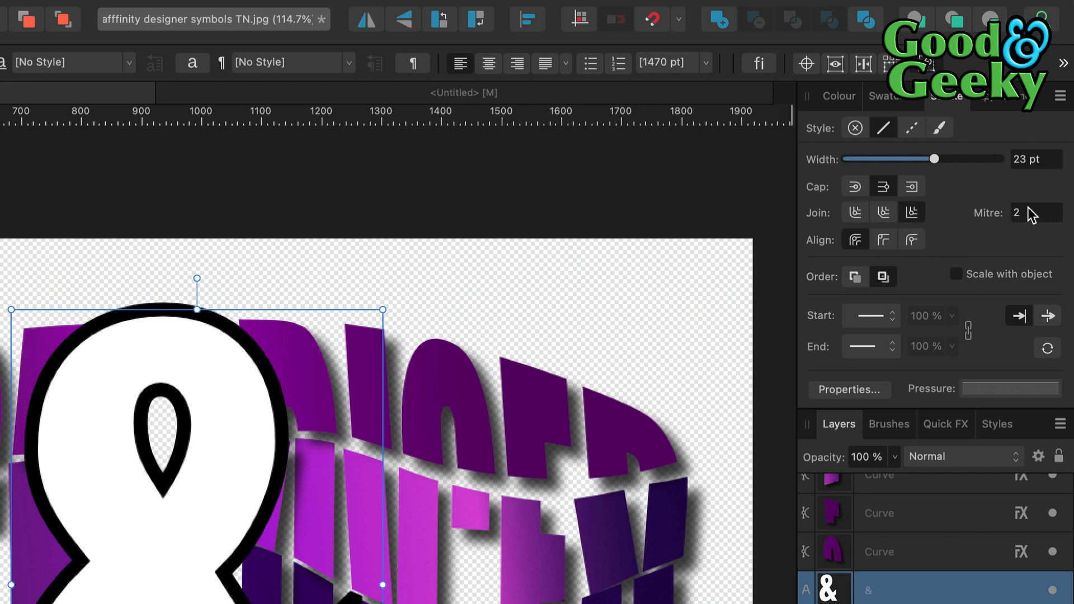
{"action": "left_click_drag", "start_coordinate": [1024, 211], "coordinate": [1011, 210]}
{"action": "type", "text": "9"}
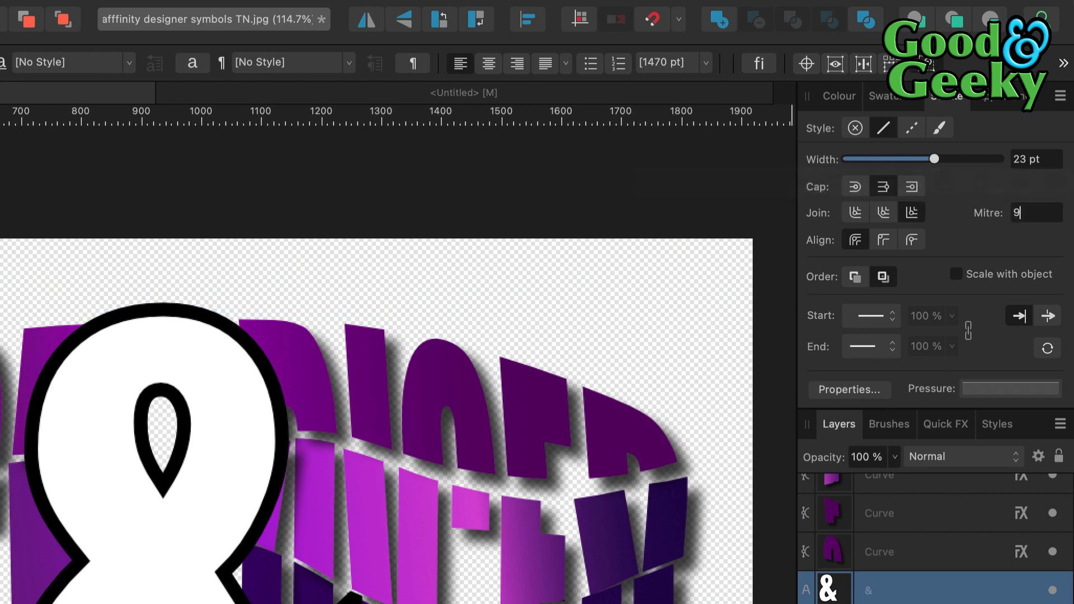
{"action": "key", "text": "Return"}
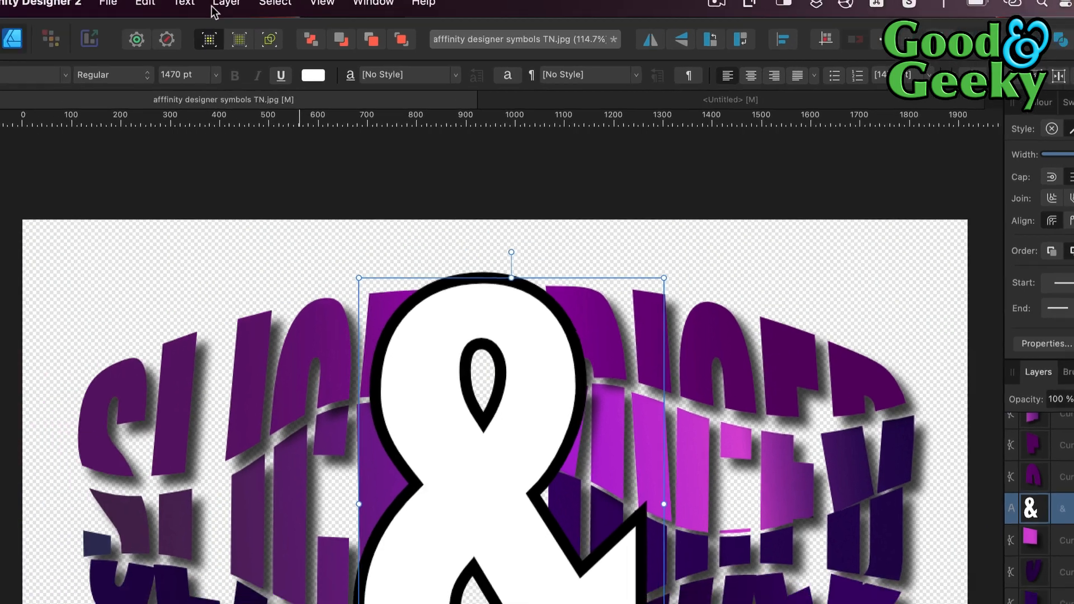
Step: Convert the ampersand to curves and expand its stroke into a separate outline shape
{"action": "left_click", "coordinate": [284, 6]}
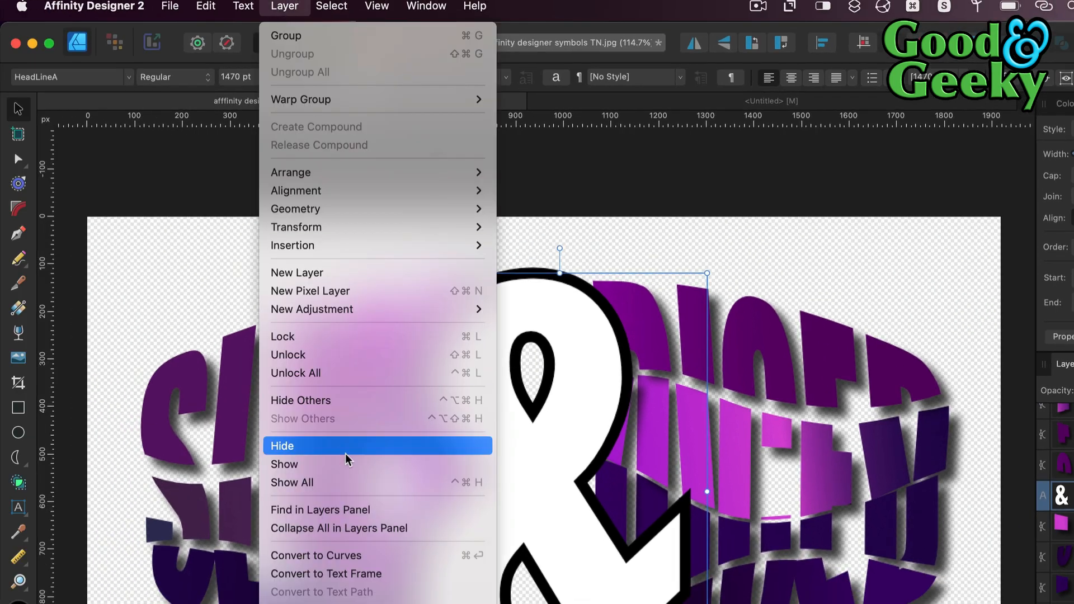
{"action": "left_click", "coordinate": [387, 555]}
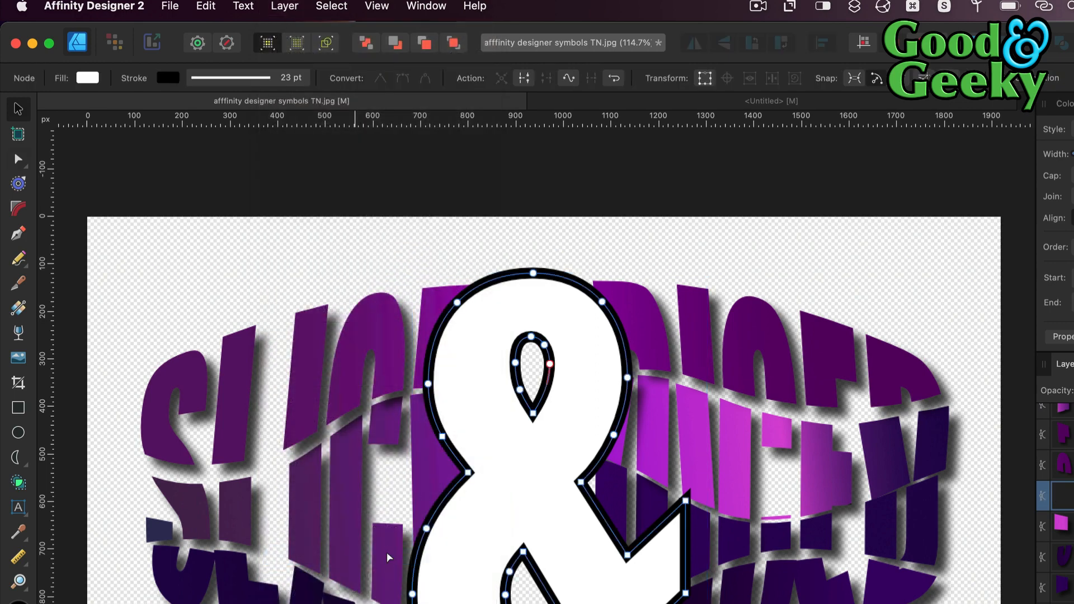
{"action": "left_click", "coordinate": [284, 7]}
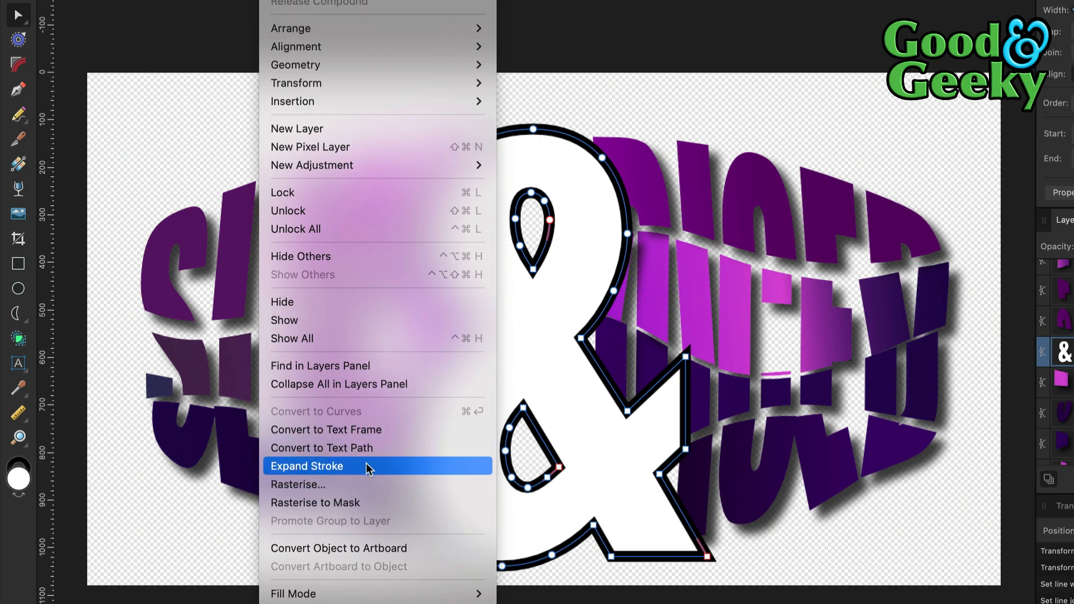
{"action": "left_click", "coordinate": [369, 469]}
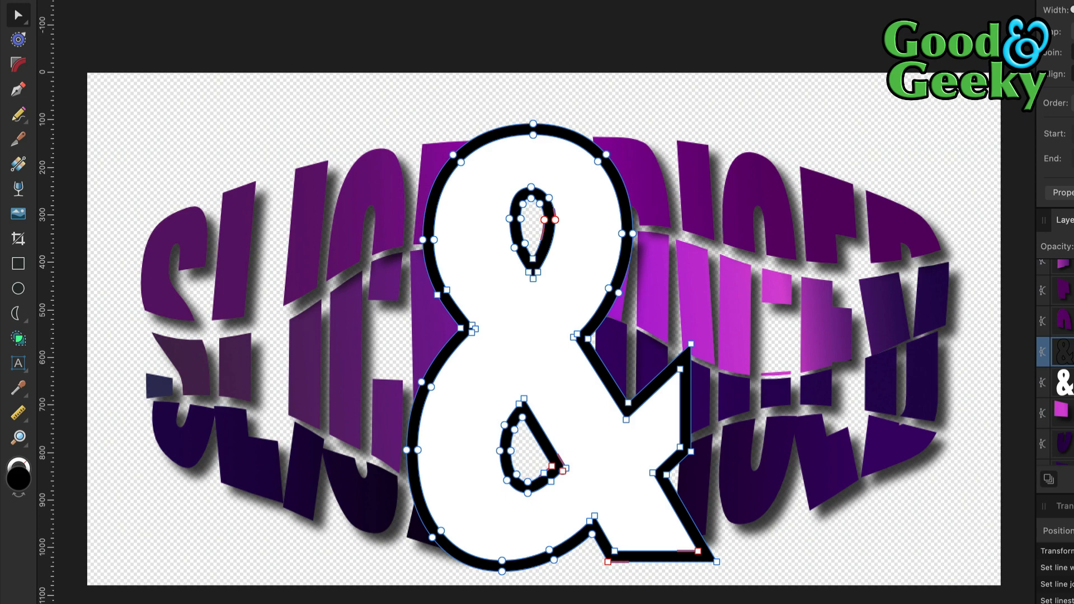
Step: Deselect the expanded black outline, and lock and hide the white ampersand beneath it
{"action": "left_click_drag", "start_coordinate": [515, 164], "coordinate": [650, 143]}
{"action": "mouse_move", "coordinate": [480, 162]}
{"action": "left_mouse_down"}
{"action": "mouse_move", "coordinate": [495, 129]}
{"action": "mouse_move", "coordinate": [475, 150]}
{"action": "left_mouse_up"}
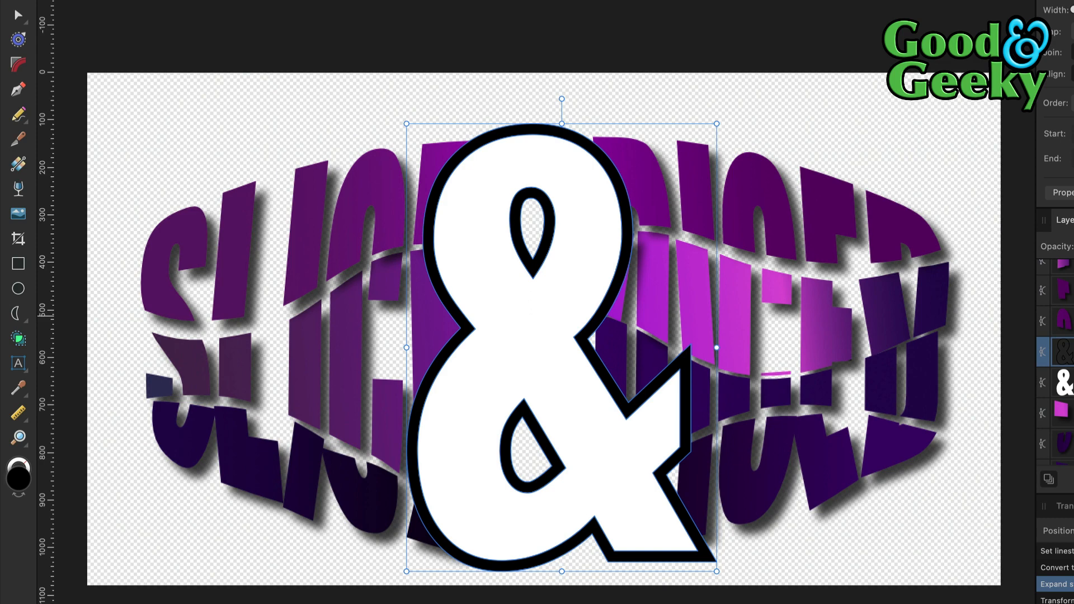
{"action": "key", "text": "super+d"}
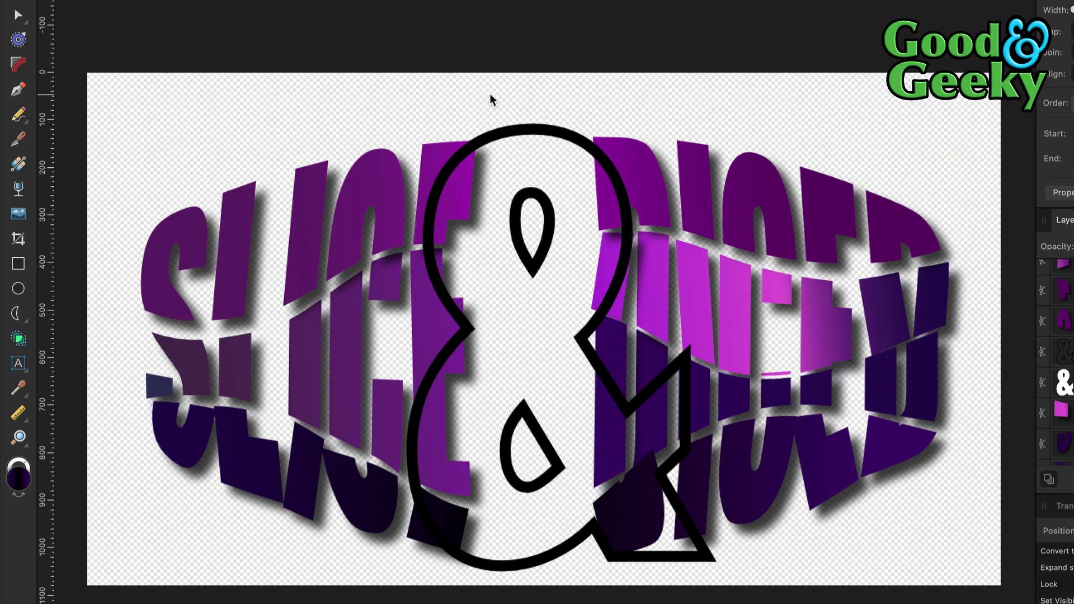
Step: Select the black ampersand outline together with the slices of the E, D and I that it overlaps
{"action": "left_click", "coordinate": [437, 155]}
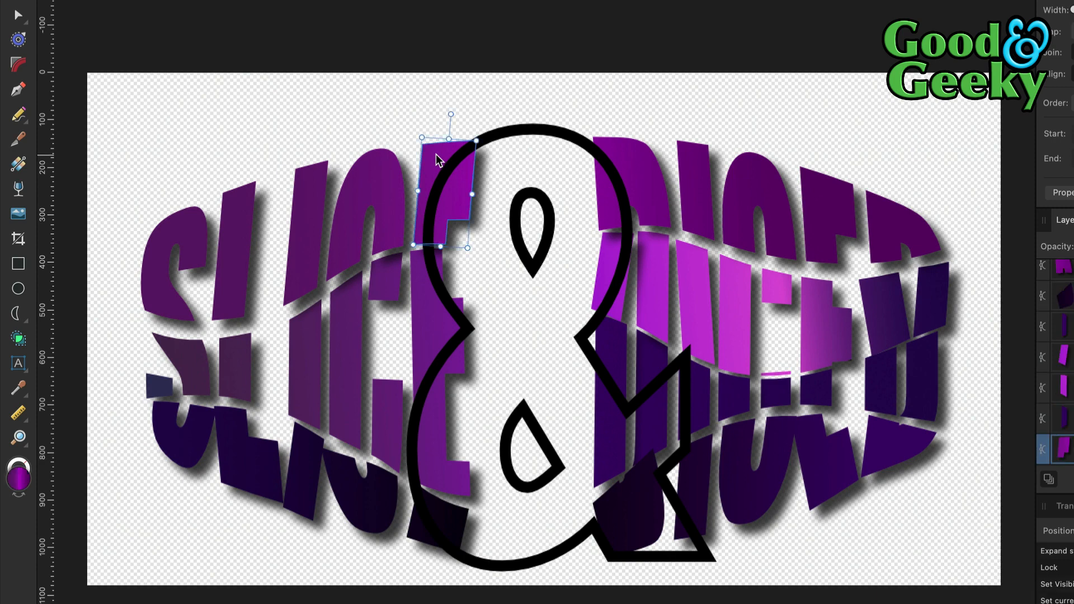
{"action": "left_click", "coordinate": [434, 311], "text": "shift"}
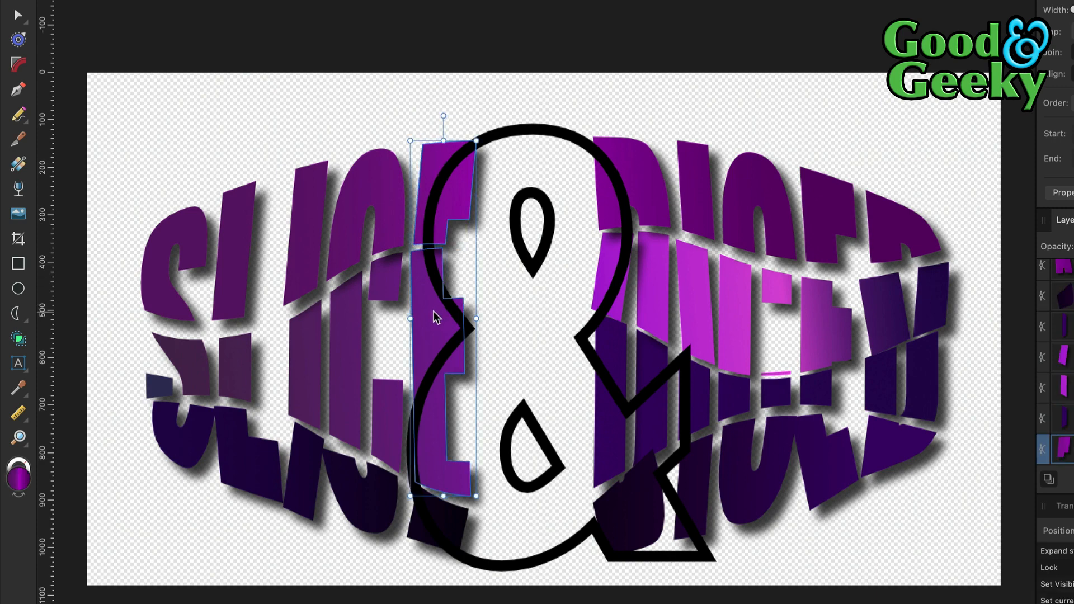
{"action": "left_click", "coordinate": [454, 530], "text": "shift"}
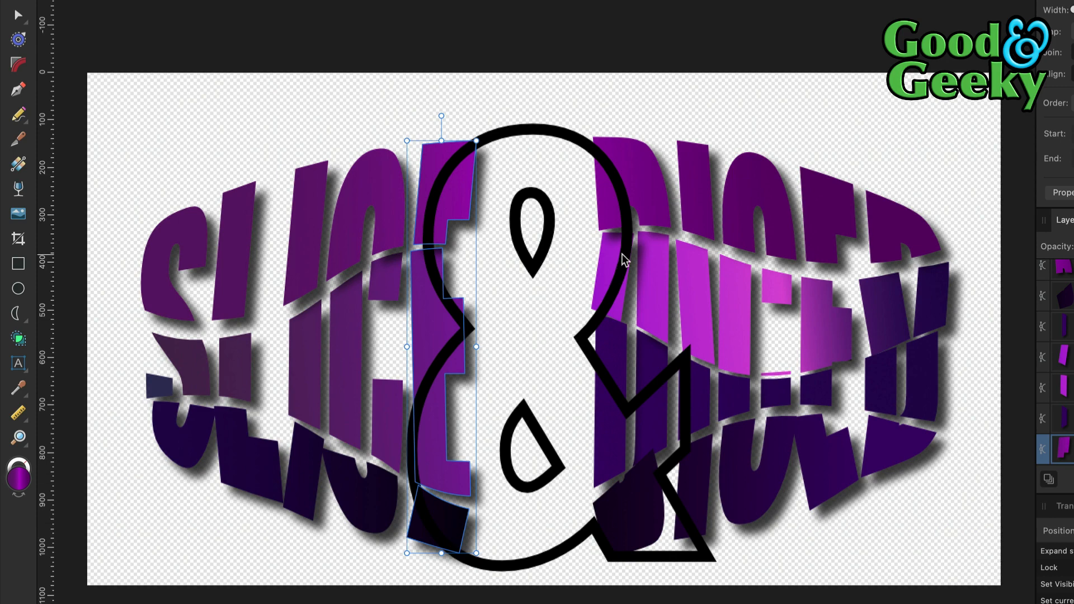
{"action": "left_click", "coordinate": [609, 207], "text": "shift"}
{"action": "left_click", "coordinate": [609, 261], "text": "shift"}
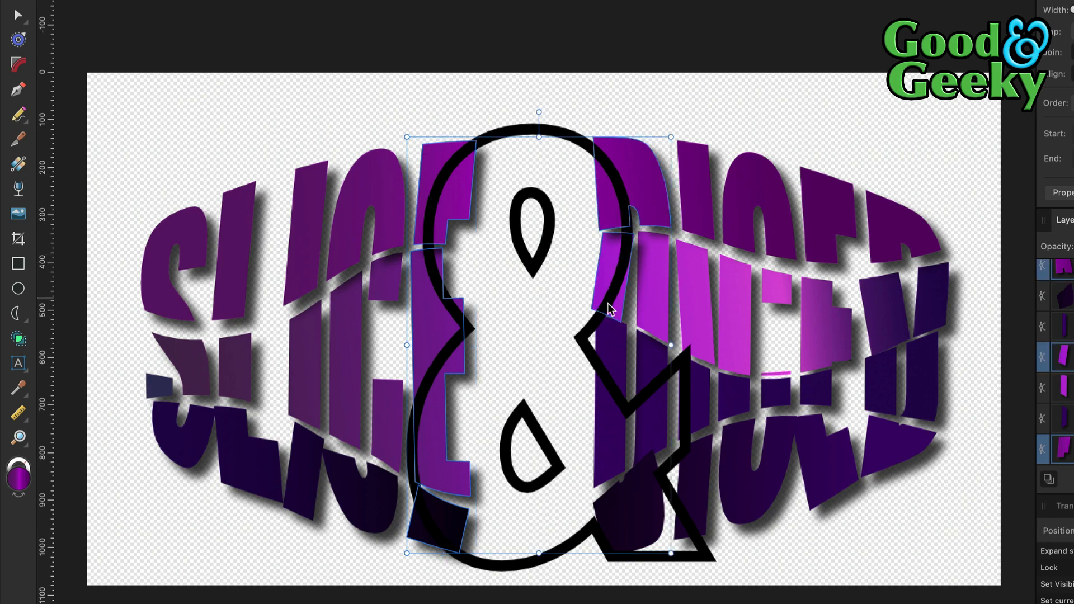
{"action": "left_click", "coordinate": [612, 339], "text": "shift"}
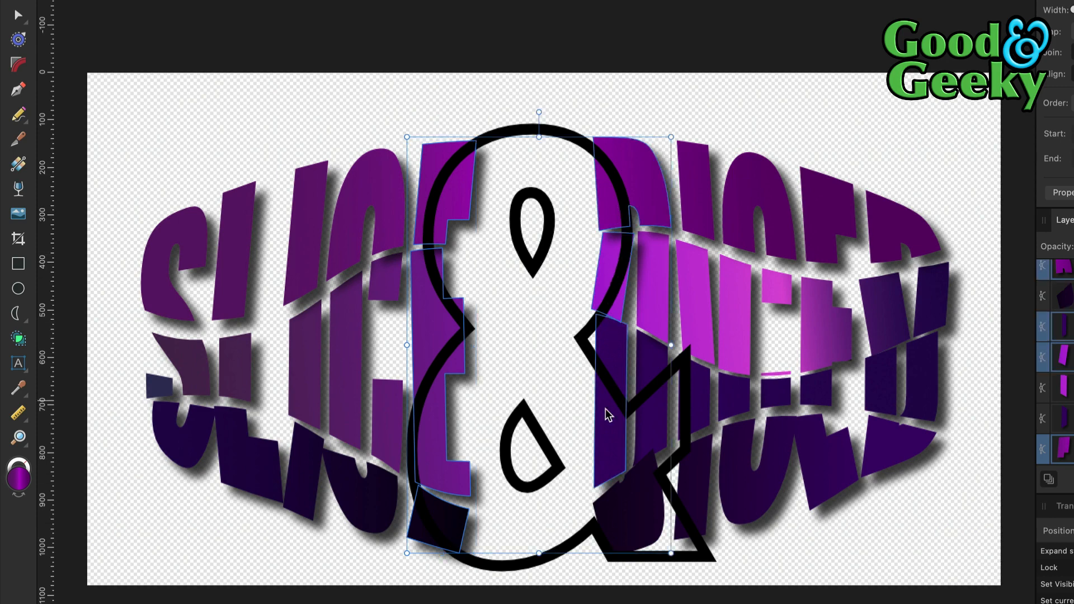
{"action": "left_click", "coordinate": [604, 505], "text": "shift"}
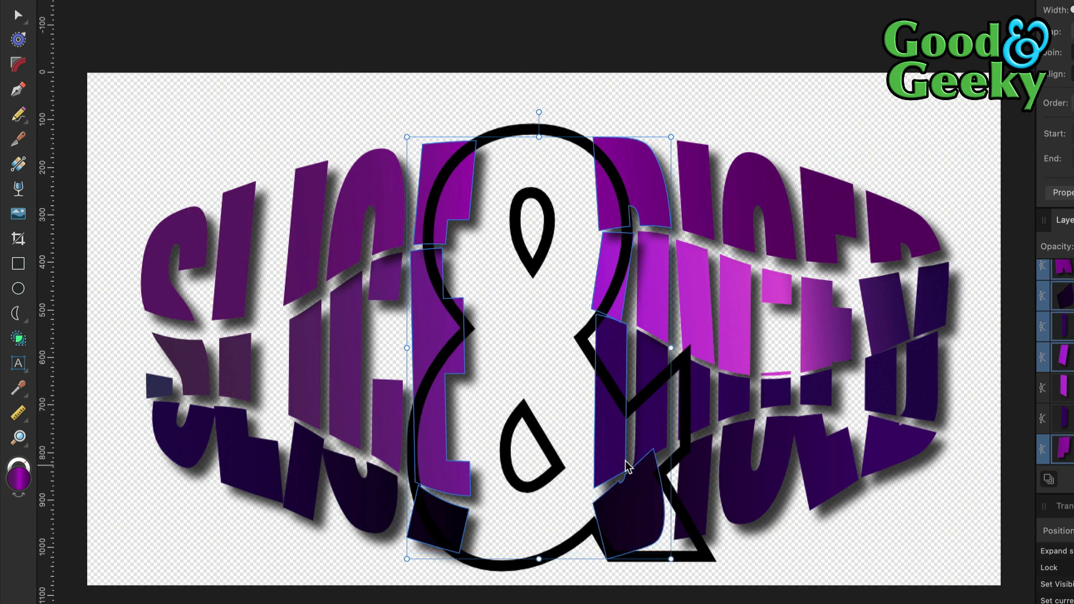
{"action": "left_click", "coordinate": [661, 418], "text": "shift"}
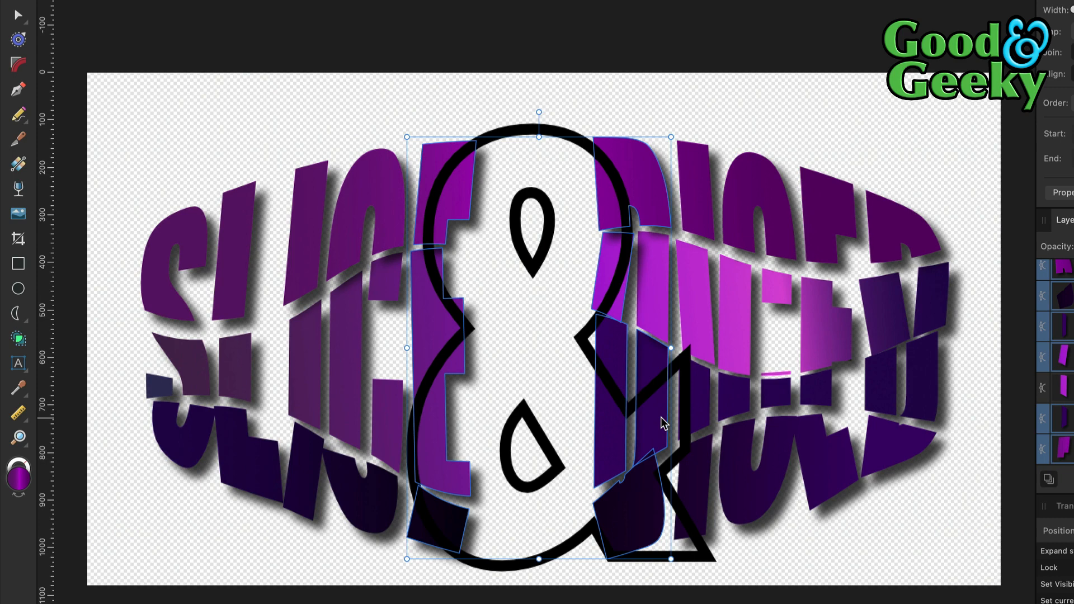
{"action": "left_click", "coordinate": [704, 412], "text": "shift"}
{"action": "left_click", "coordinate": [704, 473], "text": "shift"}
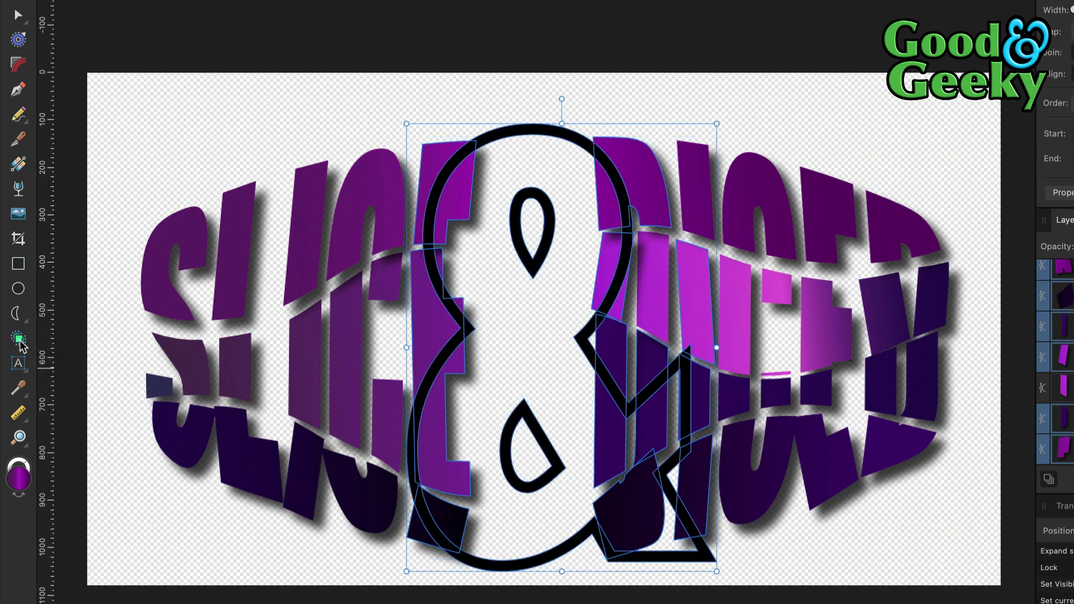
Step: Use the Shape Builder to erase the areas where the ampersand outline crosses the selected E, D and I slices
{"action": "left_click", "coordinate": [19, 340]}
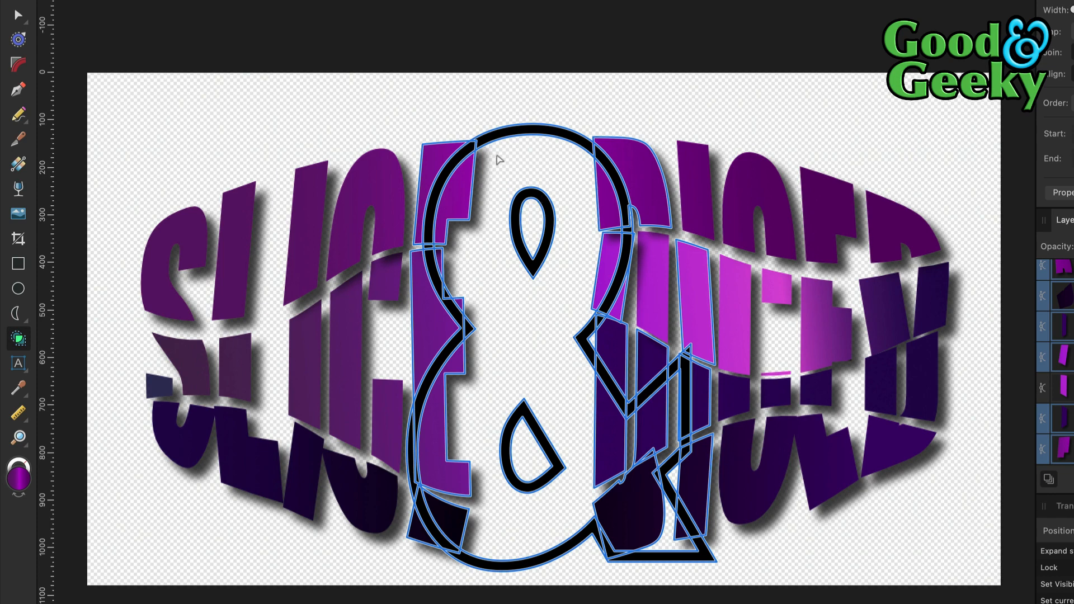
{"action": "left_click", "coordinate": [458, 162]}
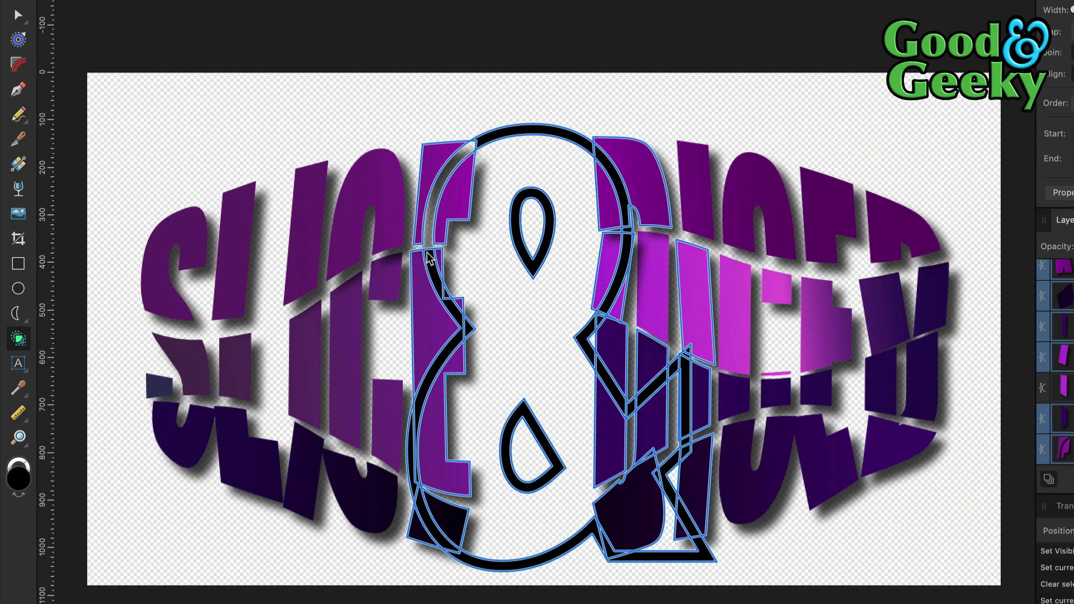
{"action": "left_click", "coordinate": [460, 320]}
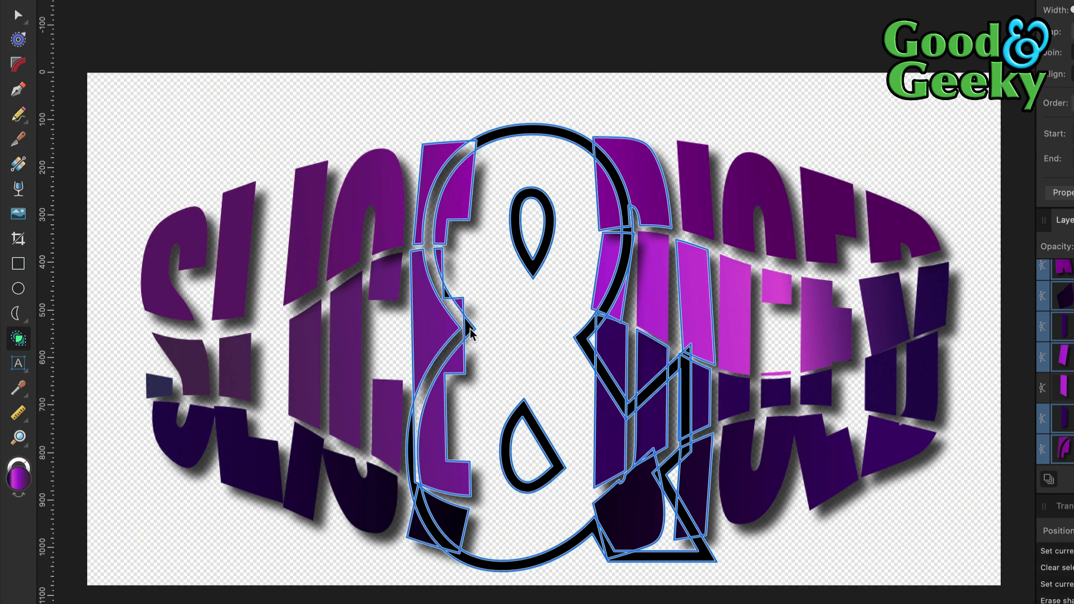
{"action": "left_click", "coordinate": [470, 327]}
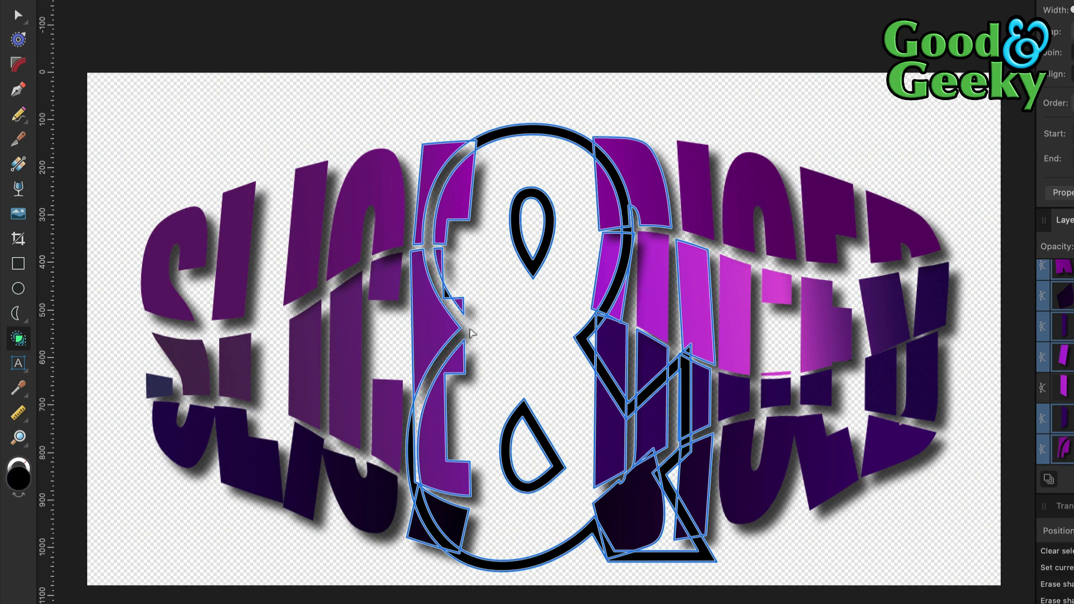
{"action": "left_click", "coordinate": [416, 464]}
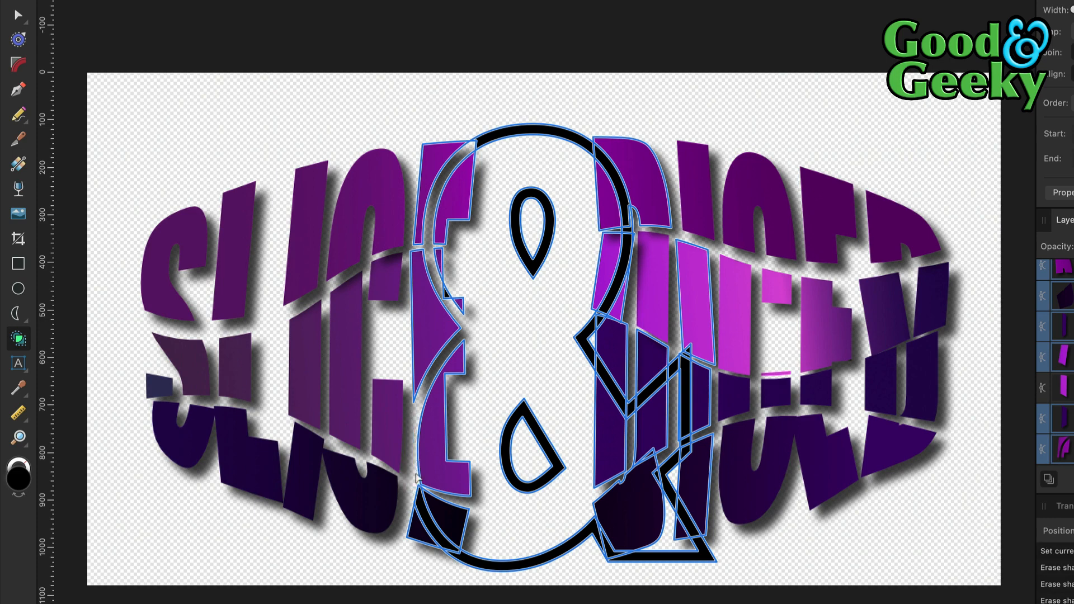
{"action": "left_click", "coordinate": [429, 522]}
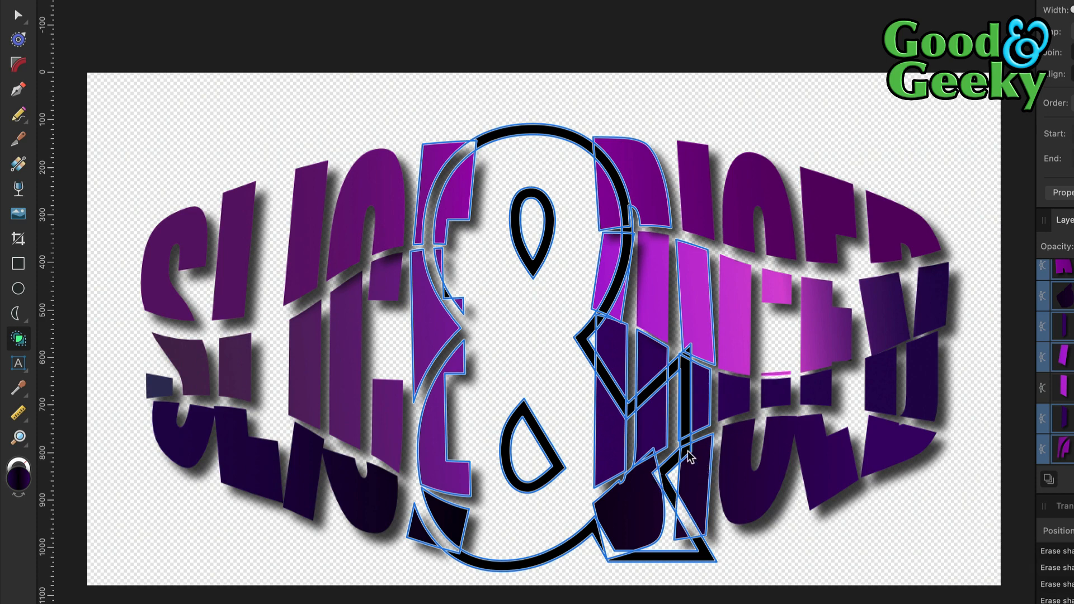
{"action": "left_click", "coordinate": [687, 399], "text": "alt"}
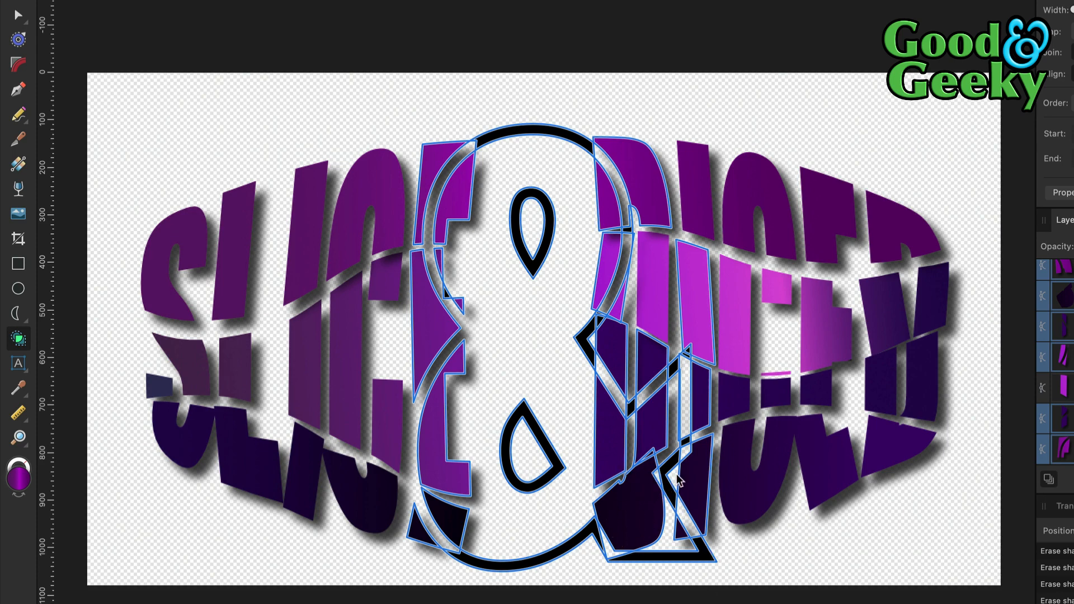
{"action": "left_click", "coordinate": [657, 462]}
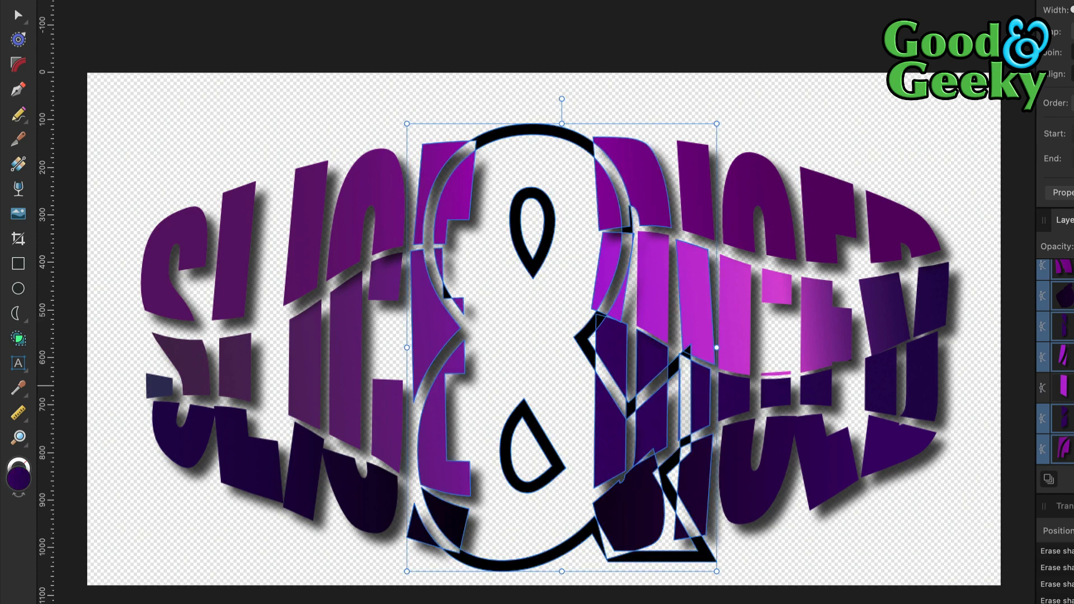
Step: Send the black ampersand outline to the back, behind the white ampersand
{"action": "scroll", "coordinate": [1001, 404], "scroll_direction": "down", "scroll_amount": 3}
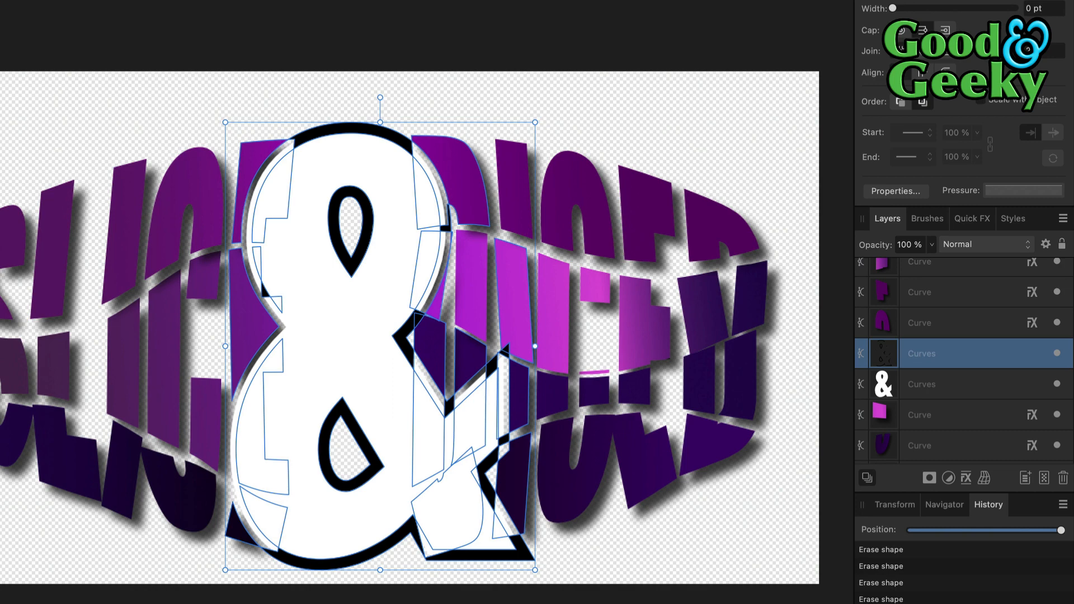
{"action": "key", "text": "super+shift+["}
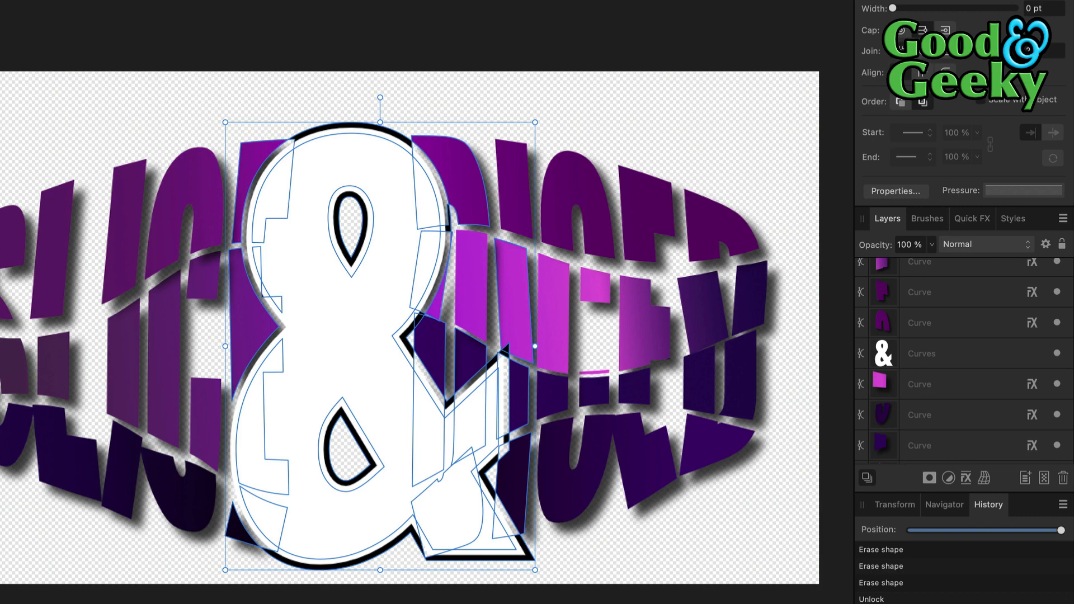
Step: Fill the white ampersand with a vertical purple gradient, and adjust the gradient on the middle slice of the E in DICED
{"action": "key", "text": "g"}
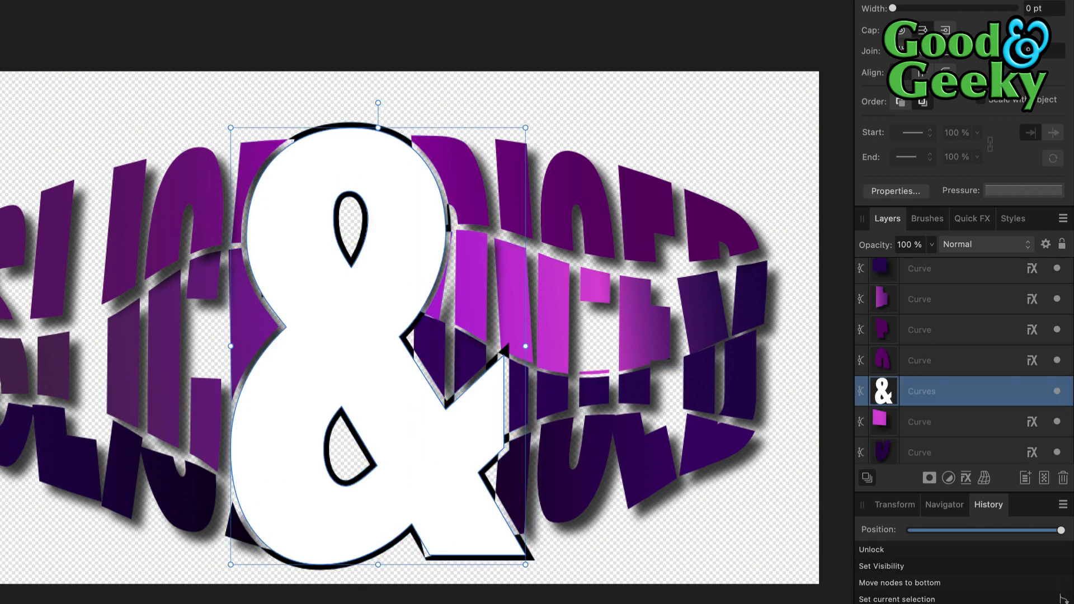
{"action": "key", "text": "g"}
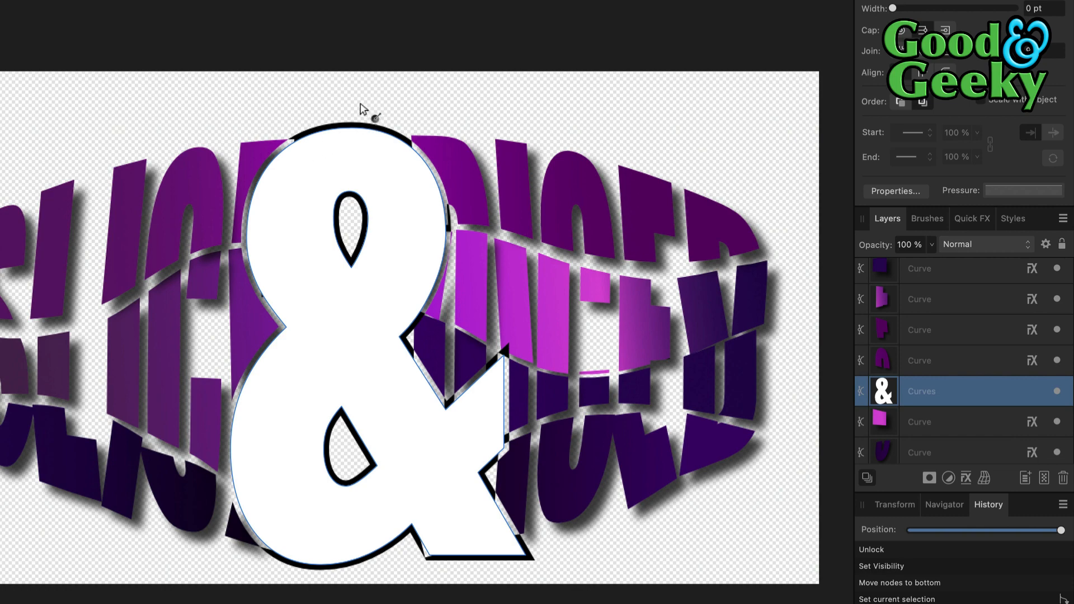
{"action": "left_click_drag", "start_coordinate": [358, 102], "coordinate": [344, 549]}
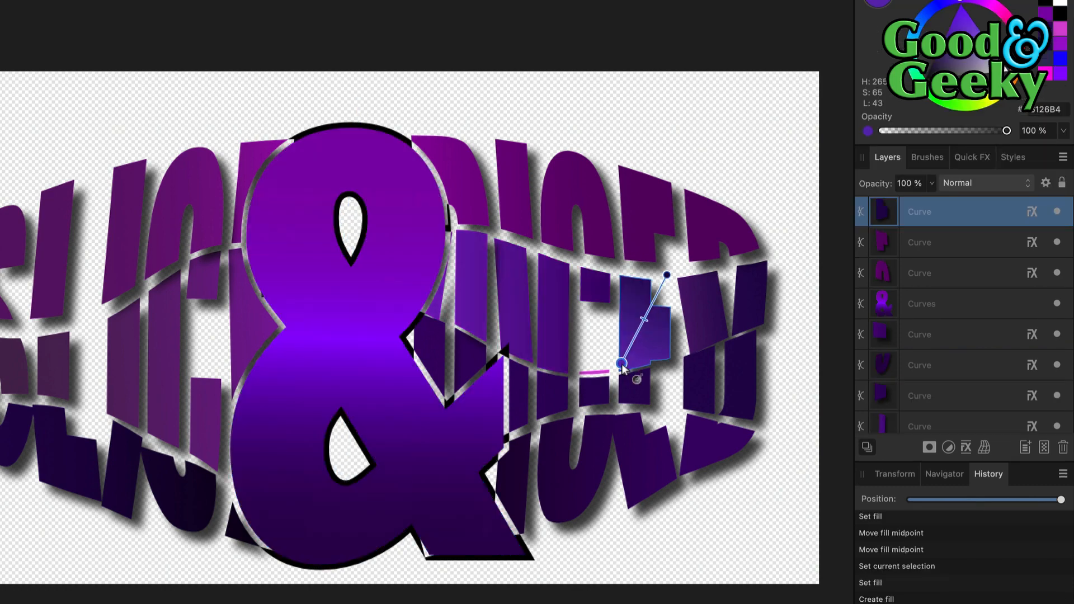
{"action": "left_click_drag", "start_coordinate": [622, 364], "coordinate": [621, 361]}
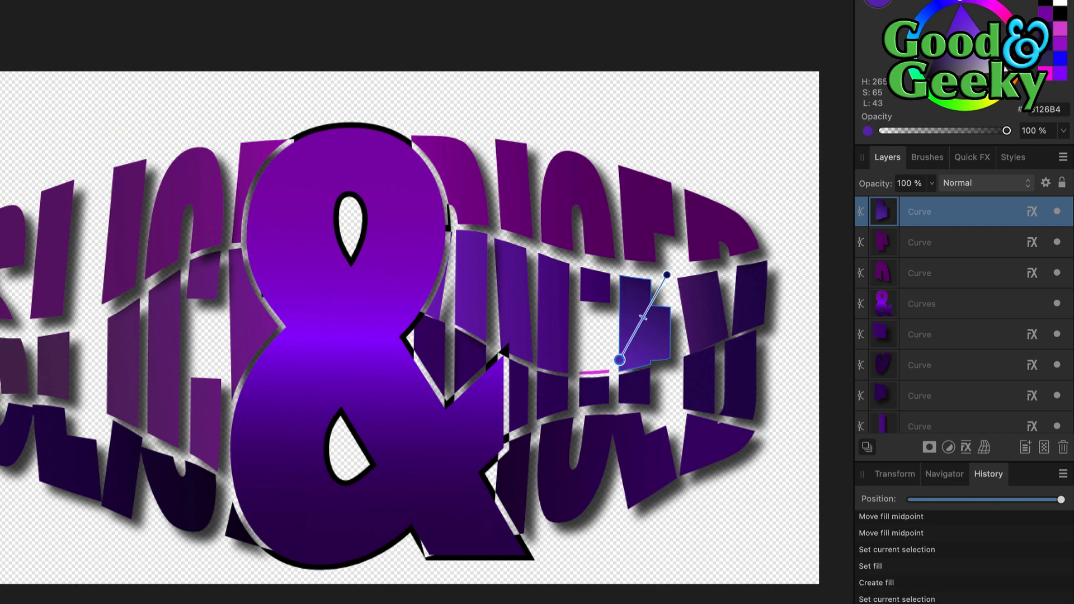
Step: Bring the thin vertical purple strip to the front and duplicate it sideways into a row of six evenly spaced strips
{"action": "key", "text": "v"}
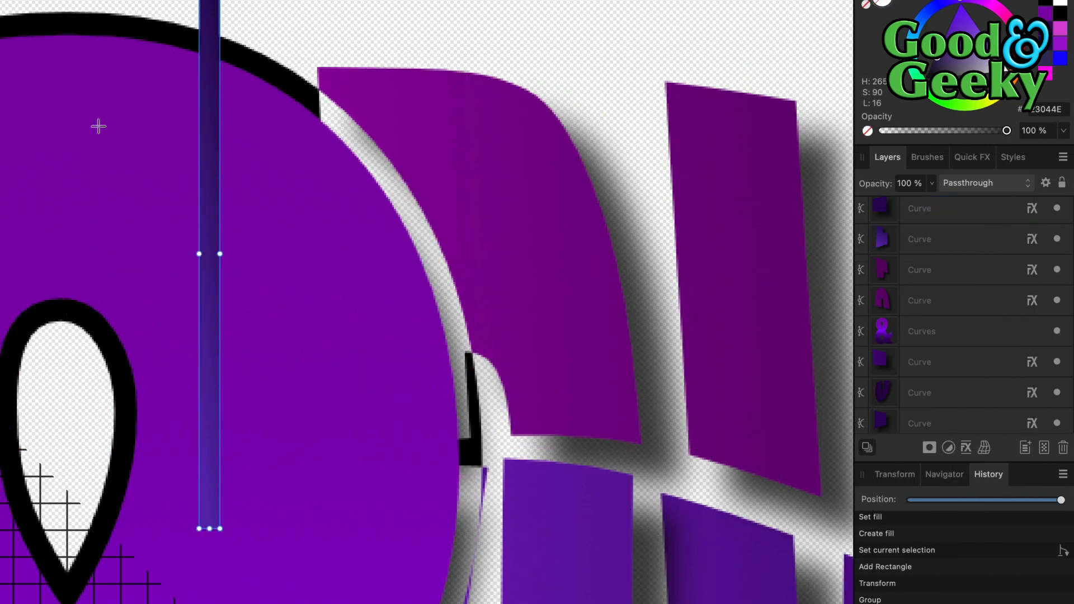
{"action": "key", "text": "super+shift+bracketright"}
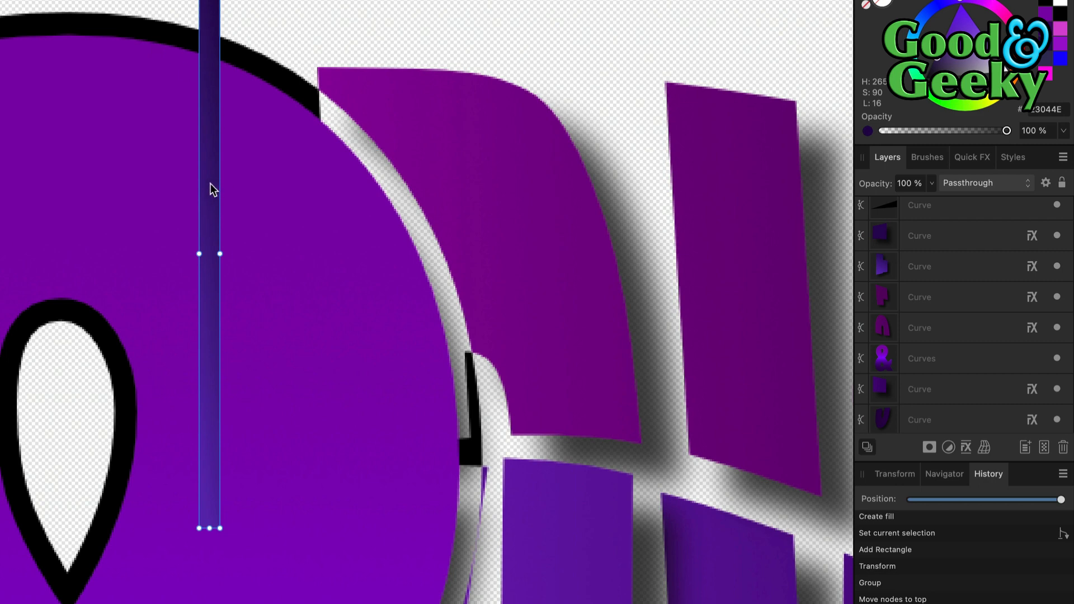
{"action": "left_click_drag", "start_coordinate": [210, 183], "coordinate": [244, 184]}
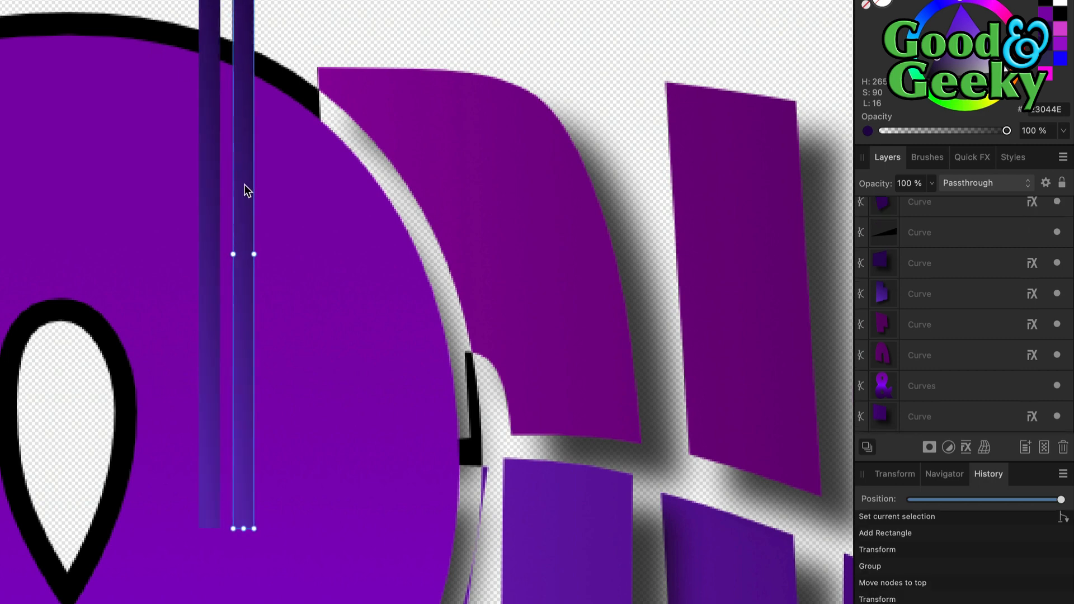
{"action": "key", "text": "super+j"}
{"action": "key", "text": "super+j"}
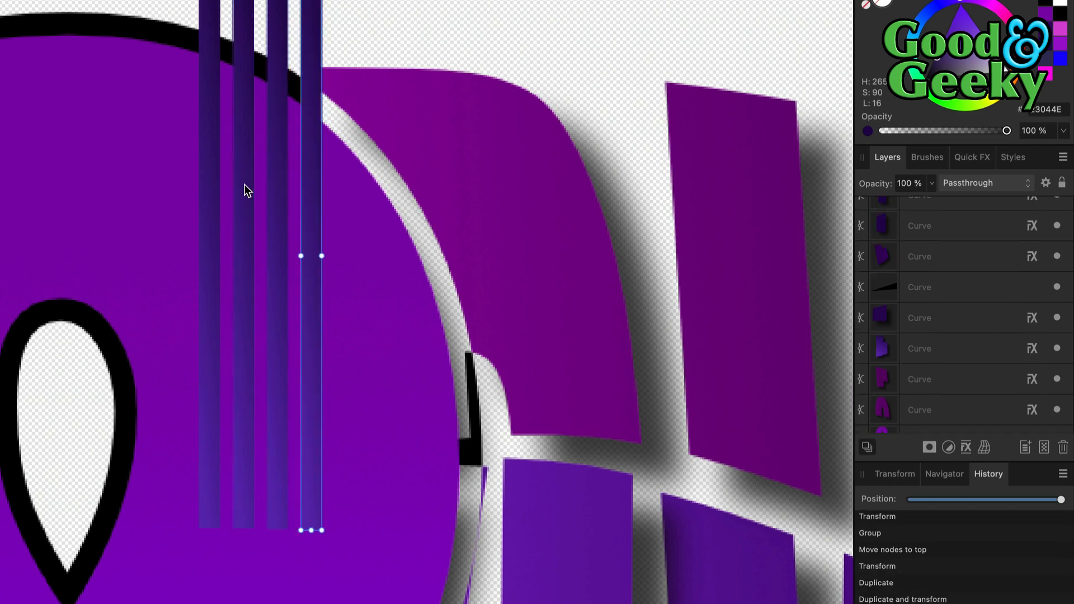
{"action": "key", "text": "super+j"}
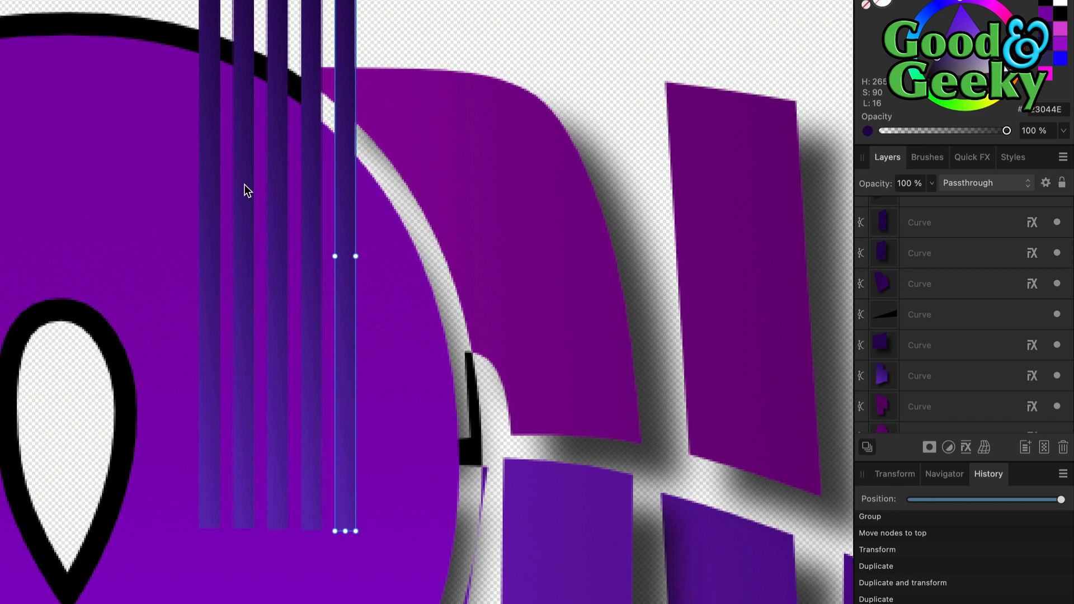
{"action": "key", "text": "super+j"}
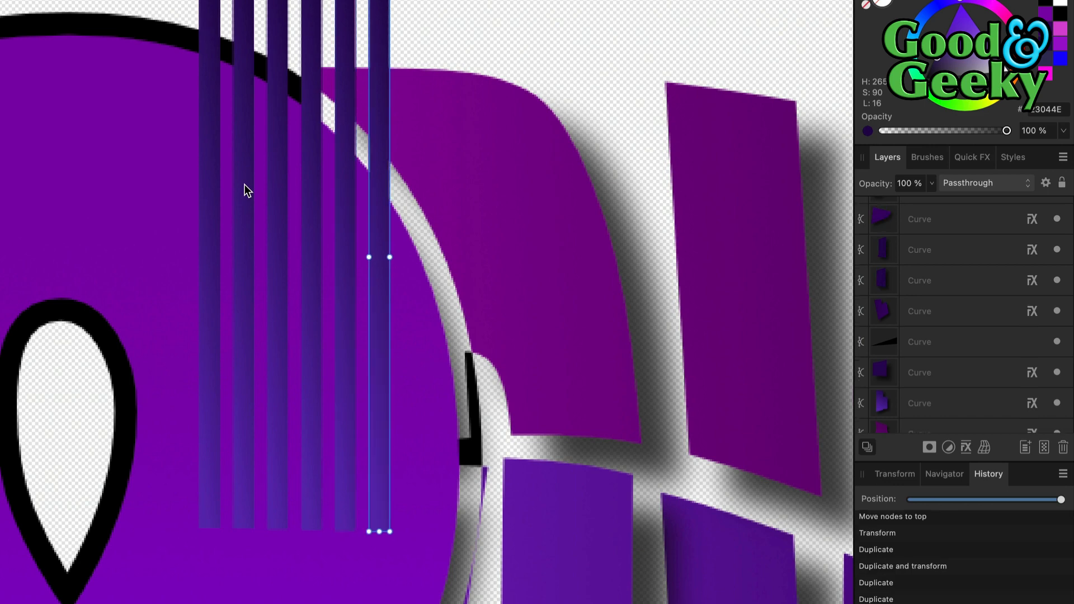
Step: Select all six strips and stretch them down past the base of the ampersand
{"action": "left_click", "coordinate": [350, 294], "text": "shift"}
{"action": "left_click", "coordinate": [311, 272], "text": "shift"}
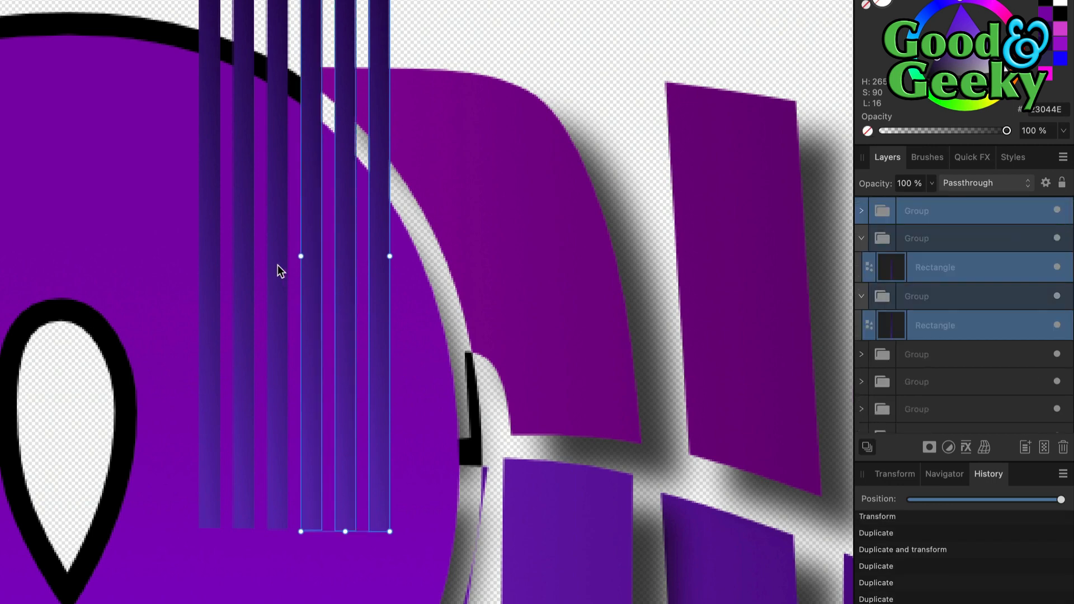
{"action": "left_click", "coordinate": [278, 265], "text": "shift"}
{"action": "left_click", "coordinate": [243, 267], "text": "shift"}
{"action": "left_click", "coordinate": [212, 272], "text": "shift"}
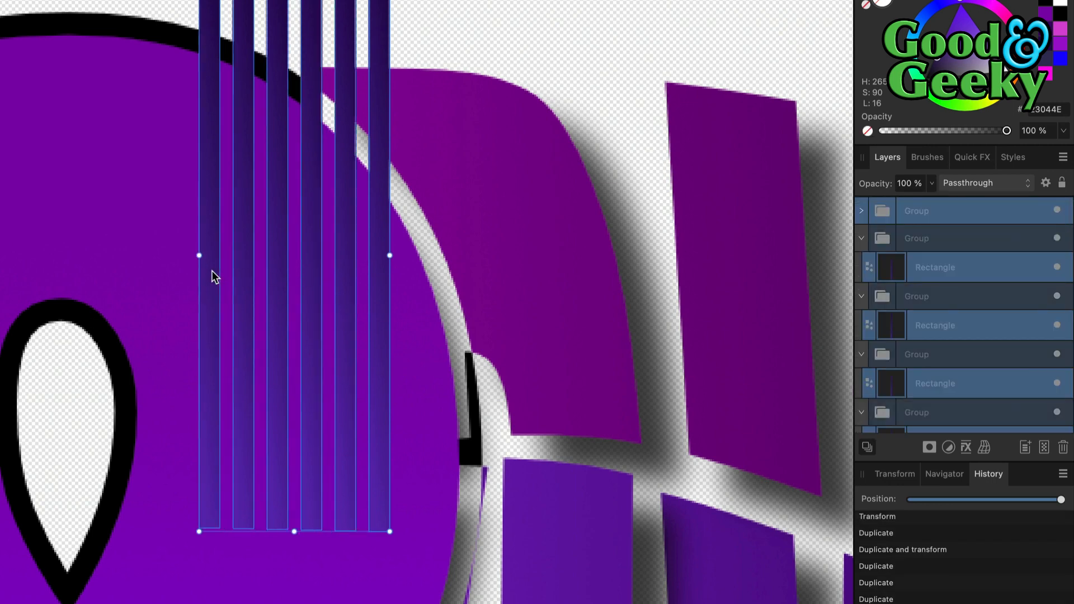
{"action": "scroll", "coordinate": [213, 274], "scroll_direction": "down", "scroll_amount": 6}
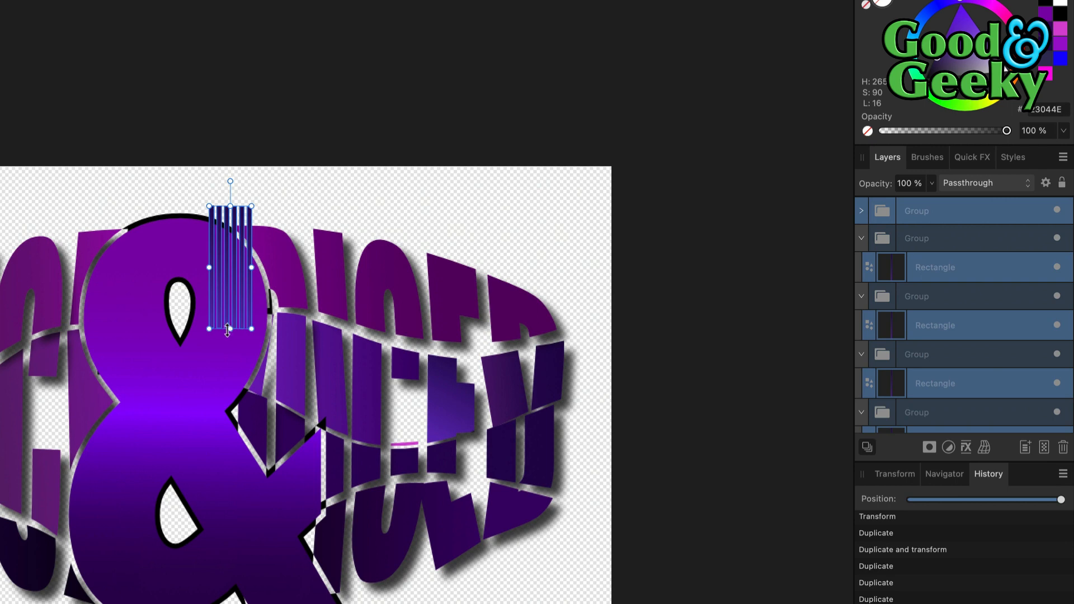
{"action": "left_click_drag", "start_coordinate": [229, 330], "coordinate": [235, 603]}
{"action": "scroll", "coordinate": [238, 371], "scroll_direction": "up", "scroll_amount": 3}
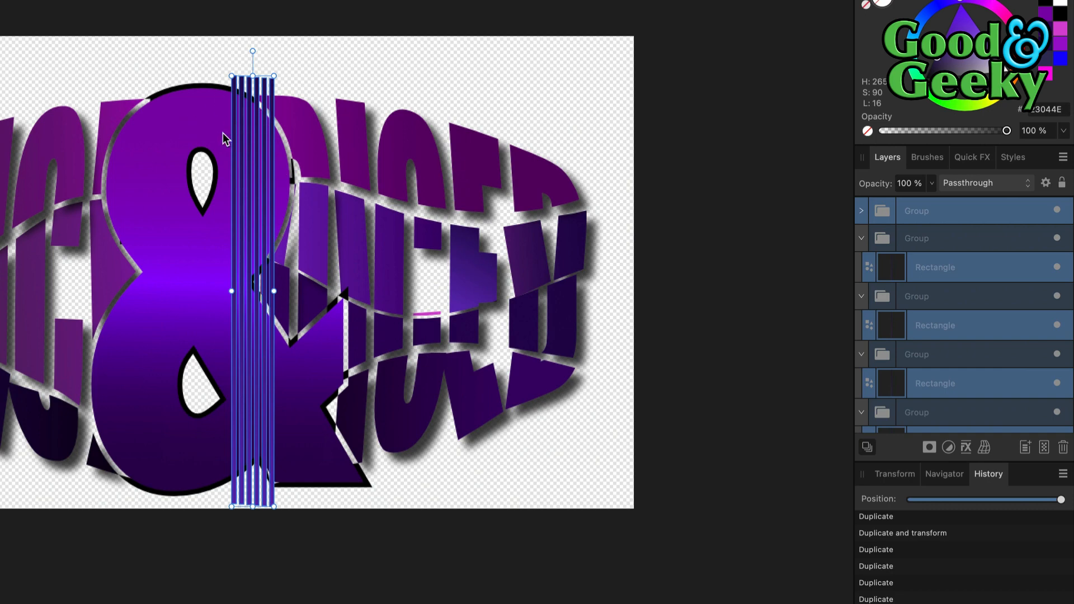
Step: Subtract the drawn outline shape from the six strips to trim their upper ends near the ampersand's curve
{"action": "scroll", "coordinate": [222, 133], "scroll_direction": "up", "scroll_amount": 6}
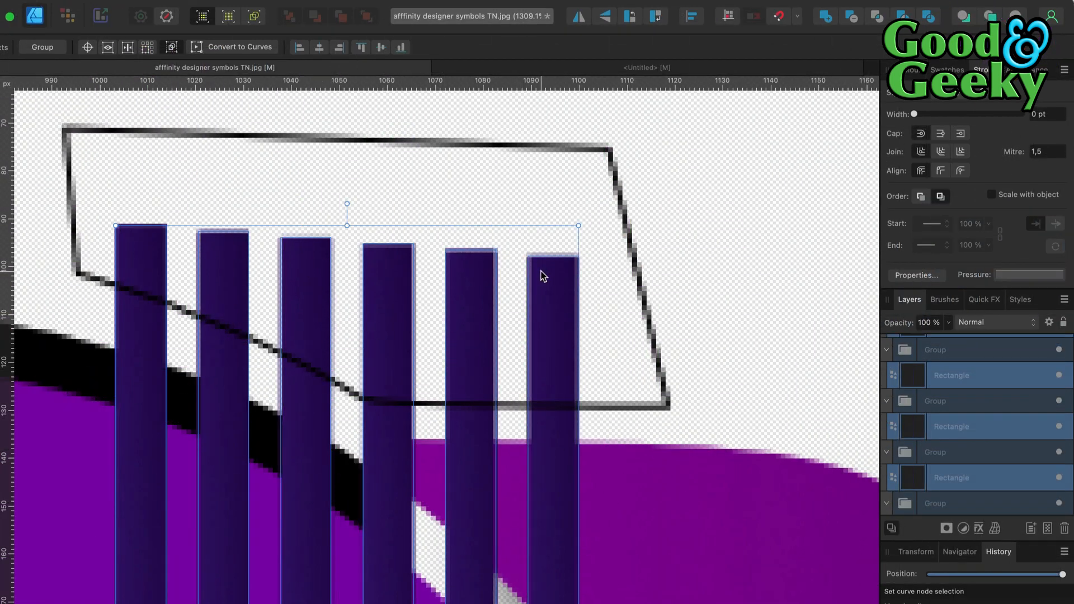
{"action": "left_click", "coordinate": [609, 154]}
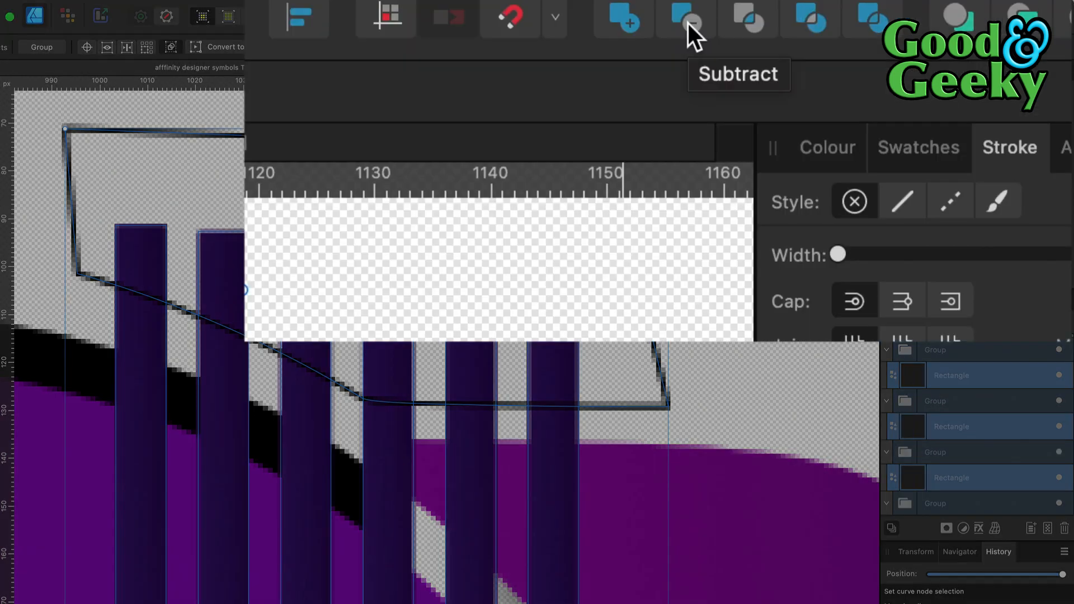
{"action": "left_click", "coordinate": [851, 17]}
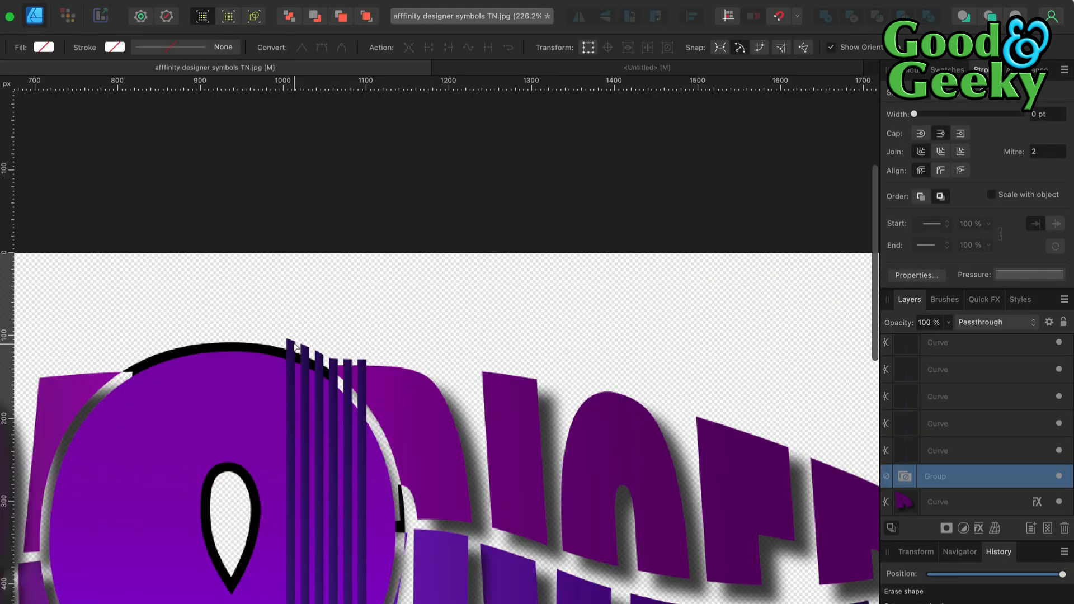
Step: Use the Shape Builder to erase the parts of the strips that cross the black outline at the base of the ampersand
{"action": "scroll", "coordinate": [293, 346], "scroll_direction": "up", "scroll_amount": 5}
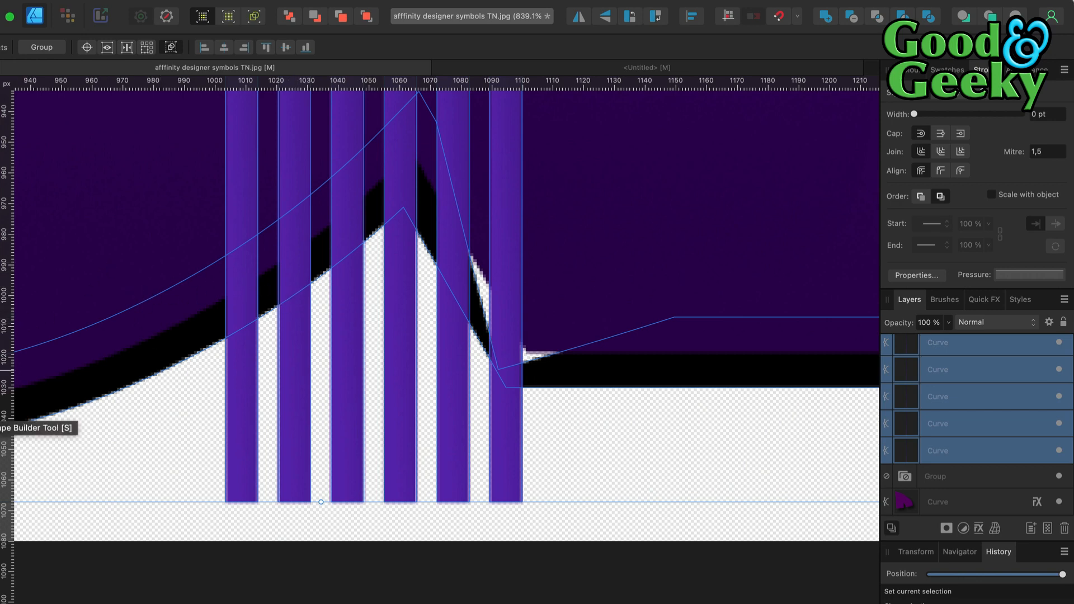
{"action": "key", "text": "s"}
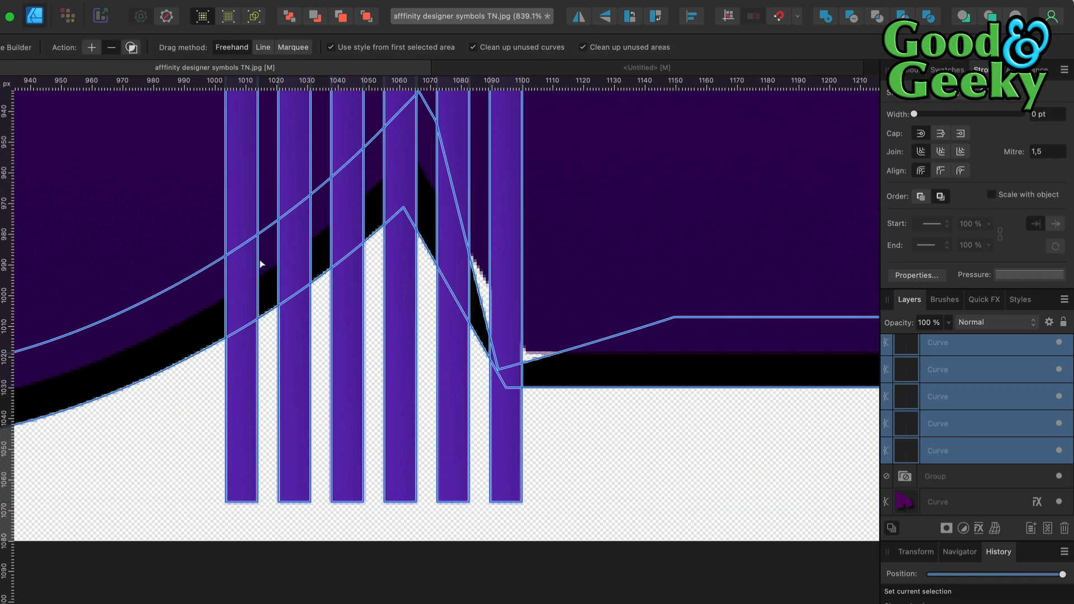
{"action": "left_click", "coordinate": [250, 276]}
{"action": "left_click", "coordinate": [292, 243]}
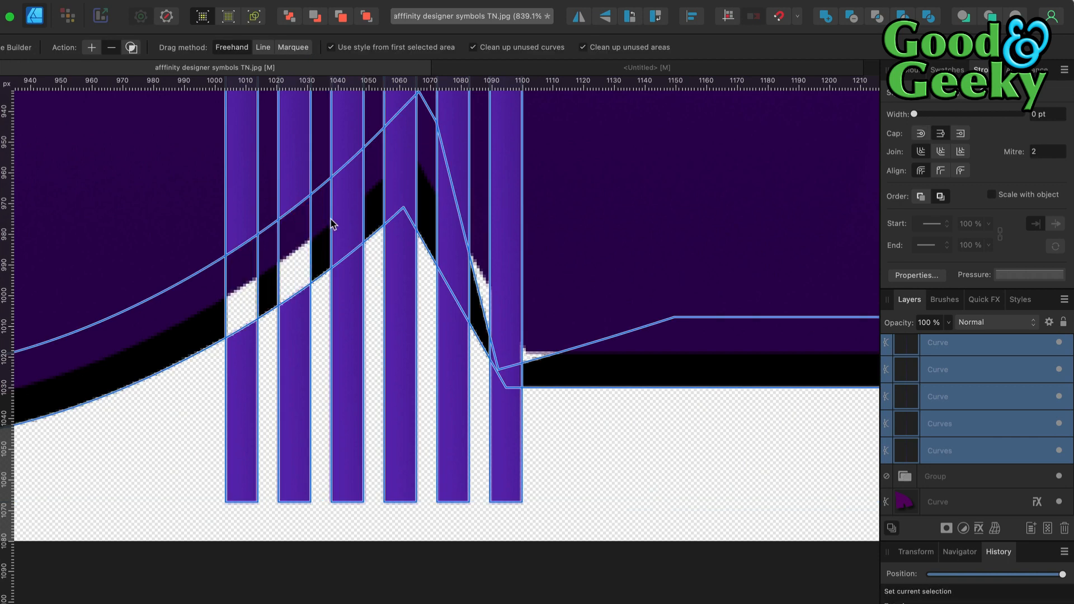
{"action": "left_click", "coordinate": [347, 218]}
{"action": "left_click", "coordinate": [397, 179]}
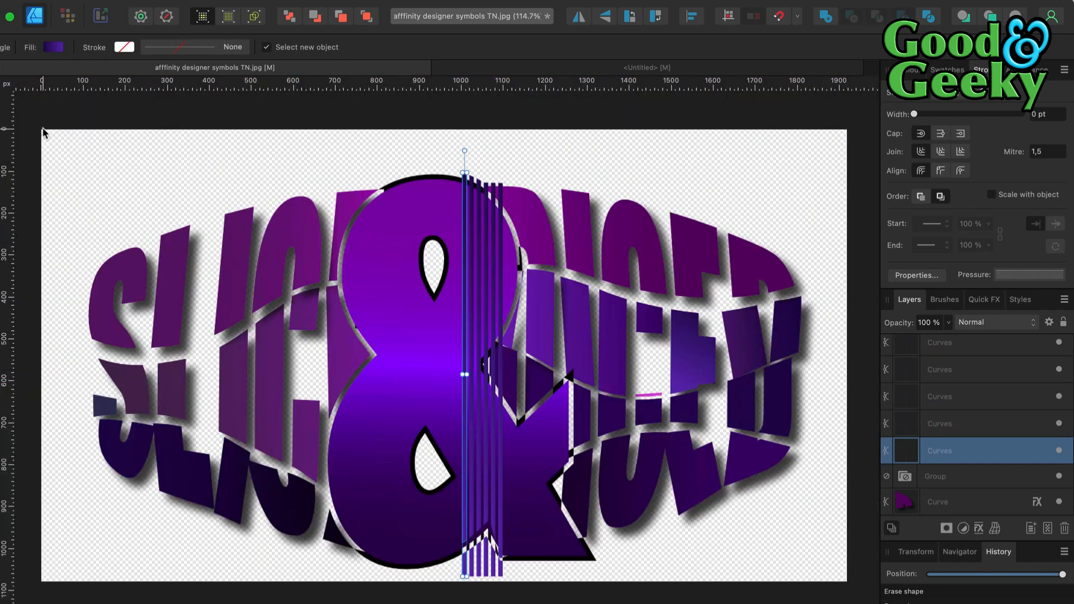
Step: Draw a purple gradient rectangle about 470 by 330 px, enable snapping, and align it to the page's upper-left corner
{"action": "left_click_drag", "start_coordinate": [44, 130], "coordinate": [238, 268]}
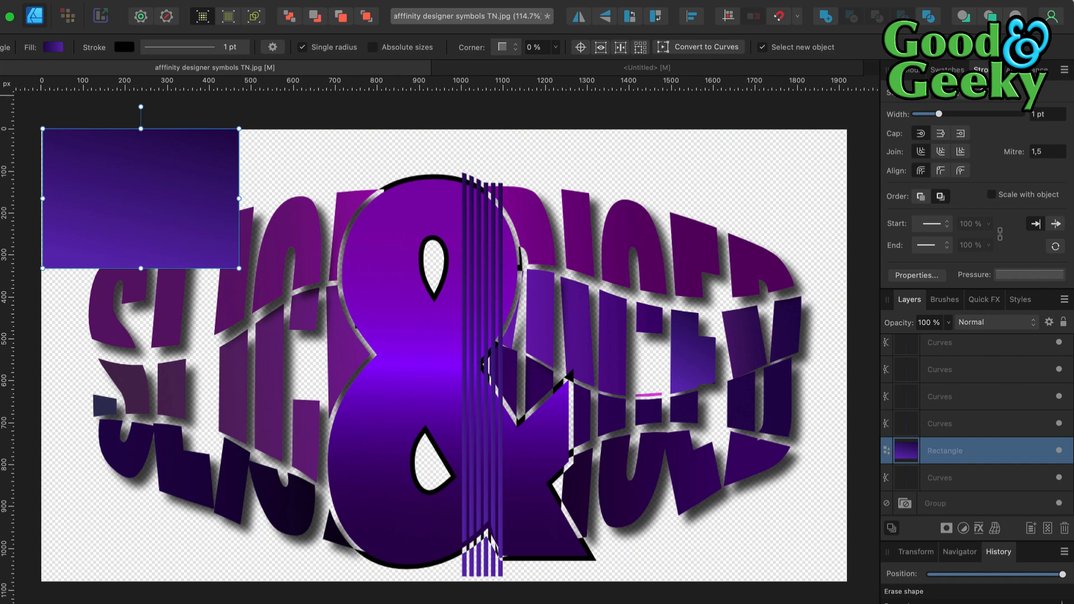
{"action": "key", "text": "v"}
{"action": "left_click_drag", "start_coordinate": [112, 187], "coordinate": [115, 190]}
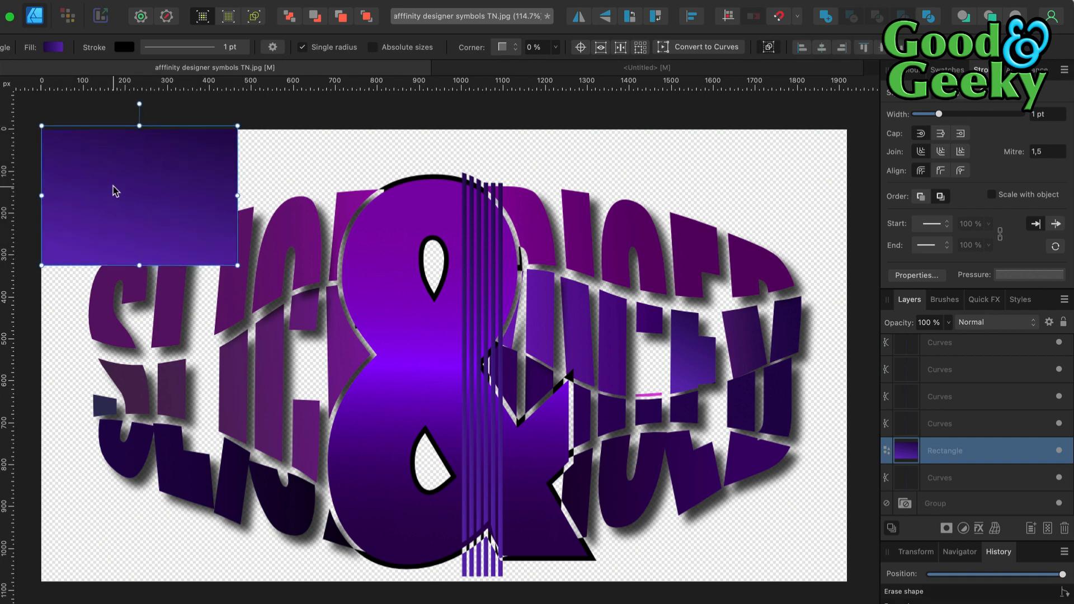
{"action": "left_click", "coordinate": [771, 17]}
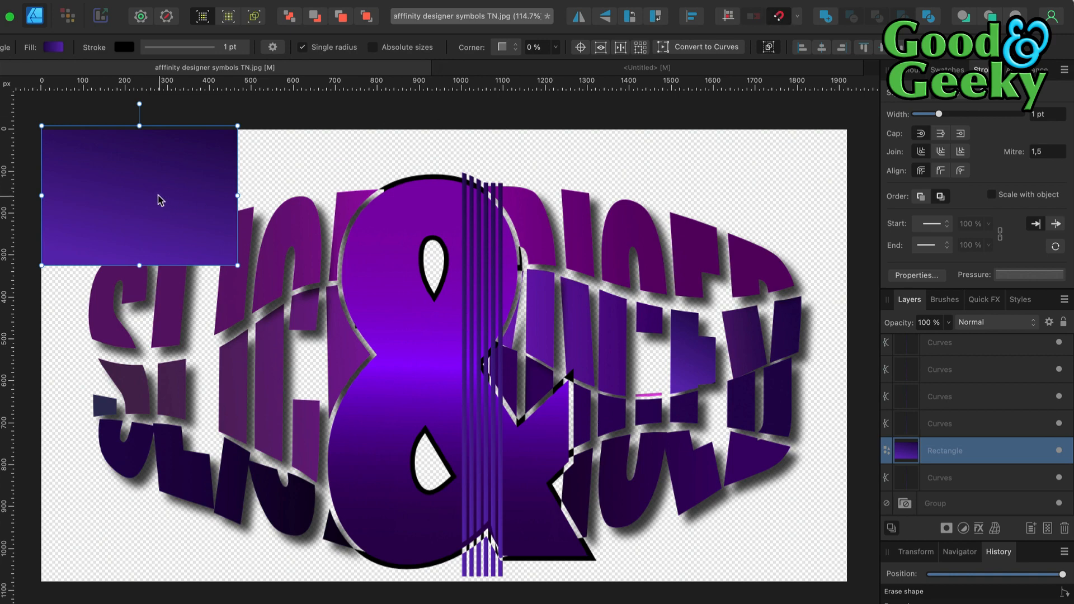
{"action": "mouse_move", "coordinate": [134, 200]}
{"action": "left_mouse_down"}
{"action": "mouse_move", "coordinate": [157, 202]}
{"action": "mouse_move", "coordinate": [133, 201]}
{"action": "left_mouse_up"}
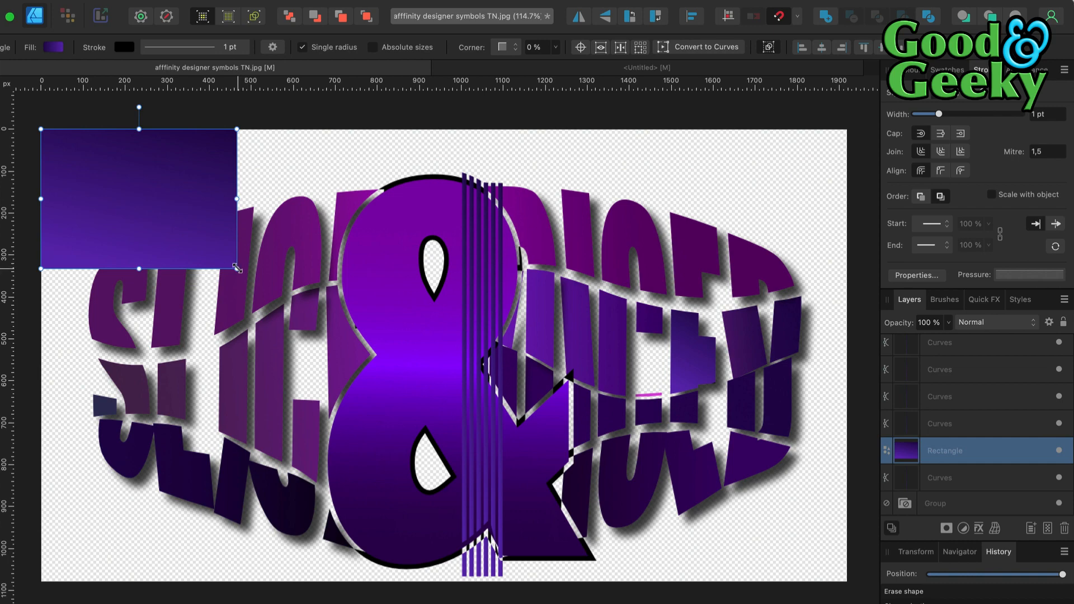
Step: Enlarge the gradient rectangle to cover the whole page and send it to the back
{"action": "left_click_drag", "start_coordinate": [237, 269], "coordinate": [682, 459]}
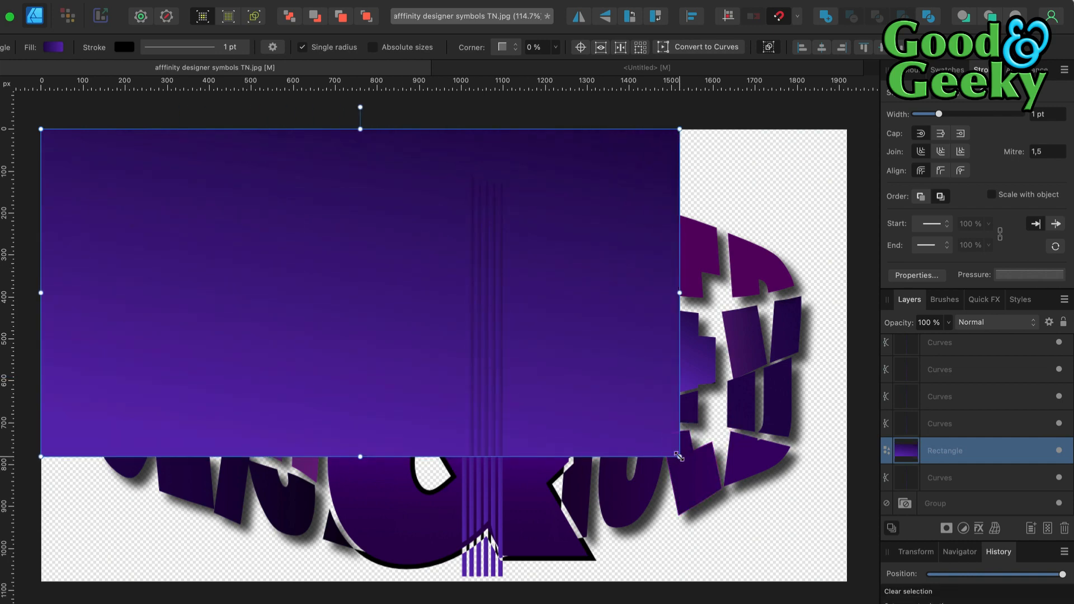
{"action": "left_click_drag", "start_coordinate": [679, 456], "coordinate": [848, 582]}
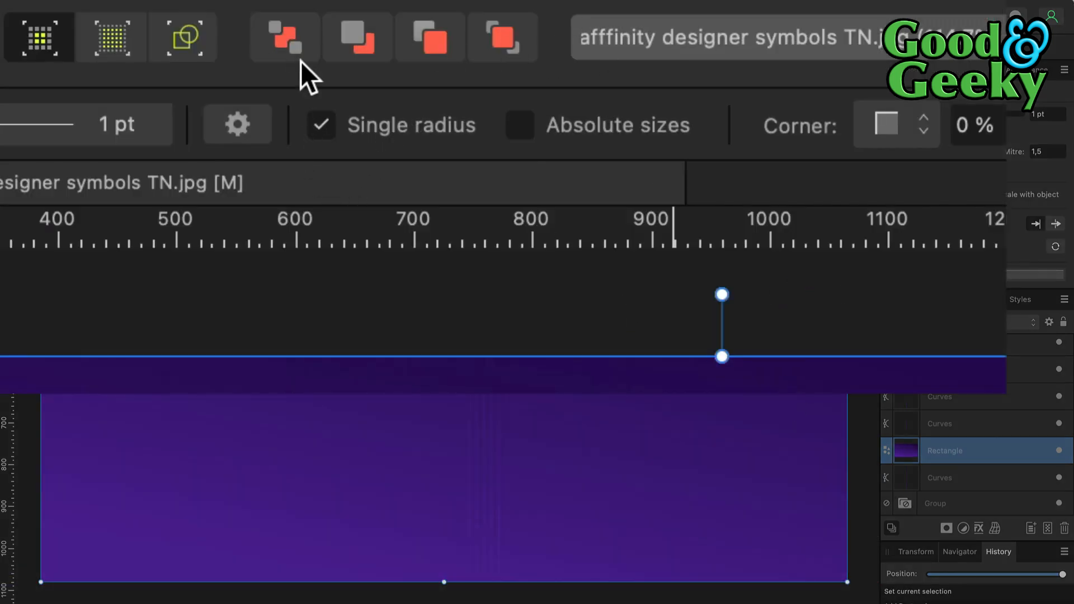
{"action": "left_click", "coordinate": [293, 46]}
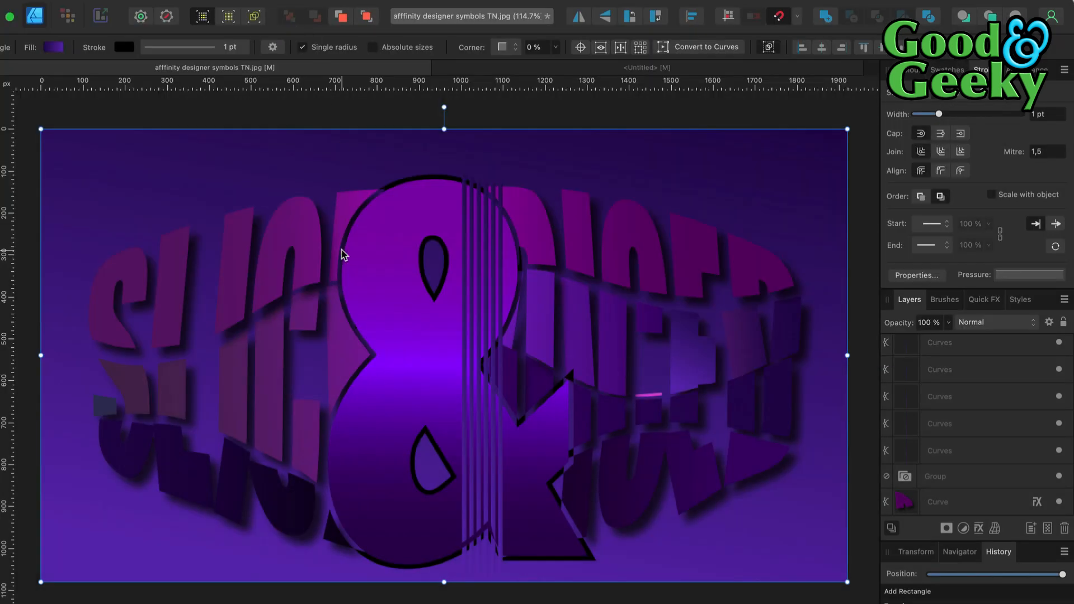